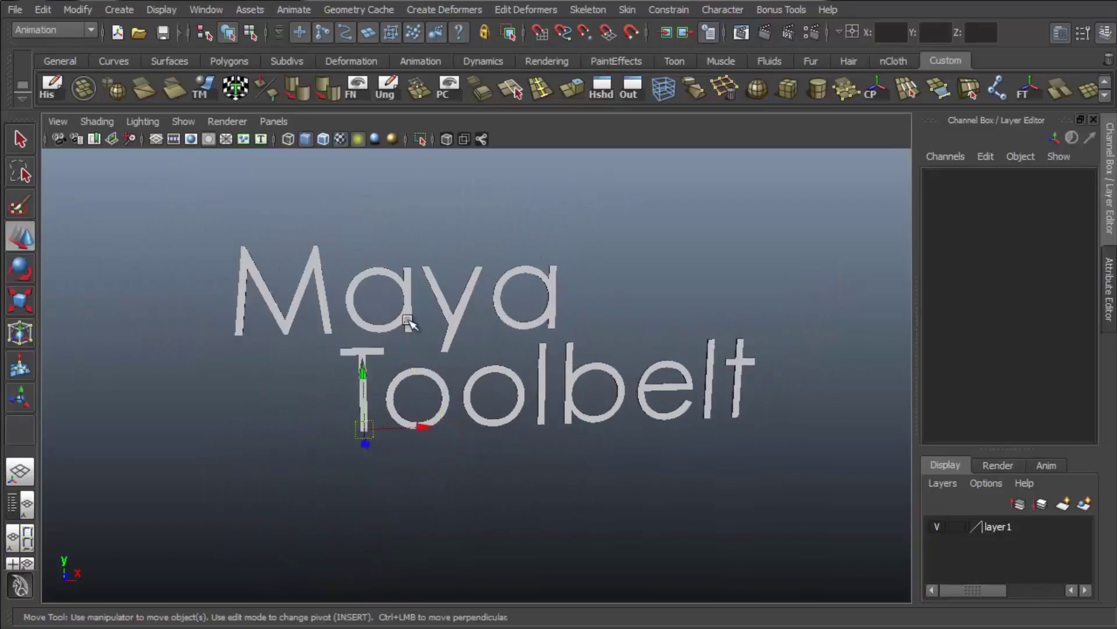
middle_click_drag(476, 304, 462, 364, "alt")
key("Insert")
middle_click_drag(272, 332, 267, 328)
key("Insert")
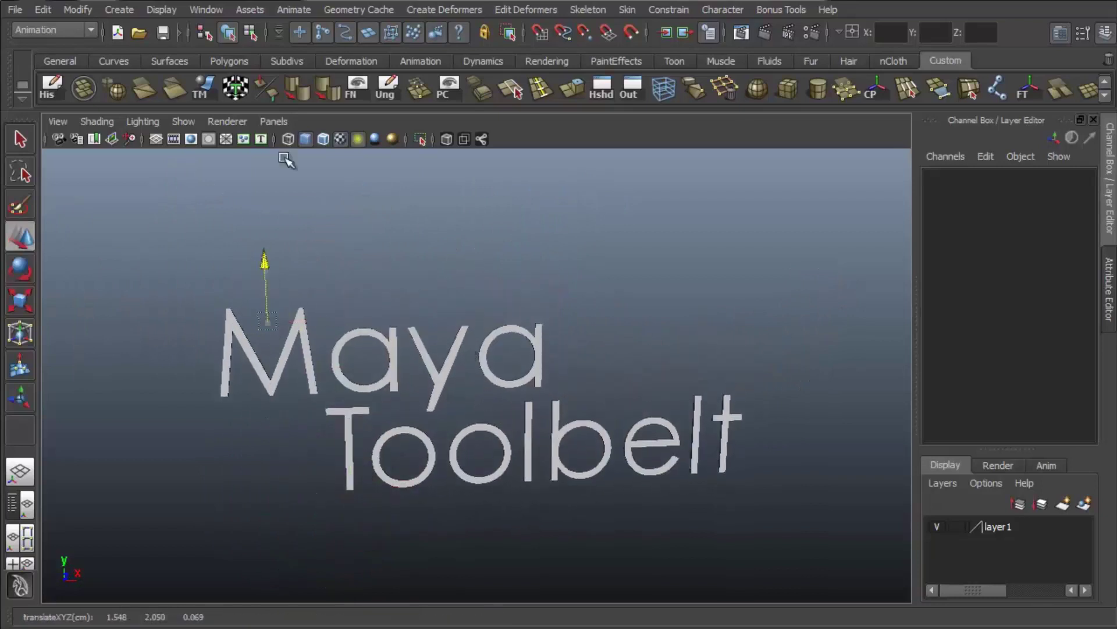
key("q")
right_click_drag(669, 442, 738, 314, "alt")
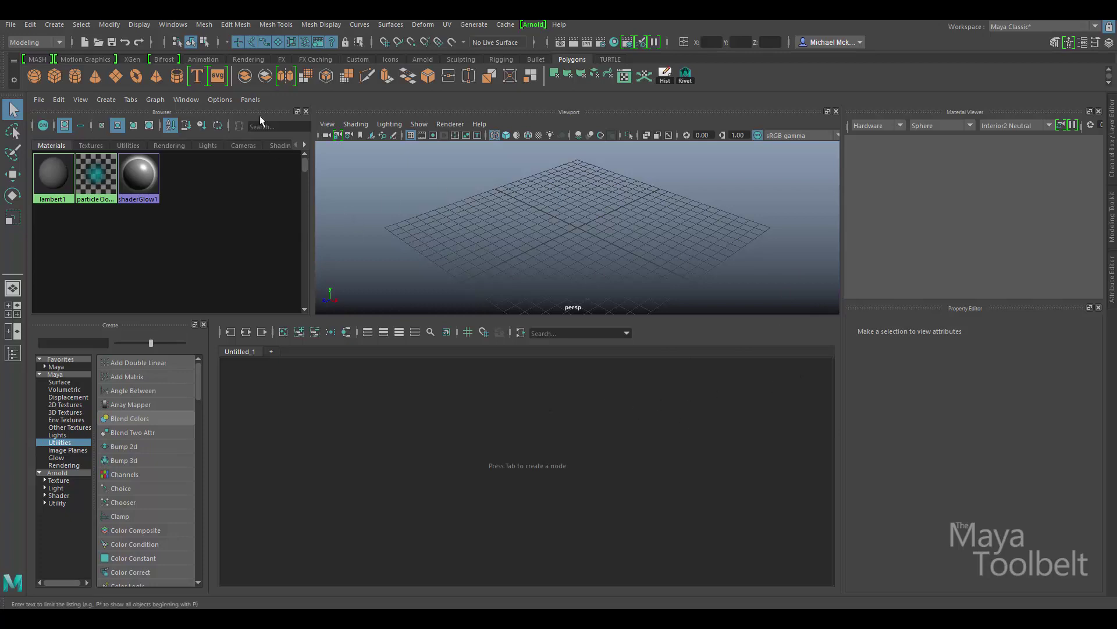
- Display the Hypershade in the main panel and look over the sub-windows it offers
left_click(250, 100)
mouse_move(295, 158)
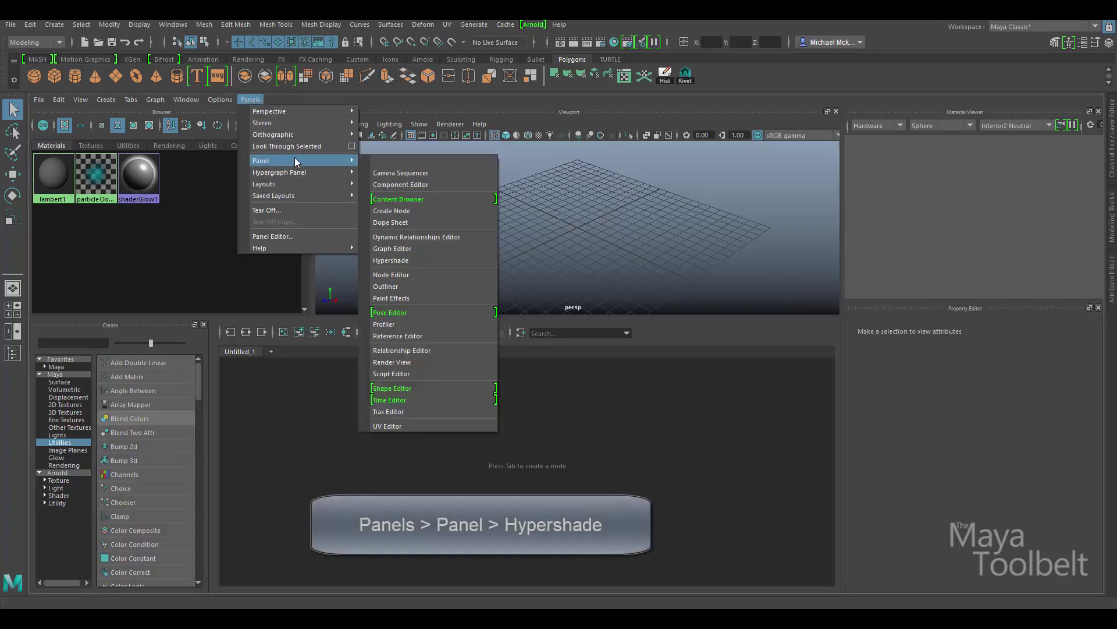
left_click(412, 262)
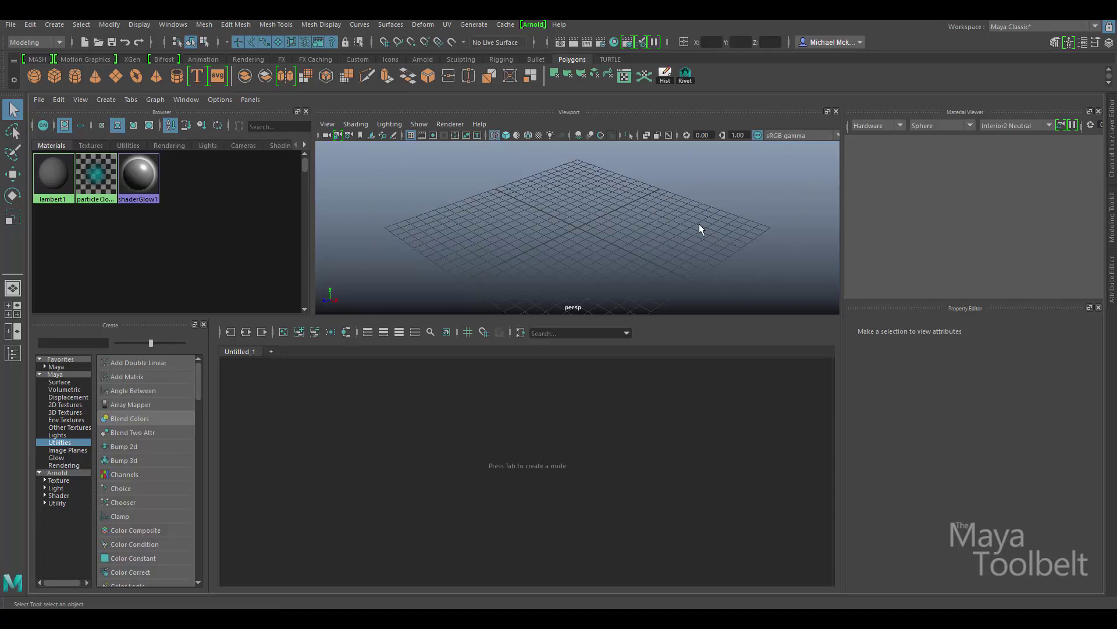
left_click(182, 100)
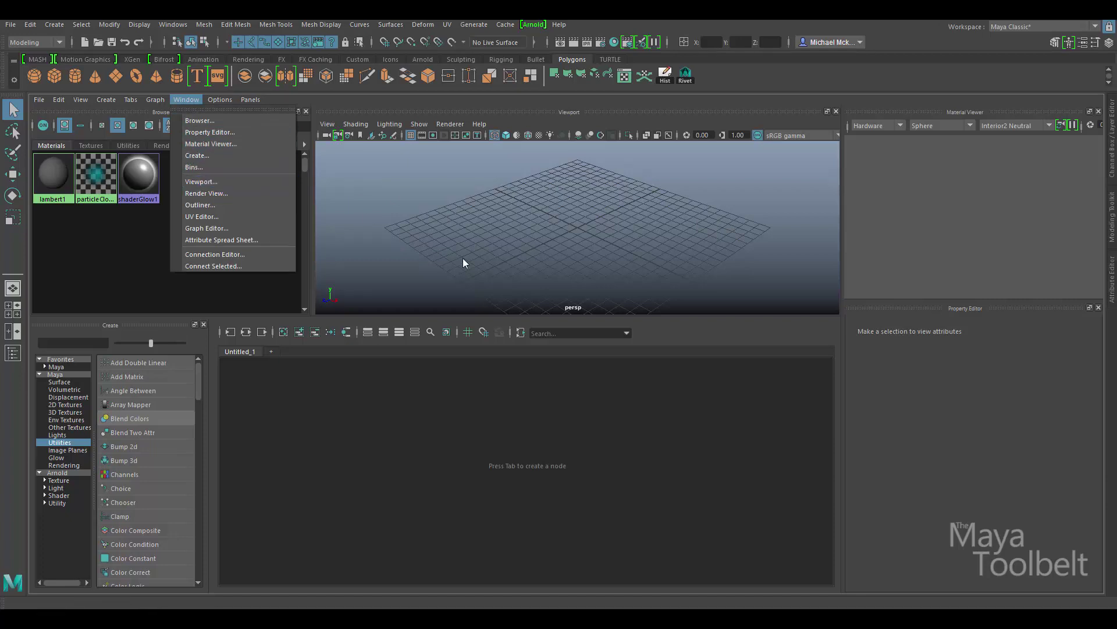
left_click(426, 160)
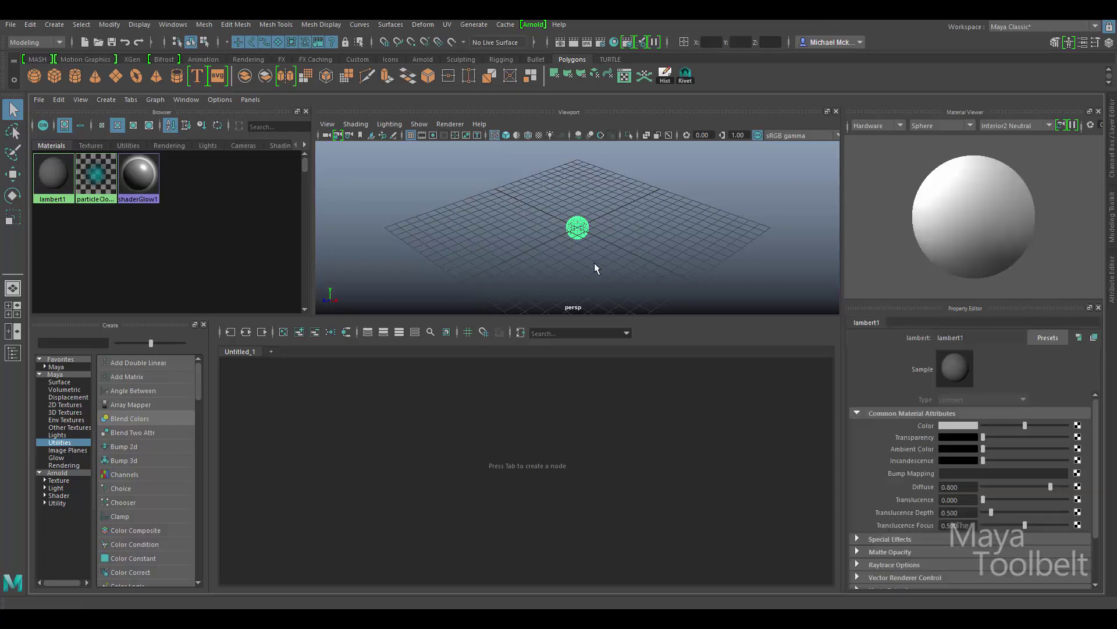
- Display the viewport shaded with texture maps and scale the sphere up uniformly
key("6")
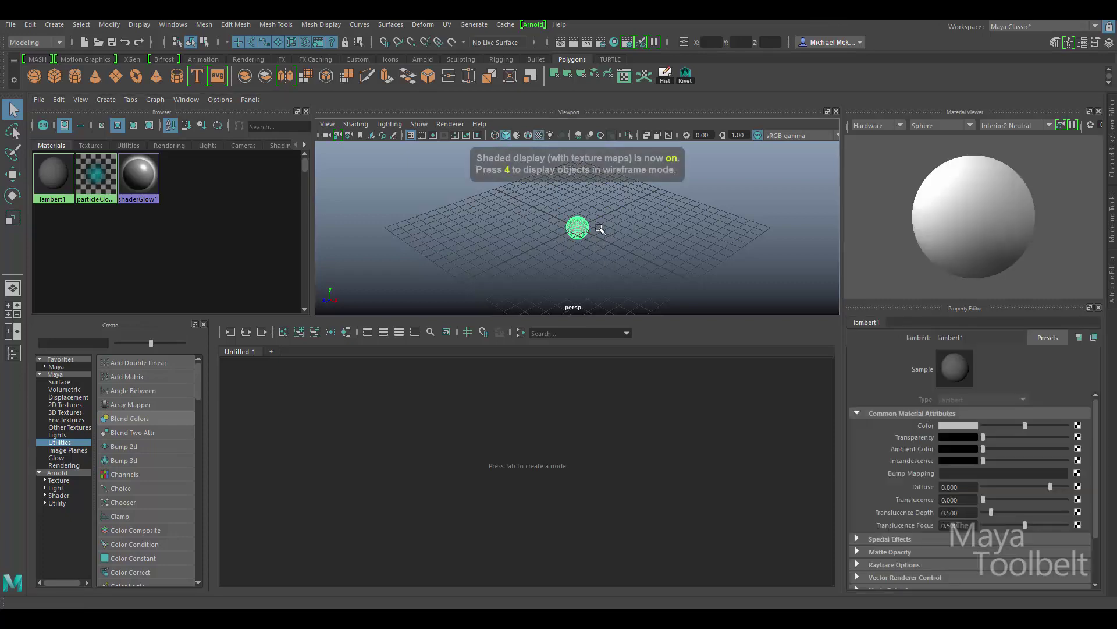
key("r")
left_click_drag(577, 226, 667, 224)
key("f")
key("q")
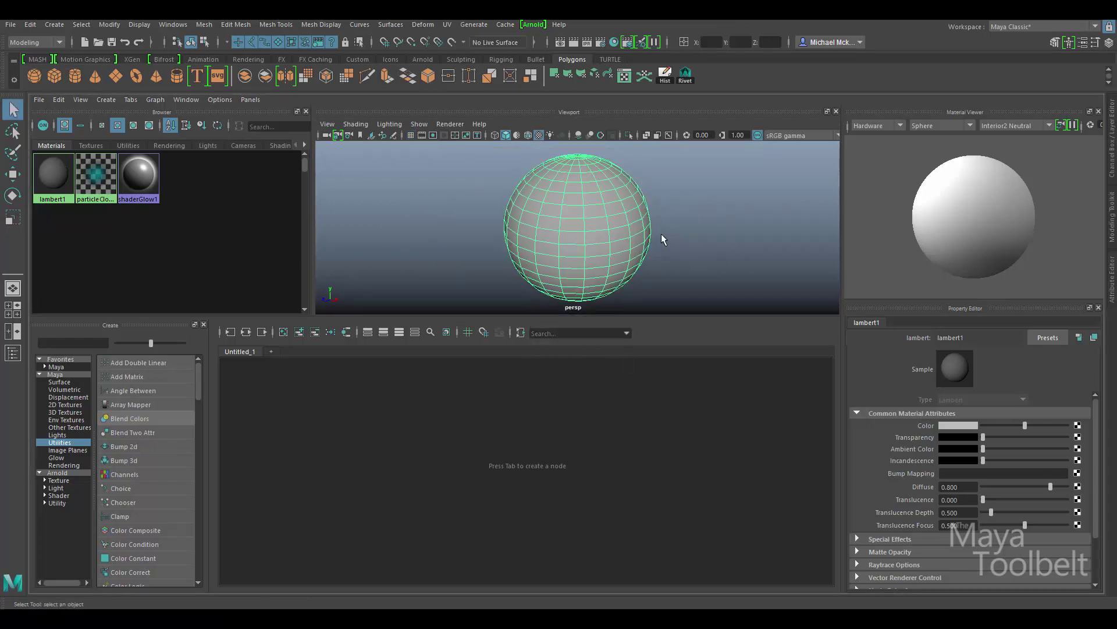
- Assign a new Lambert material to the sphere and rename it Bumpy
right_click_drag(583, 190, 602, 488)
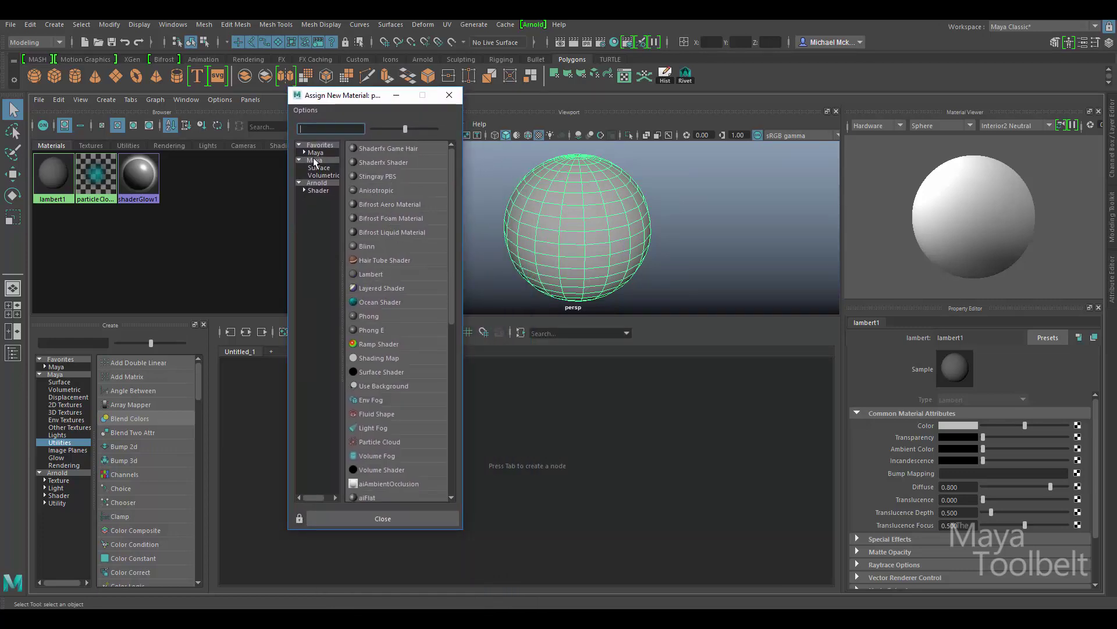
left_click(383, 274)
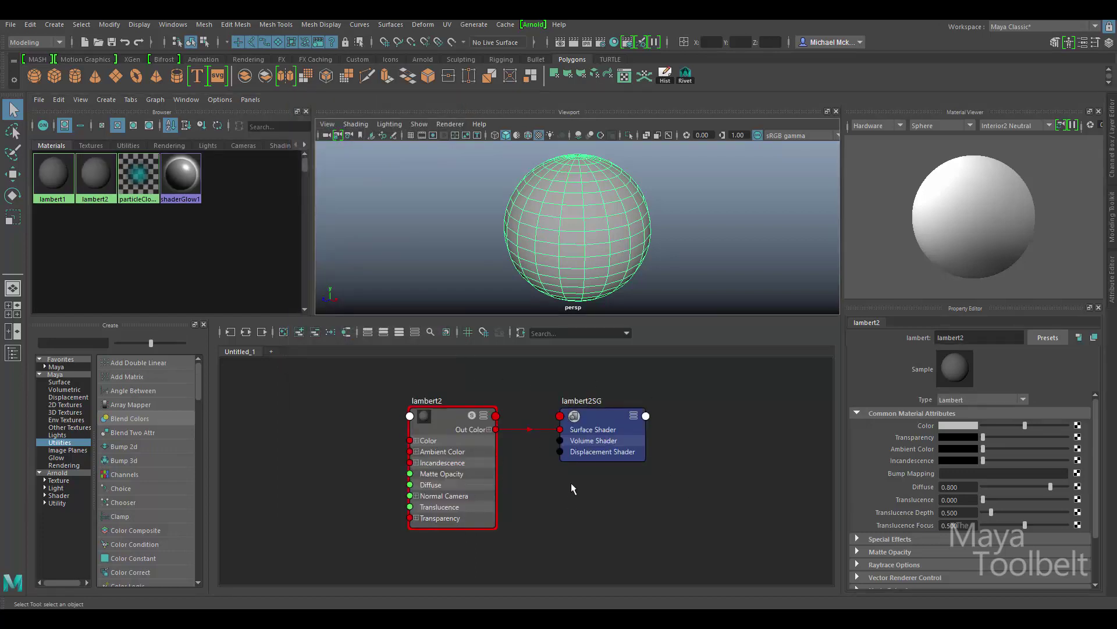
left_click(428, 400)
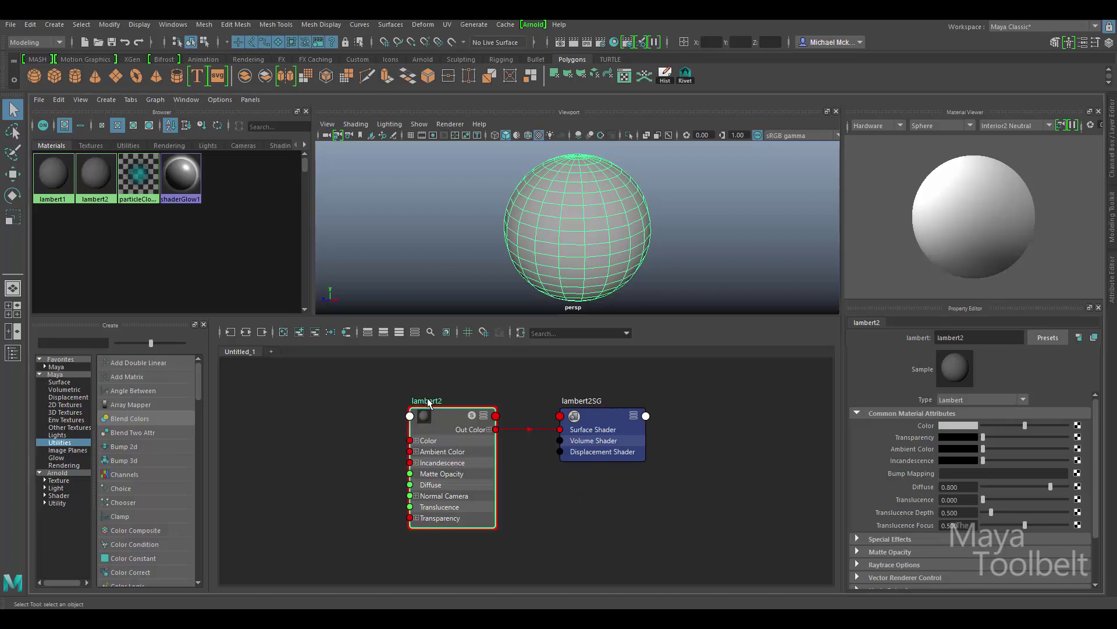
double_click(427, 399)
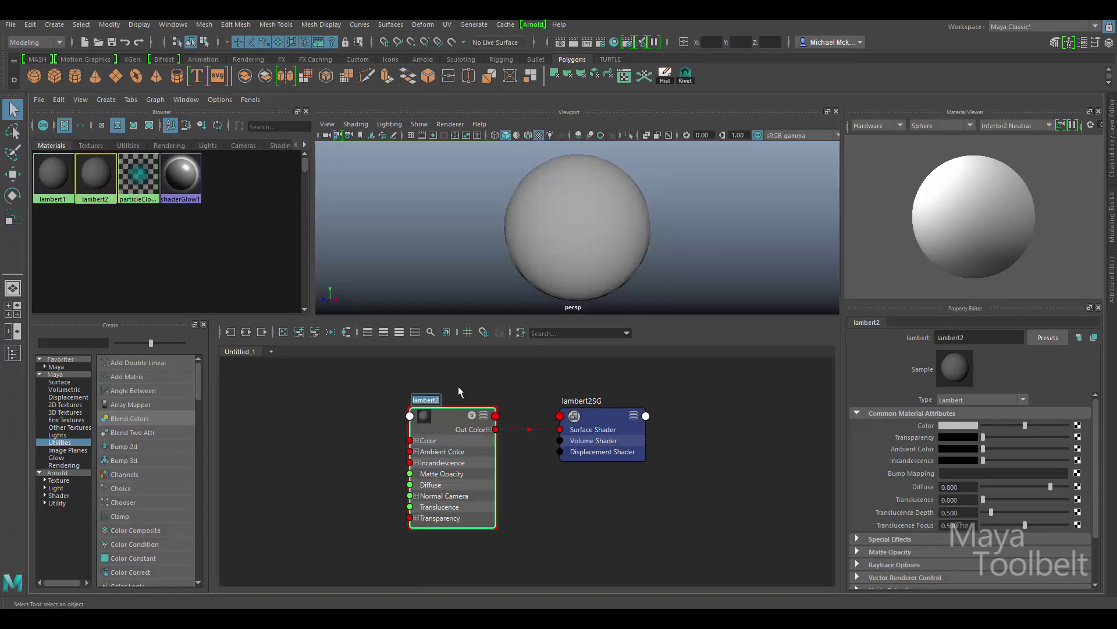
type("Bumpy")
key("Return")
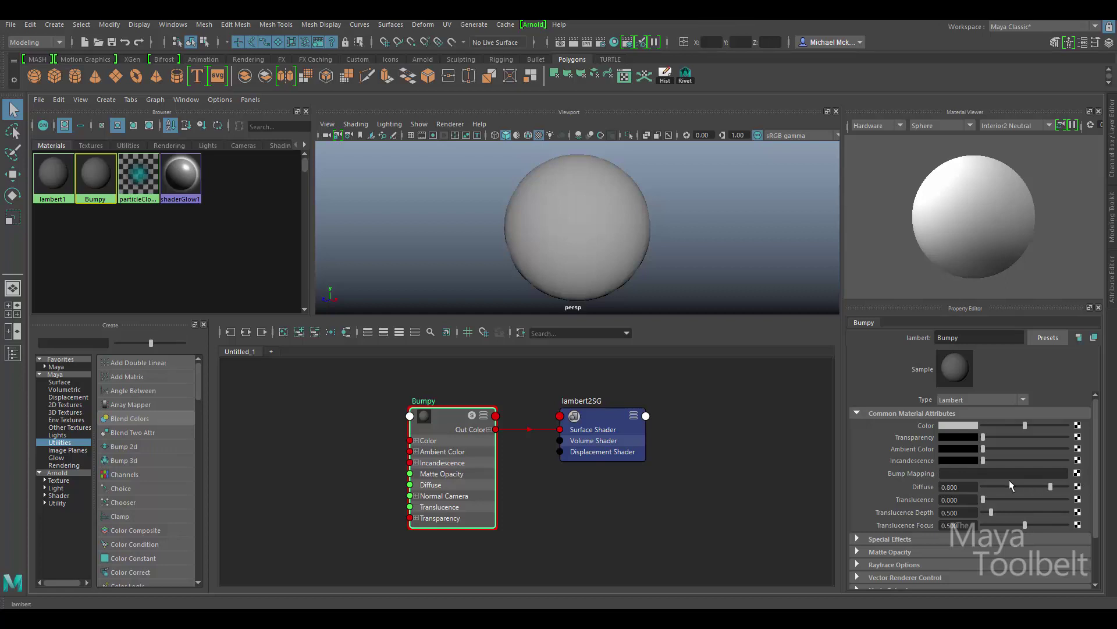
- Bring up the texture choices for Bumpy's Bump Mapping attribute and move that window clear of the node graph
left_click(1077, 474)
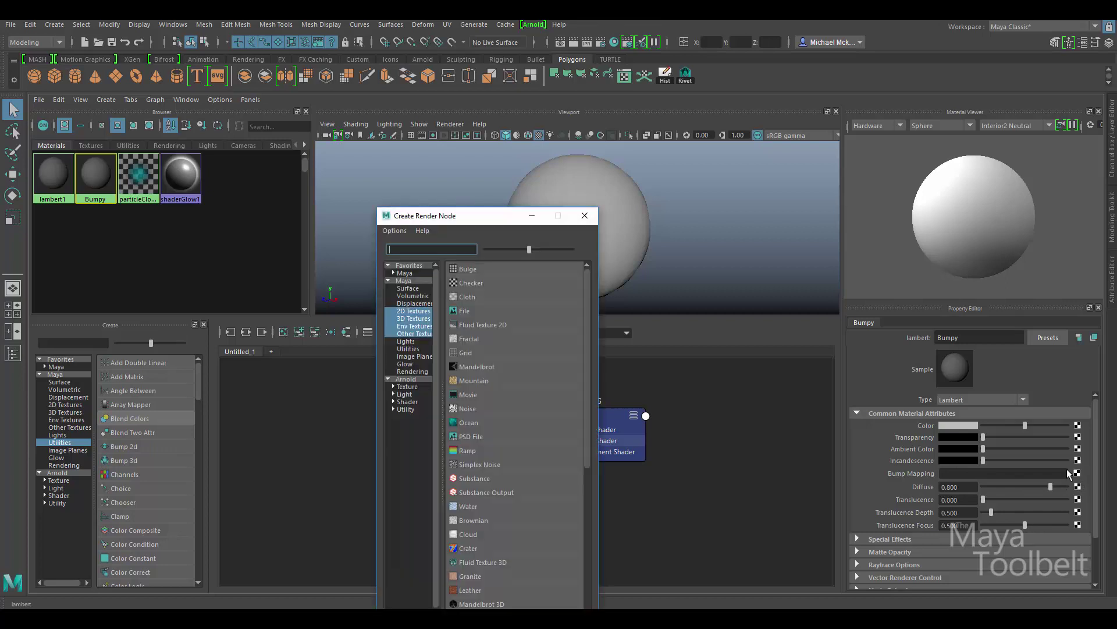
left_click_drag(450, 216, 336, 96)
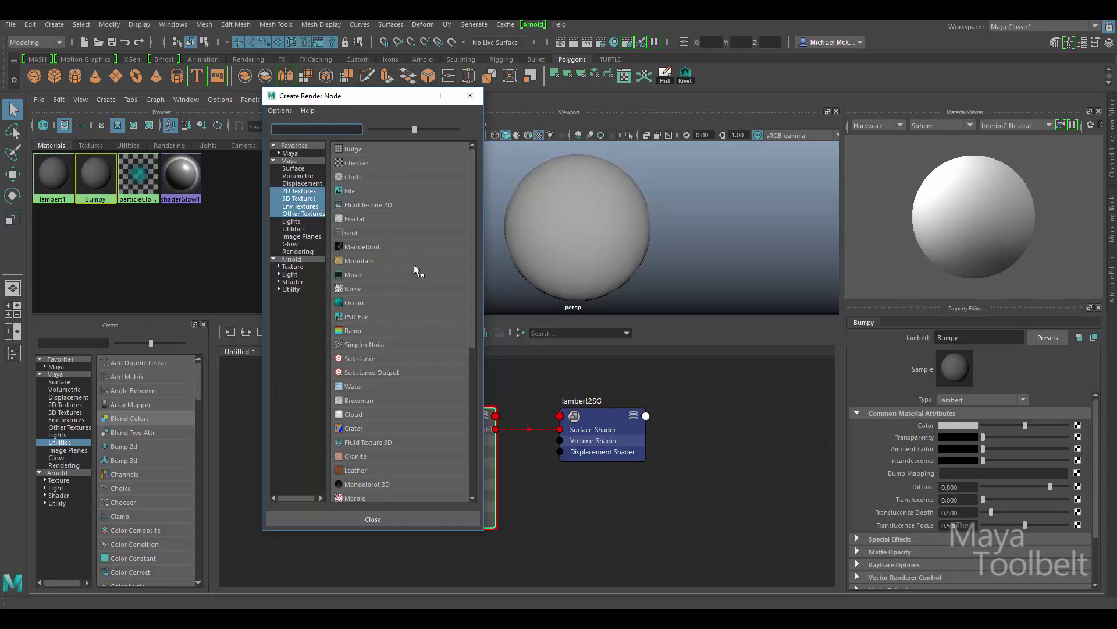
left_click_drag(361, 97, 132, 50)
- Arrange the Bumpy and lambert2SG nodes side by side, clear of the Create Render Node window
middle_click_drag(539, 505, 647, 504)
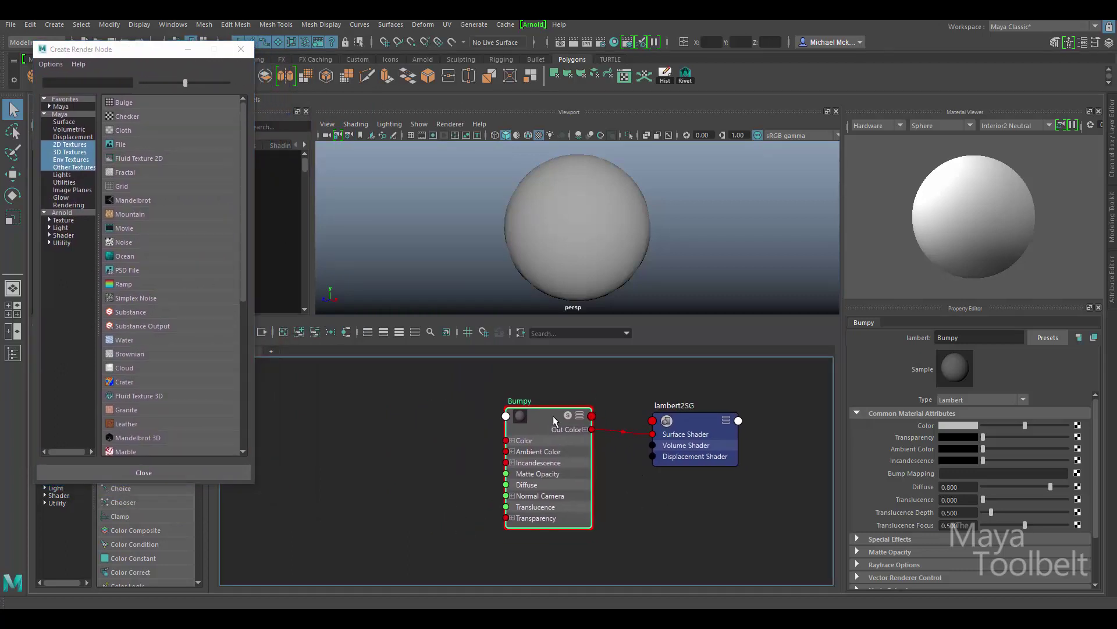
left_click_drag(553, 416, 584, 396)
left_click_drag(704, 434, 718, 412)
left_click_drag(579, 407, 596, 400)
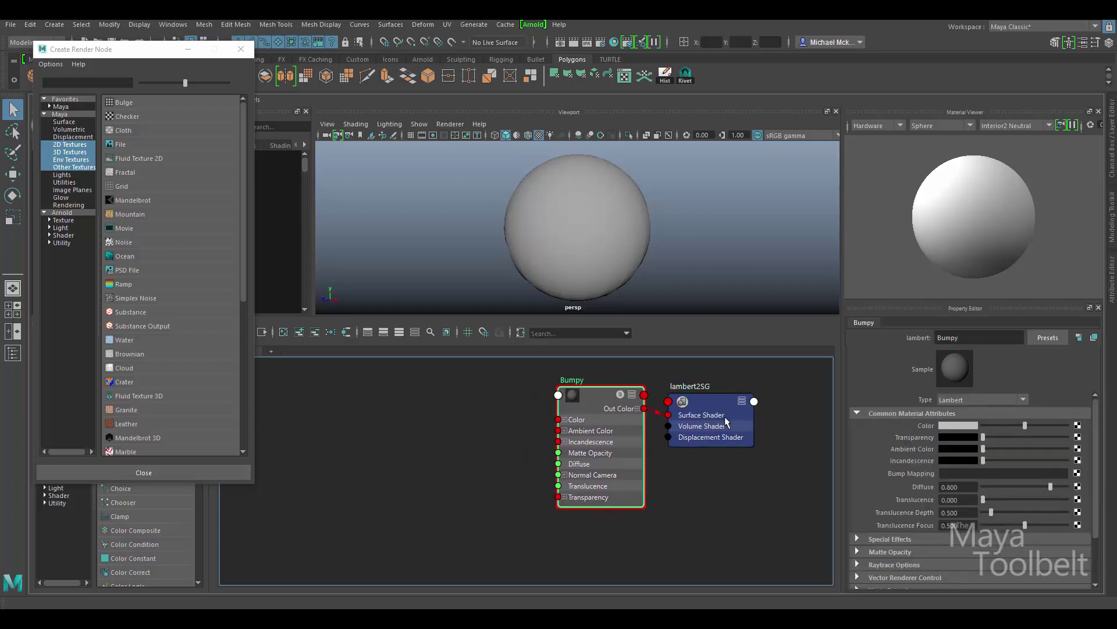
left_click_drag(696, 410, 707, 401)
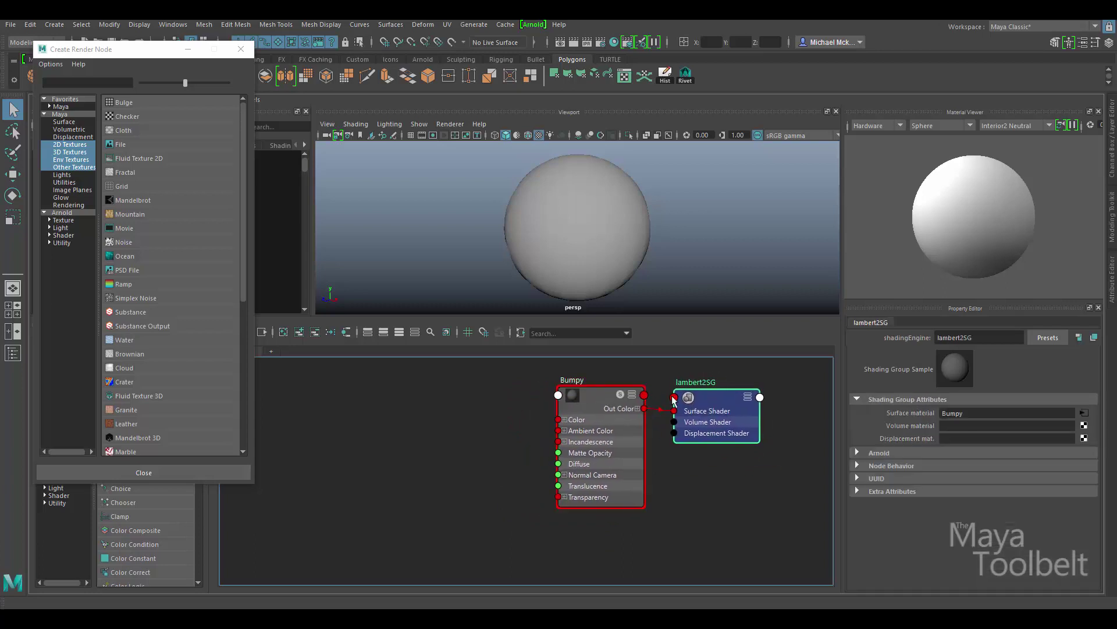
left_click_drag(607, 393, 605, 386)
mouse_move(725, 404)
left_mouse_down()
mouse_move(720, 393)
mouse_move(715, 401)
left_mouse_up()
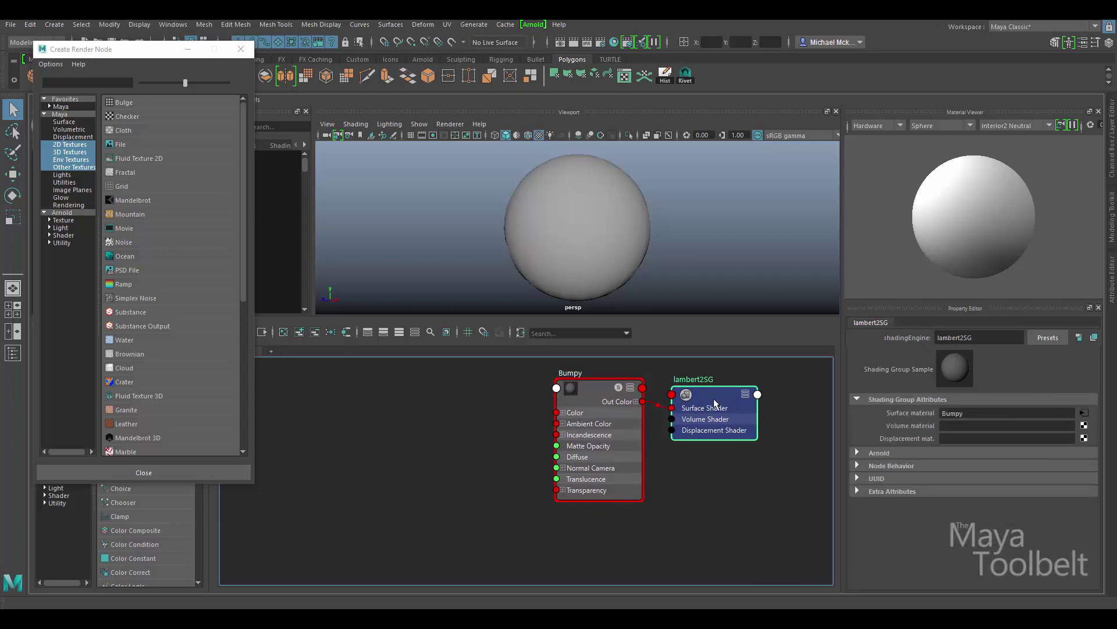
left_click_drag(709, 406, 711, 400)
left_click_drag(596, 386, 601, 390)
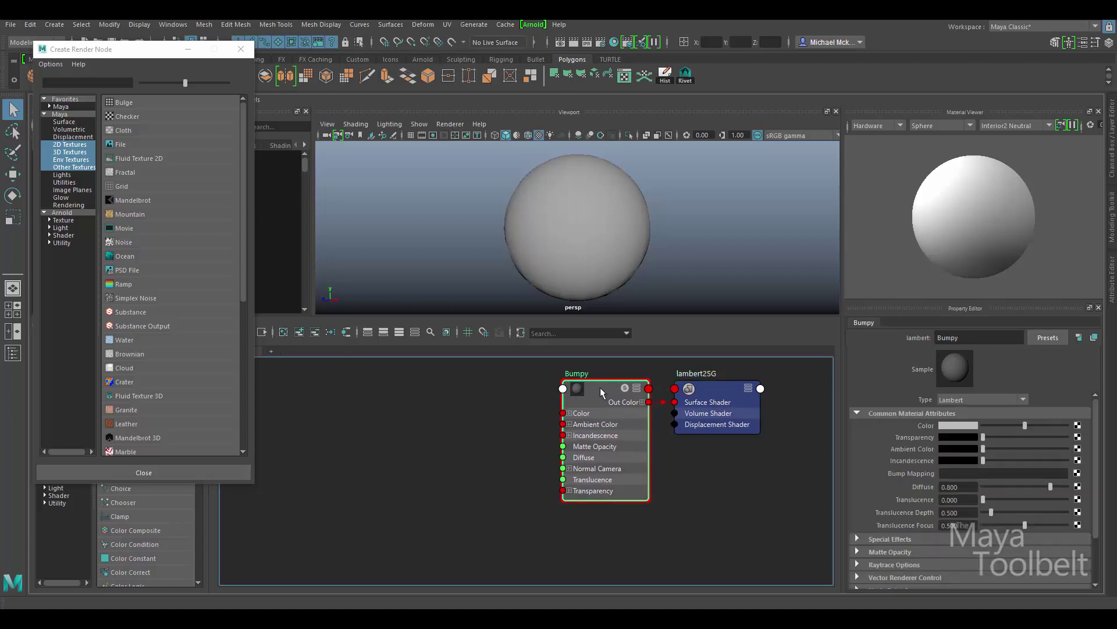
- Limit the render node list to 2D Textures and apply a Bulge texture as Bumpy's bump map
left_click_drag(127, 57, 274, 70)
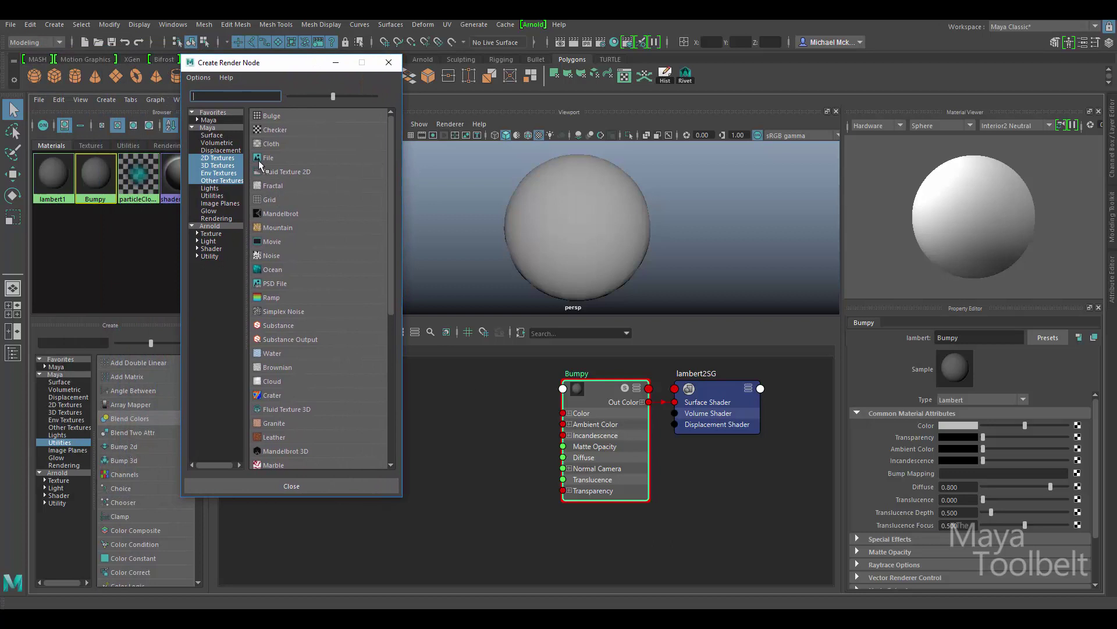
left_click_drag(277, 62, 165, 50)
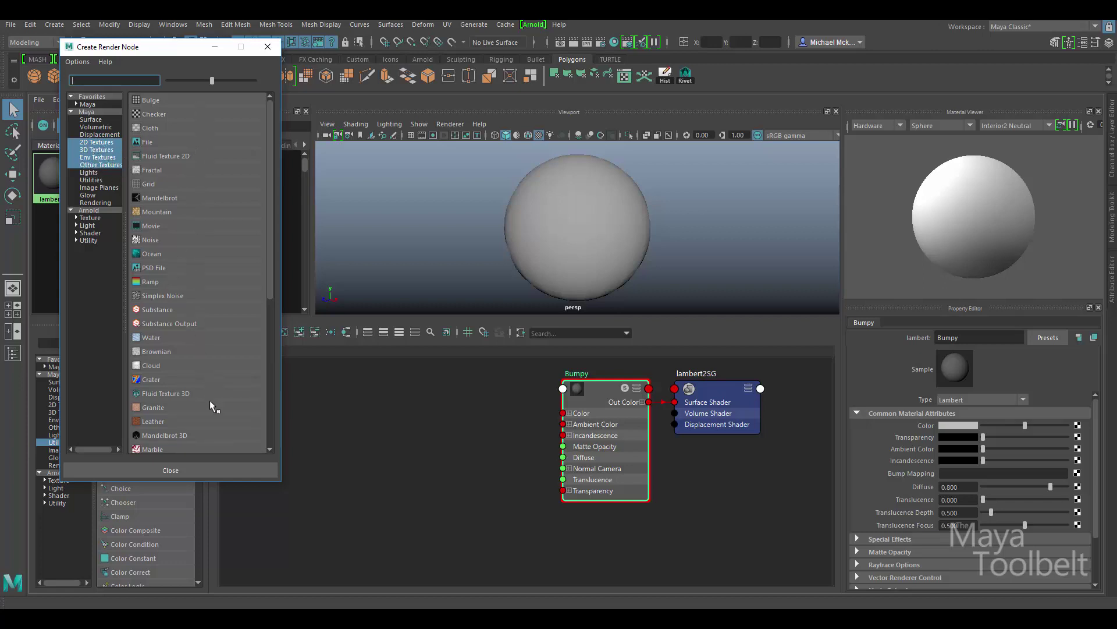
left_click(96, 142)
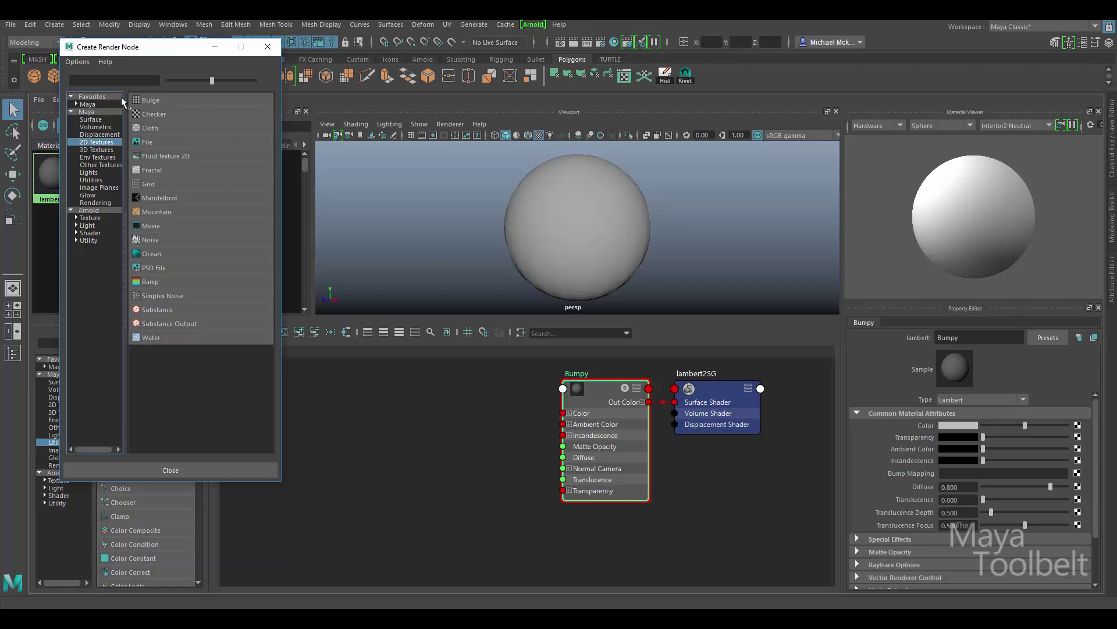
left_click(151, 100)
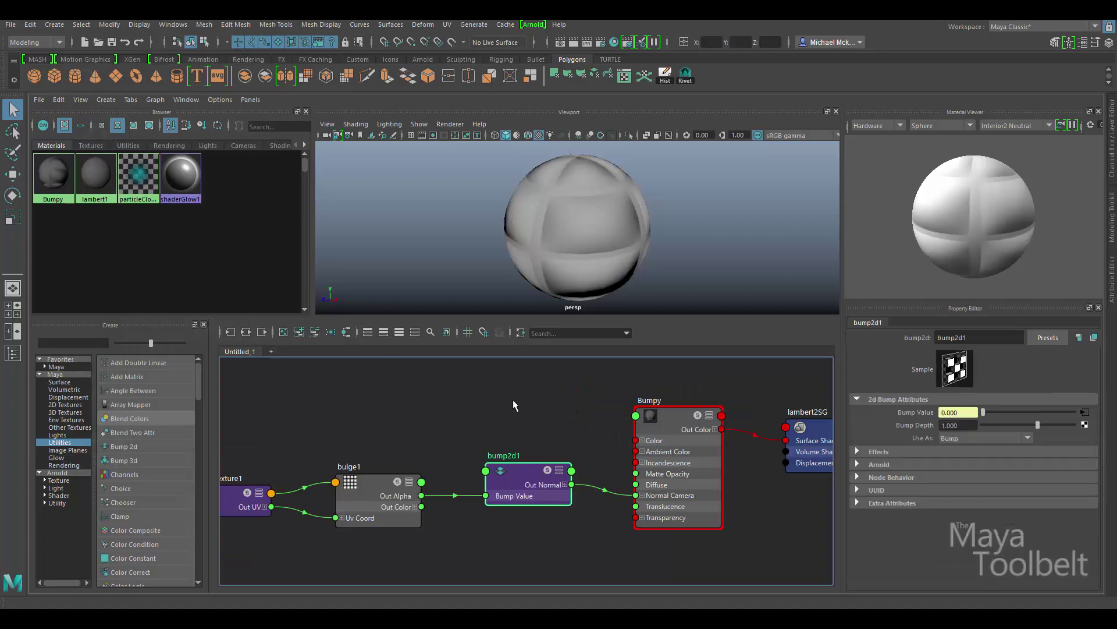
- Nudge the bump2d1, bulge1 and Bumpy nodes slightly upward in the graph and select Bumpy to show its attributes
middle_click_drag(569, 415, 587, 403, "alt")
scroll(575, 399, "down", 2)
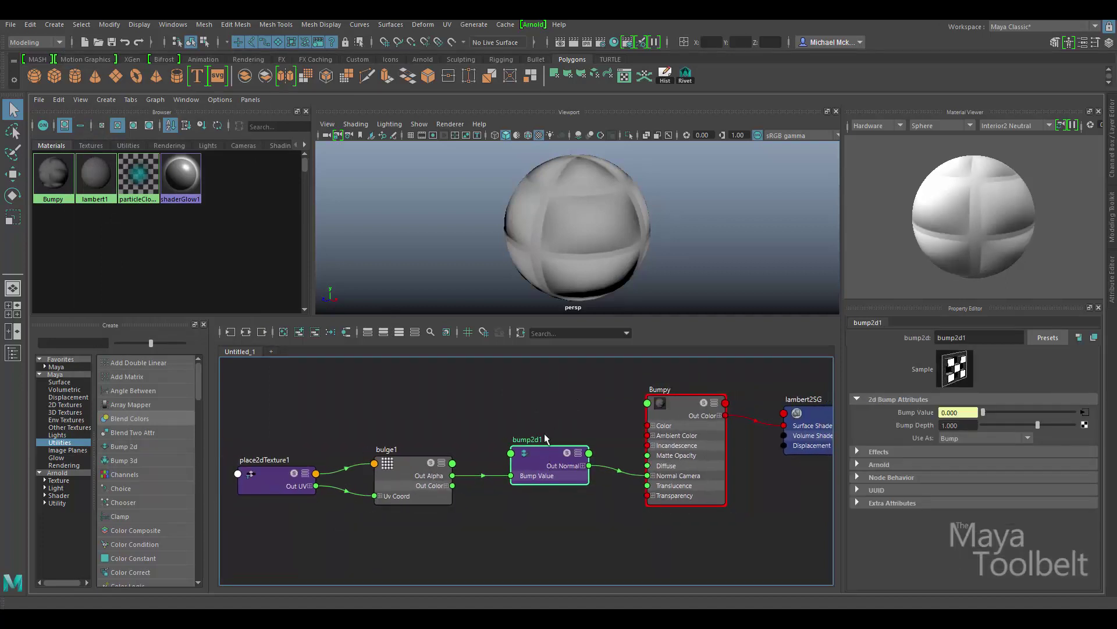
mouse_move(544, 457)
left_mouse_down()
mouse_move(544, 427)
mouse_move(541, 455)
left_mouse_up()
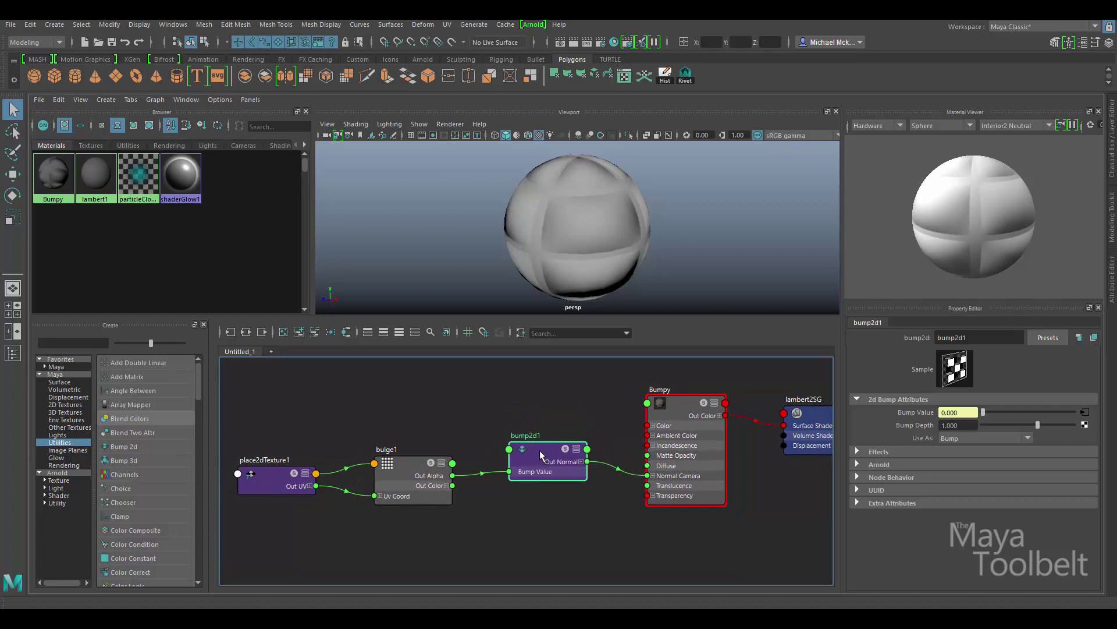
left_click_drag(407, 467, 403, 464)
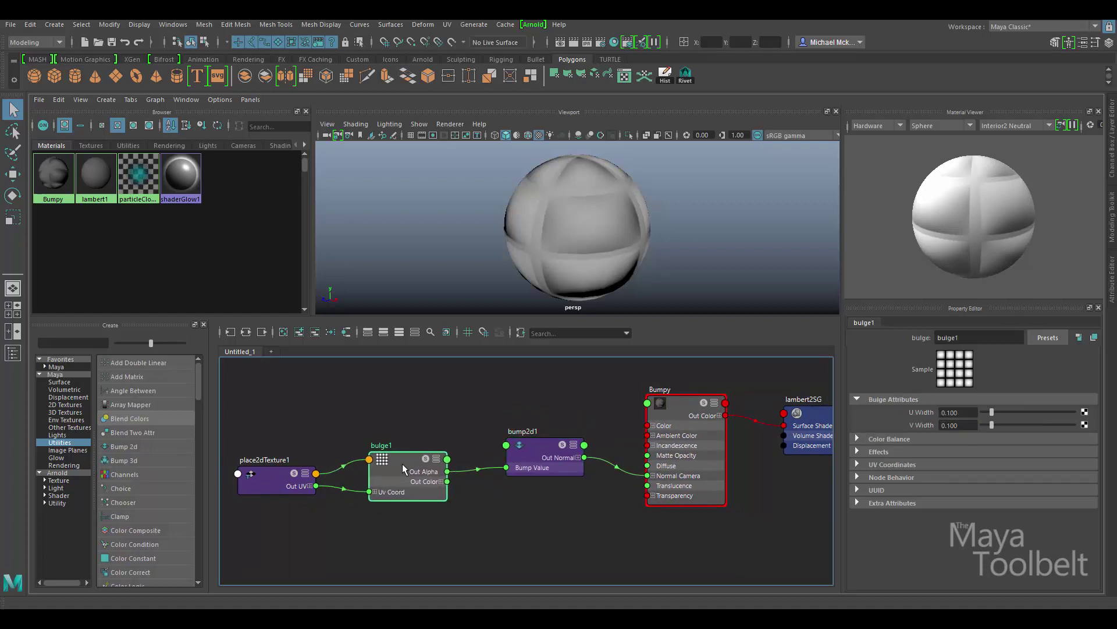
left_click_drag(675, 418, 672, 414)
mouse_move(552, 457)
left_mouse_down()
mouse_move(540, 461)
mouse_move(543, 444)
left_mouse_up()
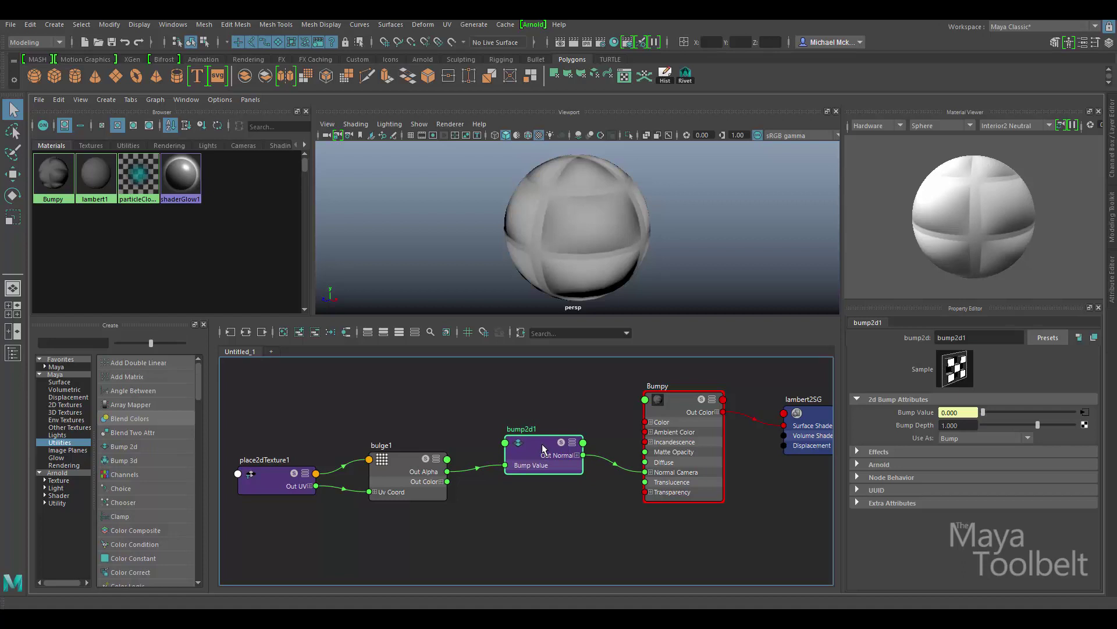
left_click(667, 427)
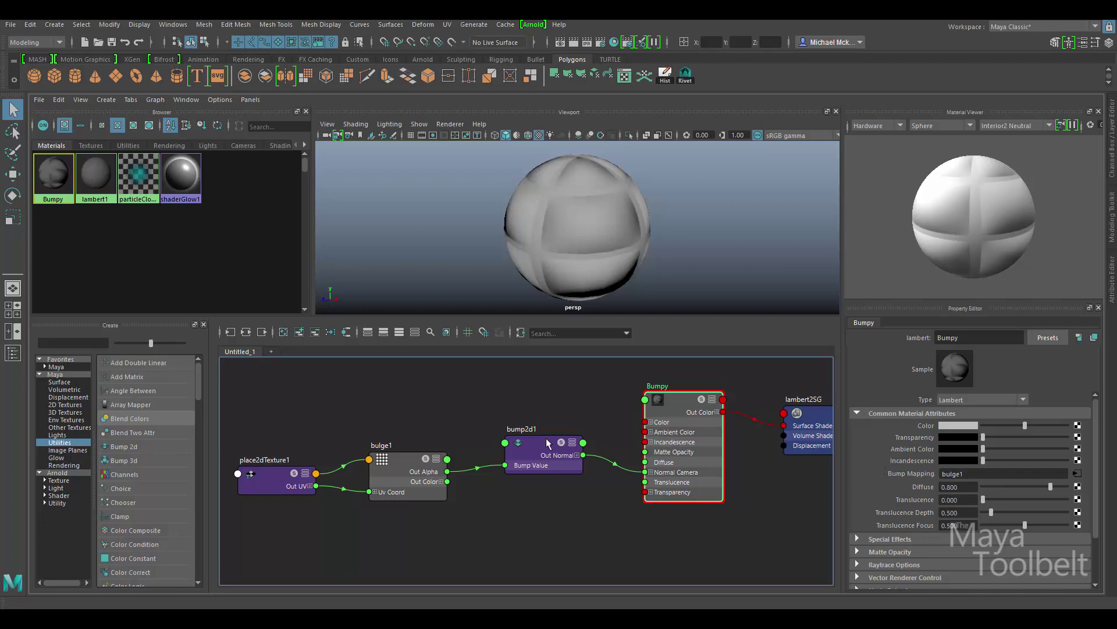
- Raise the bulge1 and place2dTexture1 nodes and adjust bump2d1 and Bumpy so the shading network reads in a row
left_click_drag(545, 446, 536, 446)
left_click_drag(412, 459, 398, 451)
left_click_drag(680, 408, 675, 408)
left_click_drag(396, 459, 395, 449)
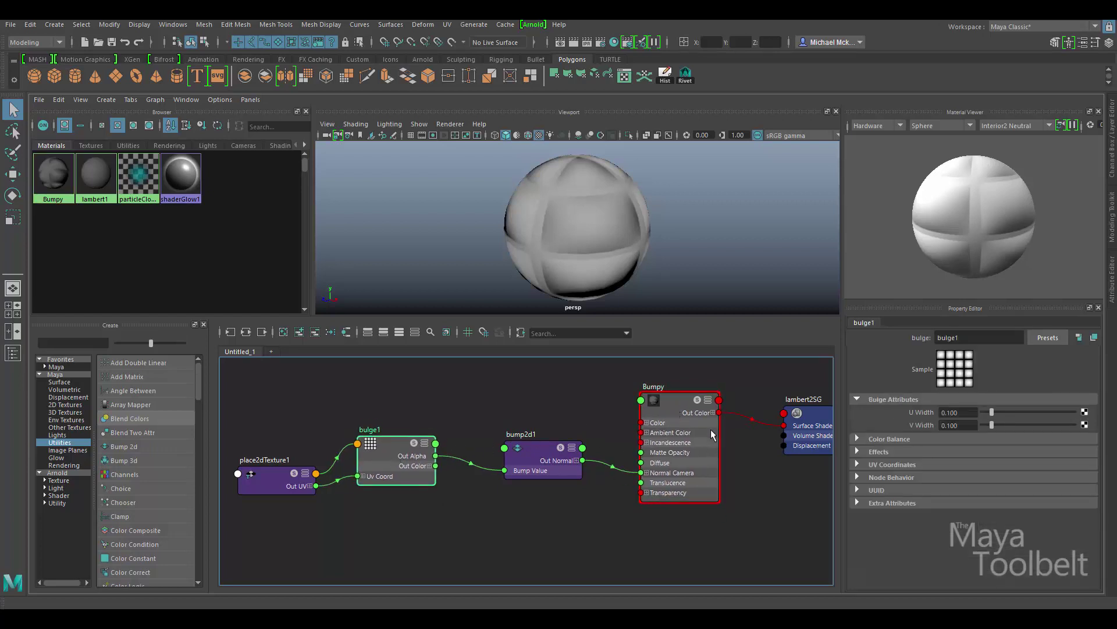
left_click_drag(680, 404, 682, 403)
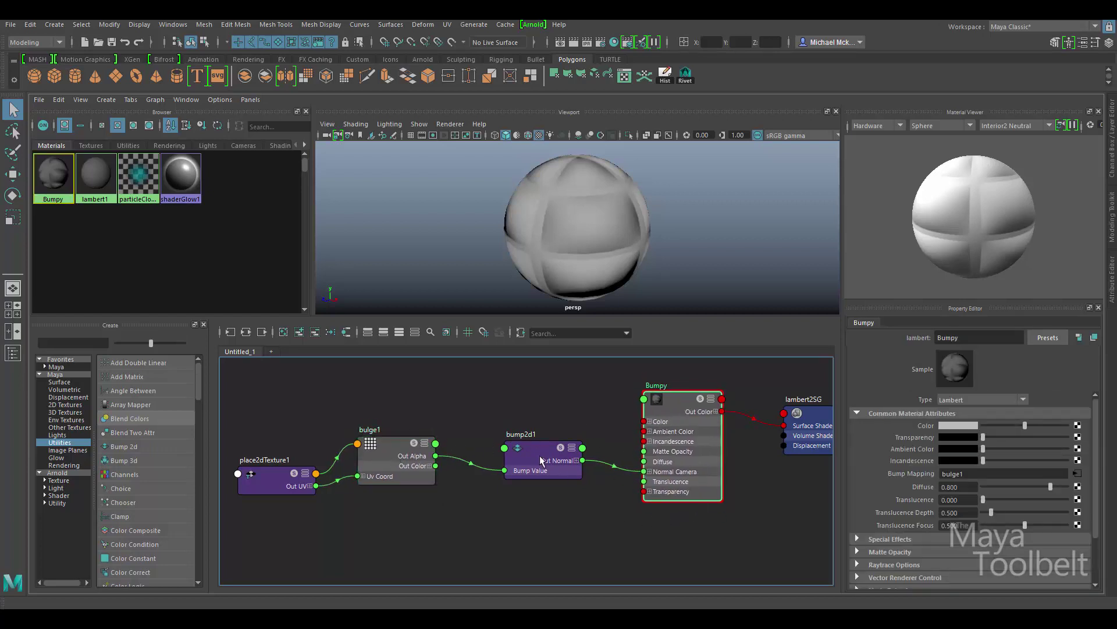
left_click_drag(536, 452, 538, 445)
left_click_drag(279, 475, 275, 456)
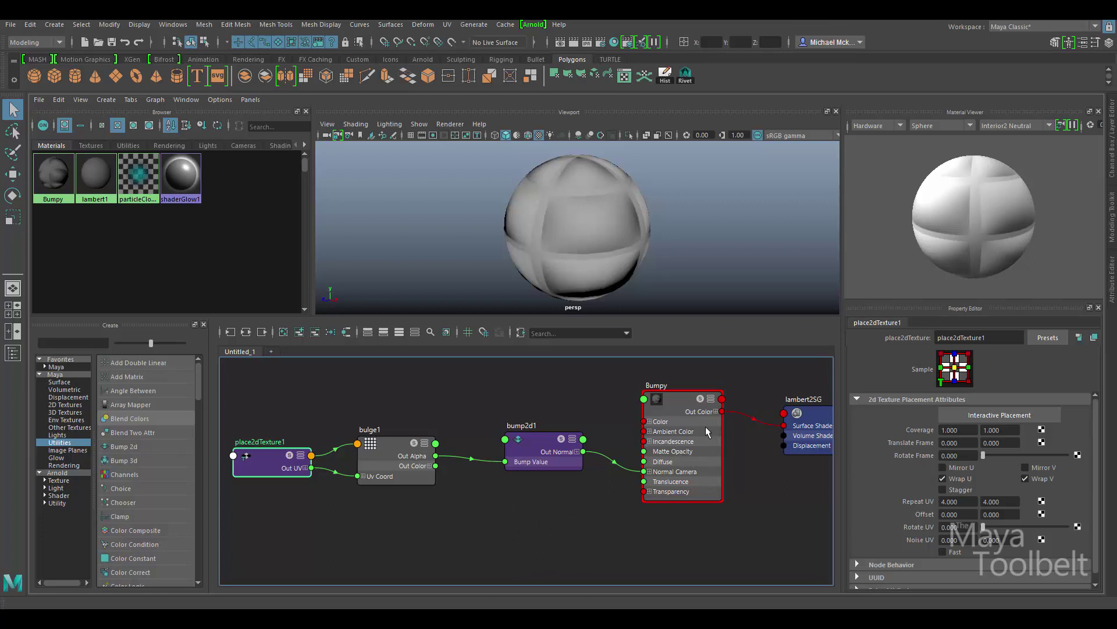
- Shift the Bumpy, bump2d1, bulge1 and place2dTexture1 nodes a little higher, with Bumpy closer to bump2d1
left_click_drag(682, 400, 670, 389)
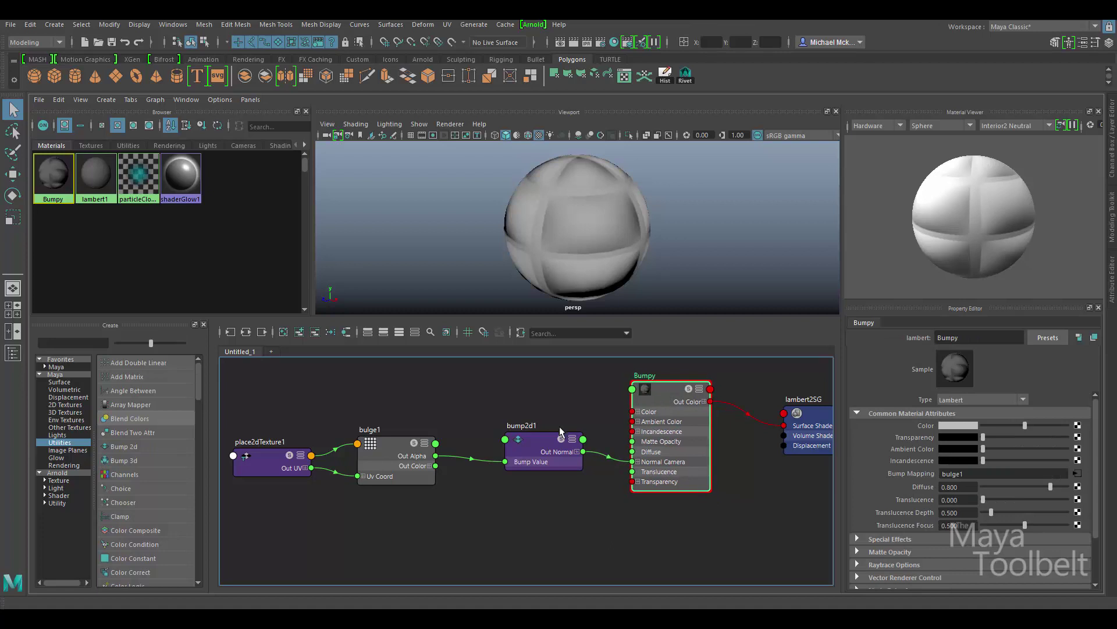
left_click_drag(519, 447, 524, 437)
left_click_drag(402, 452, 418, 434)
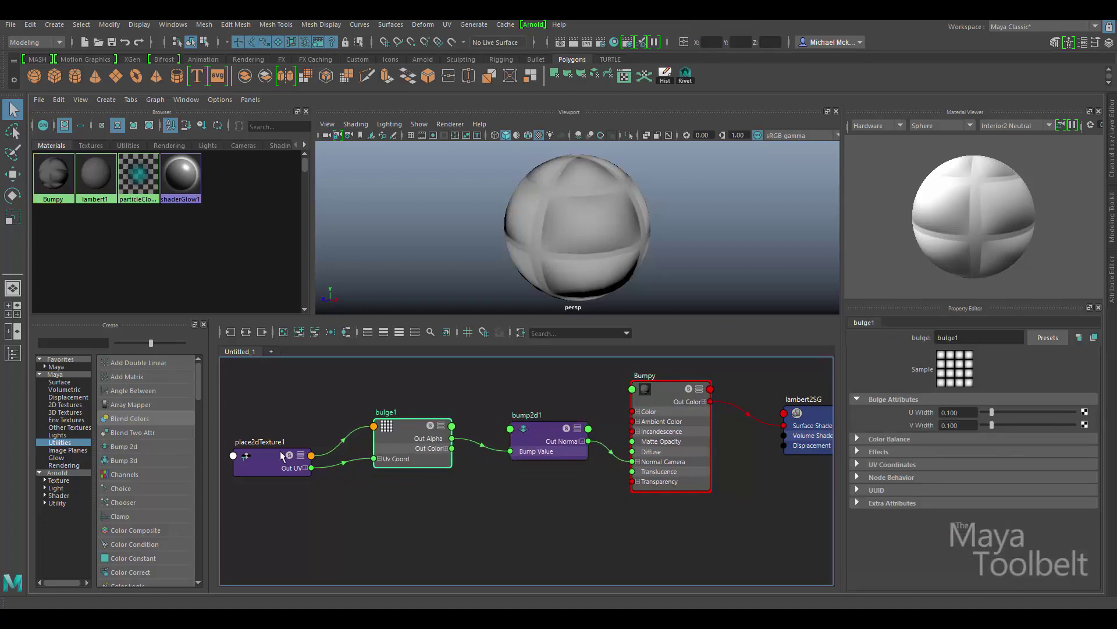
left_click_drag(272, 456, 286, 437)
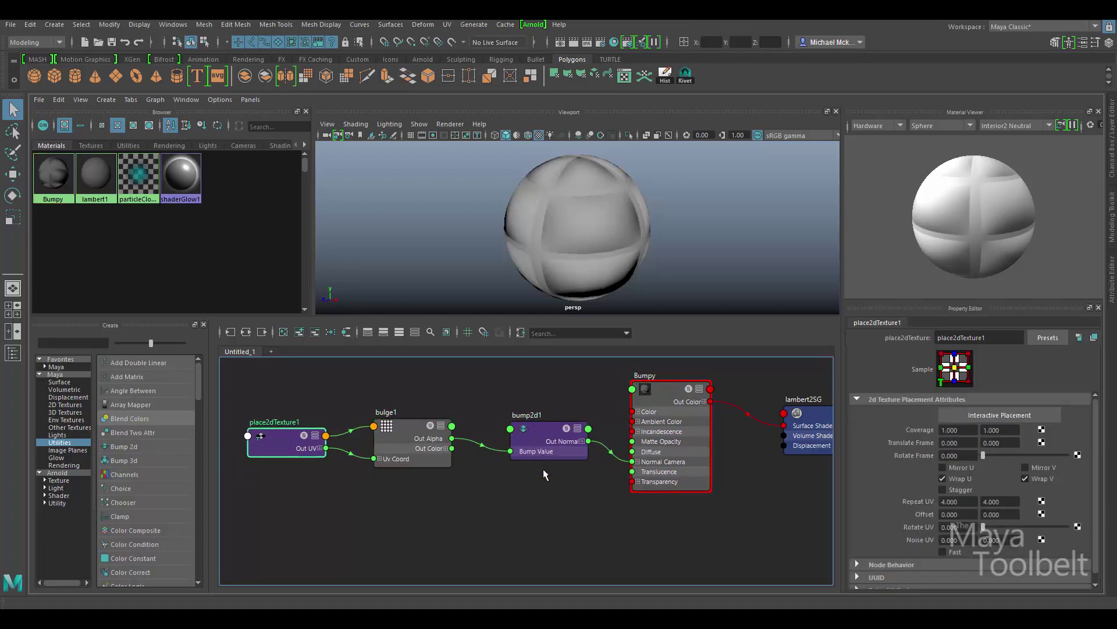
- Delete the place2dTexture1, bulge1 and bump2d1 nodes, leaving only the Bumpy material and its shading group in the graph
left_click(670, 390)
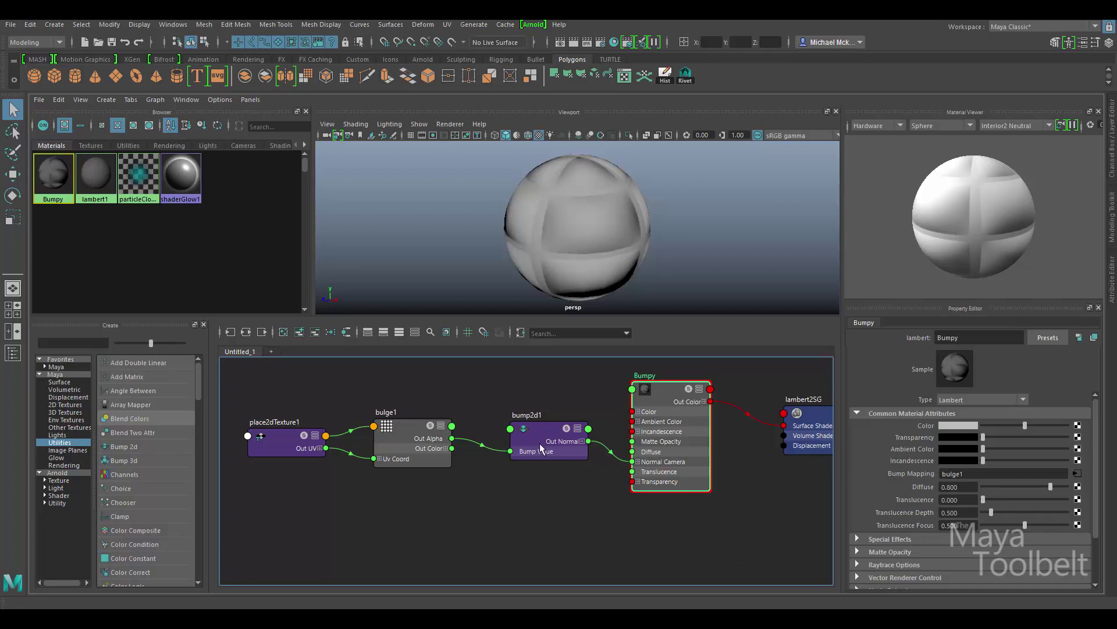
left_click_drag(540, 442, 530, 435)
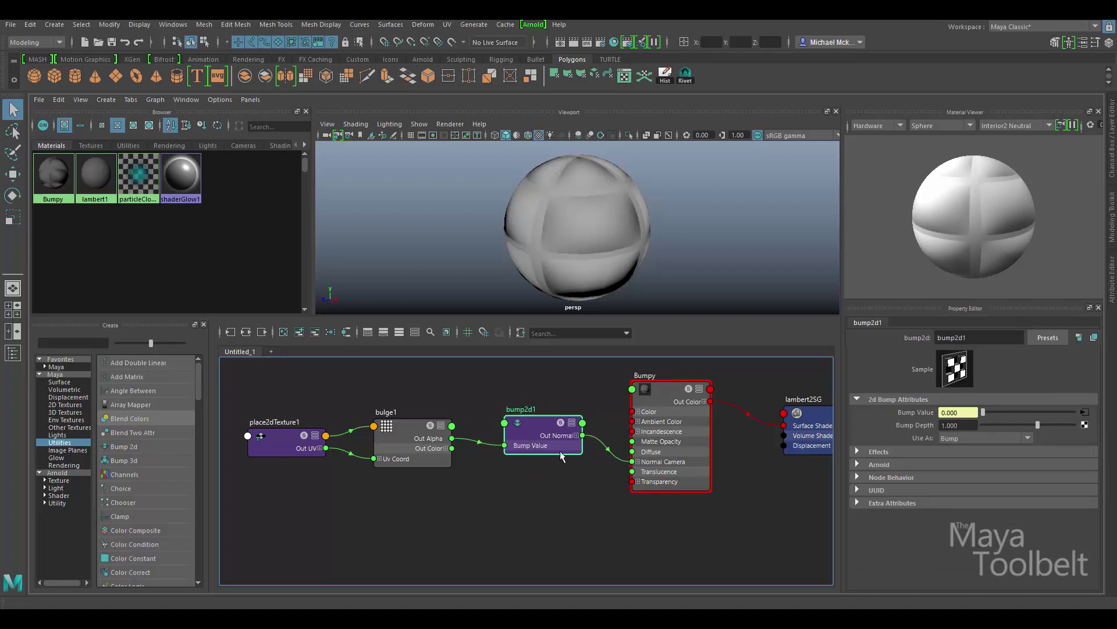
left_click_drag(558, 385, 269, 498)
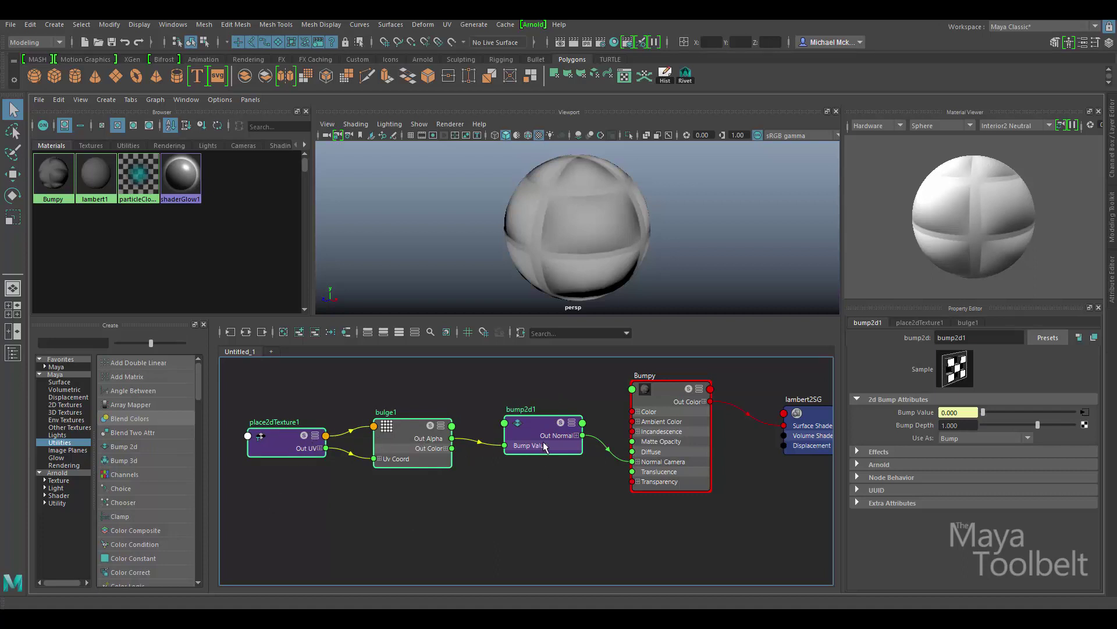
key("Delete")
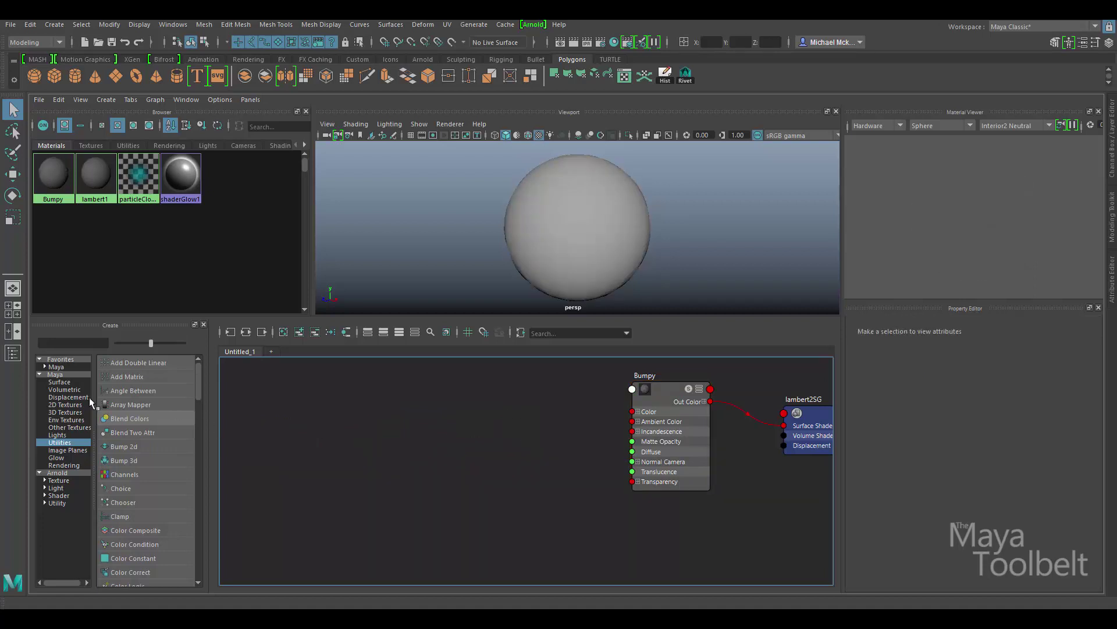
- Create a new Bulge 2D texture and connect it to the Bump Mapping attribute of the Bumpy material
left_click(65, 404)
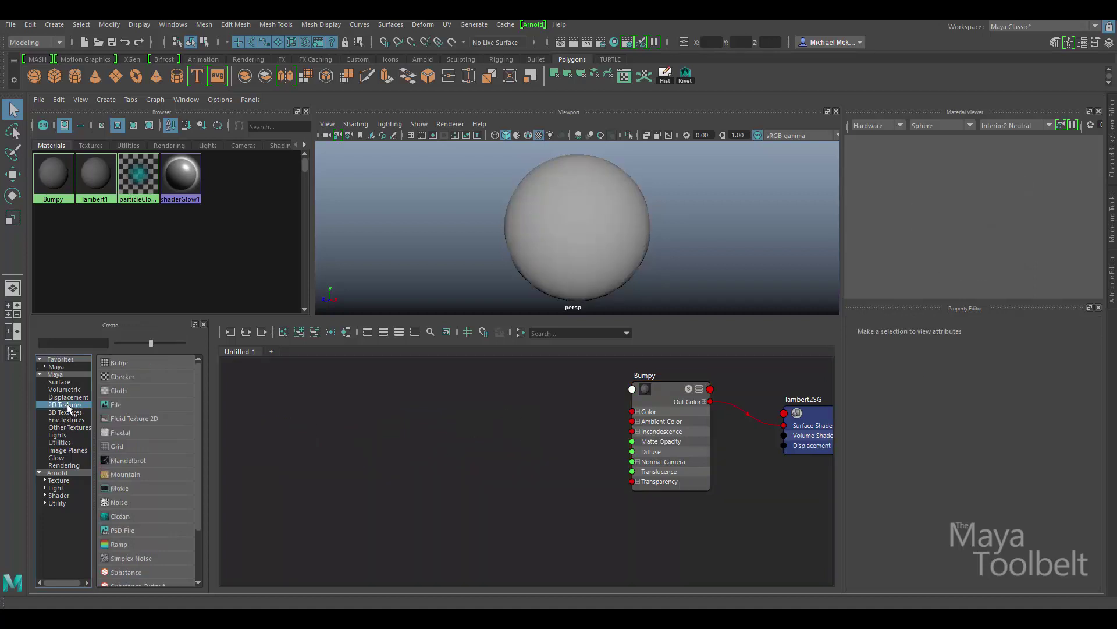
left_click(120, 362)
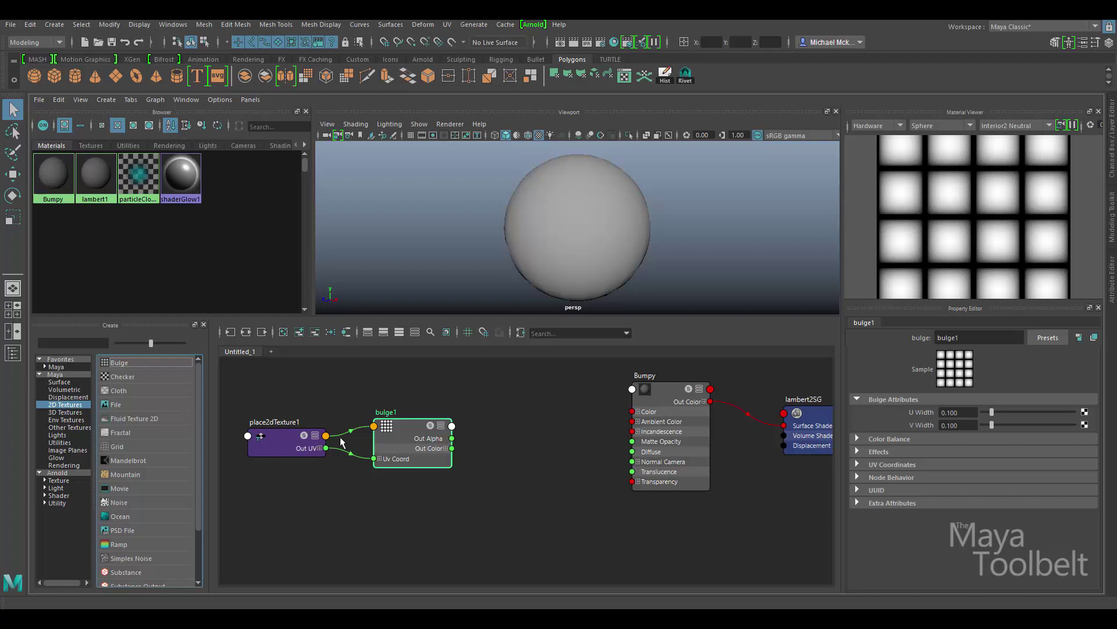
left_click(664, 388)
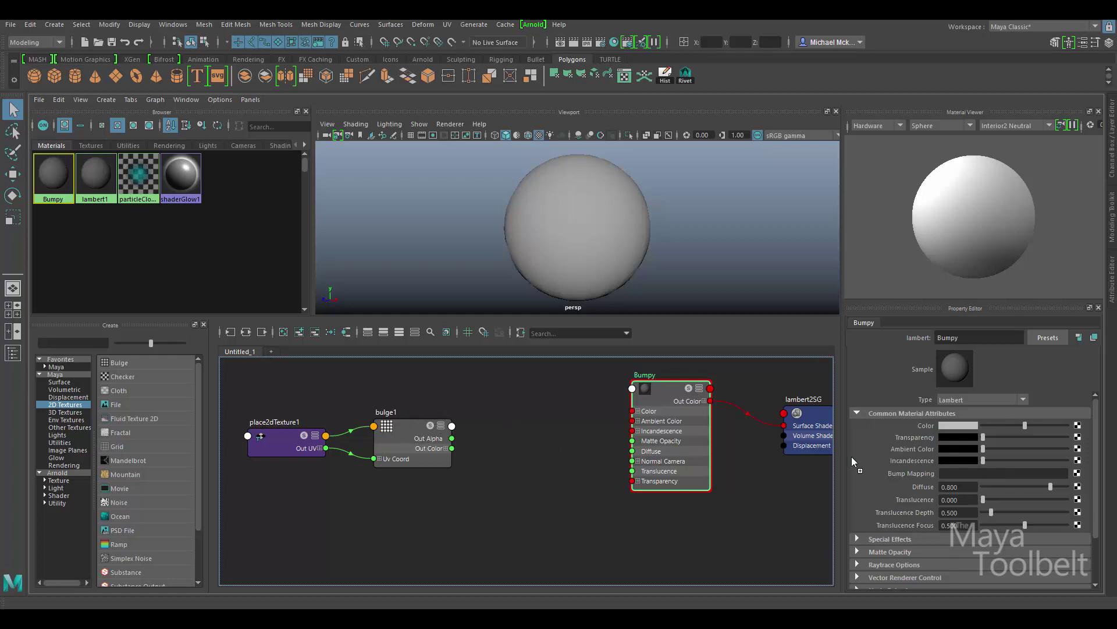
middle_click_drag(852, 458, 979, 470)
middle_click_drag(913, 457, 912, 481)
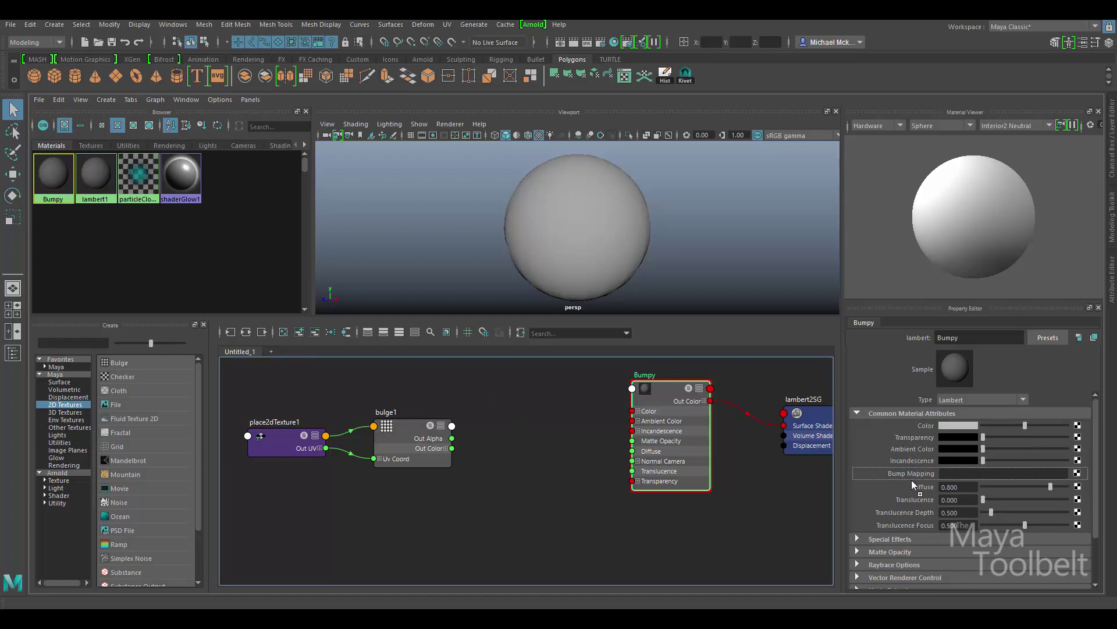
middle_click_drag(917, 522, 917, 427)
middle_click_drag(912, 508, 911, 474)
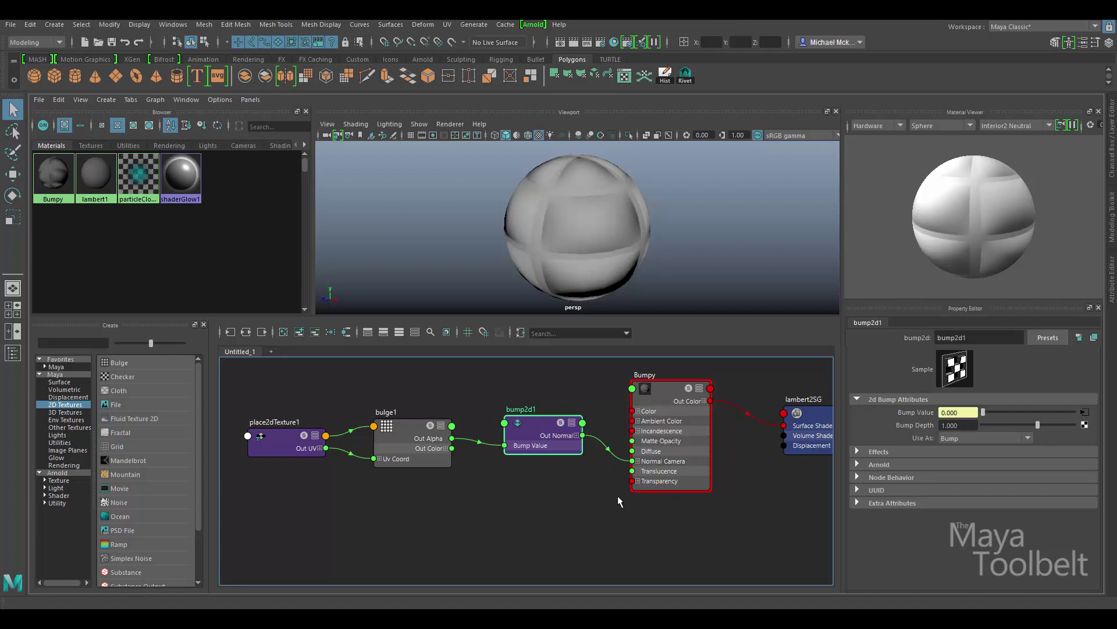
- Shift the bump2d1 node slightly toward bulge1 and raise bulge1 a little in the graph
left_click_drag(551, 417, 529, 428)
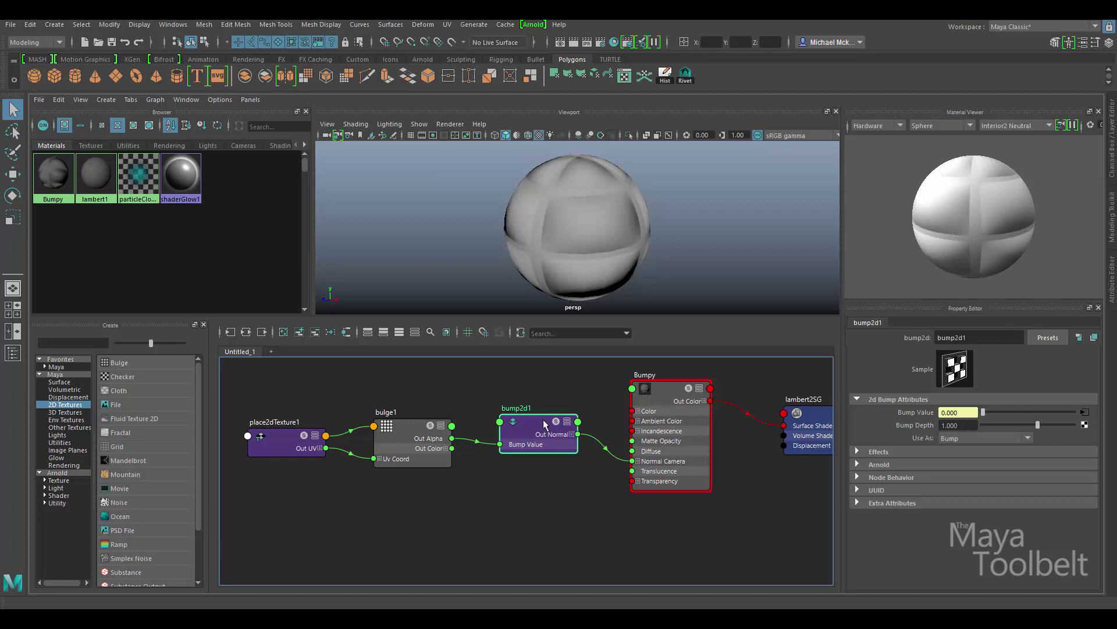
left_click_drag(543, 418, 539, 420)
left_click_drag(399, 428, 395, 420)
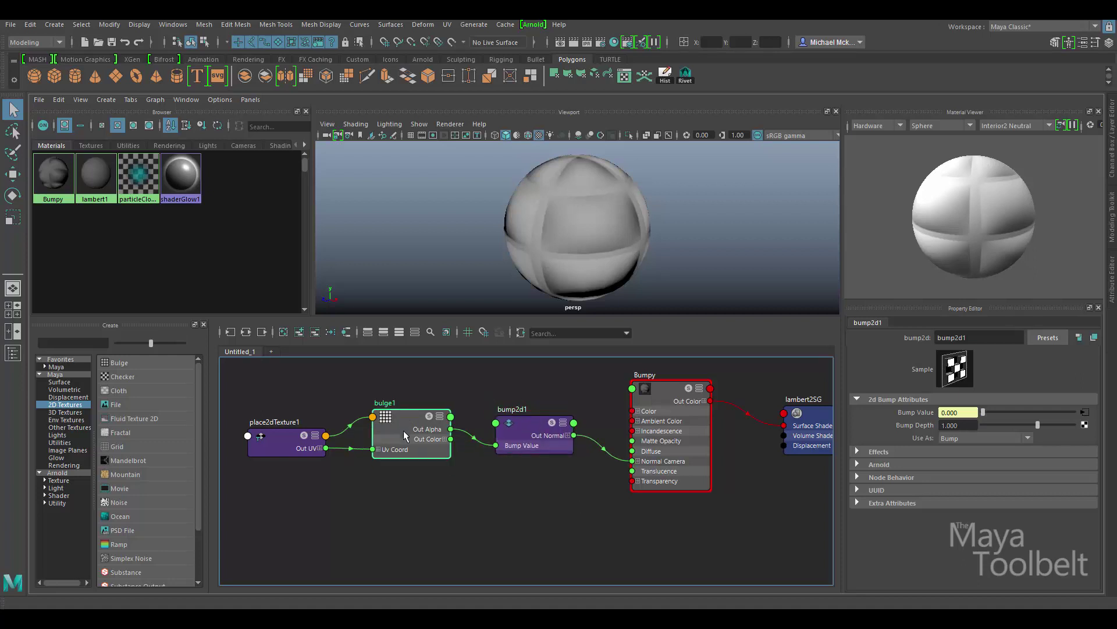
left_click_drag(526, 422, 527, 424)
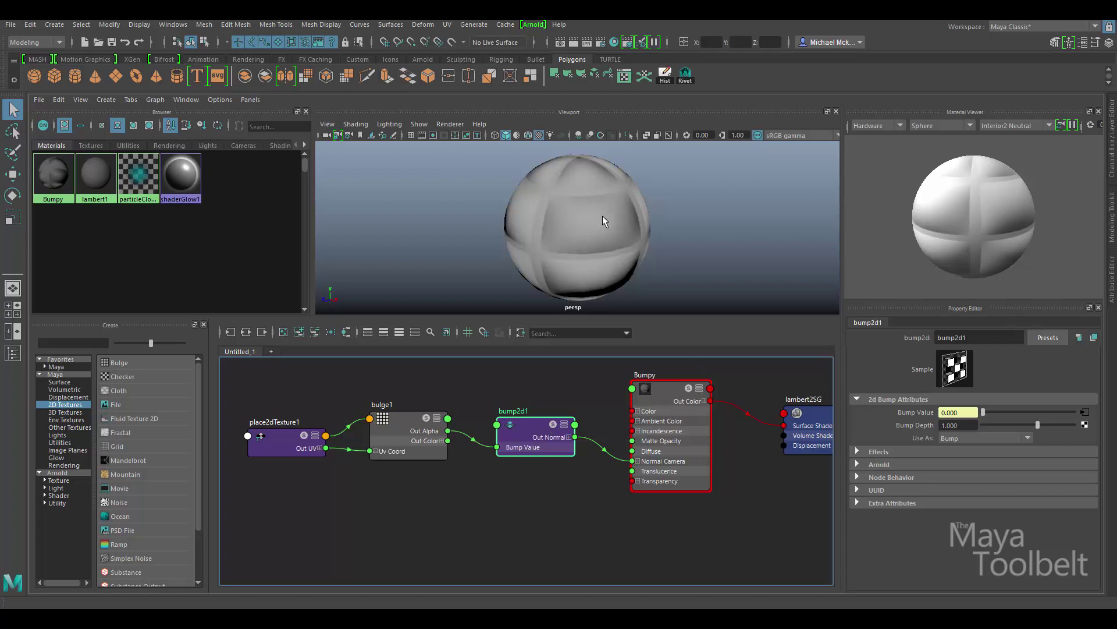
- Solo the bulge1 texture to examine its pattern around the sphere, then turn soloing off
mouse_move(613, 226)
left_mouse_down("alt")
mouse_move(488, 219)
mouse_move(571, 233)
mouse_move(599, 252)
mouse_move(583, 227)
mouse_move(617, 234)
left_mouse_up("alt")
left_click(400, 427)
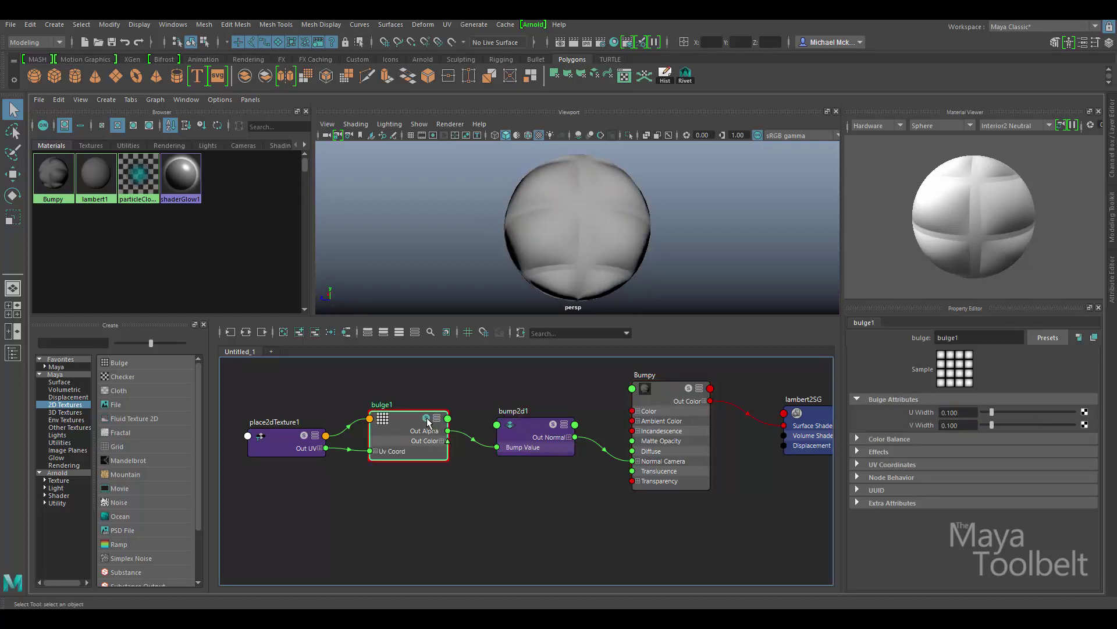
left_click(426, 417)
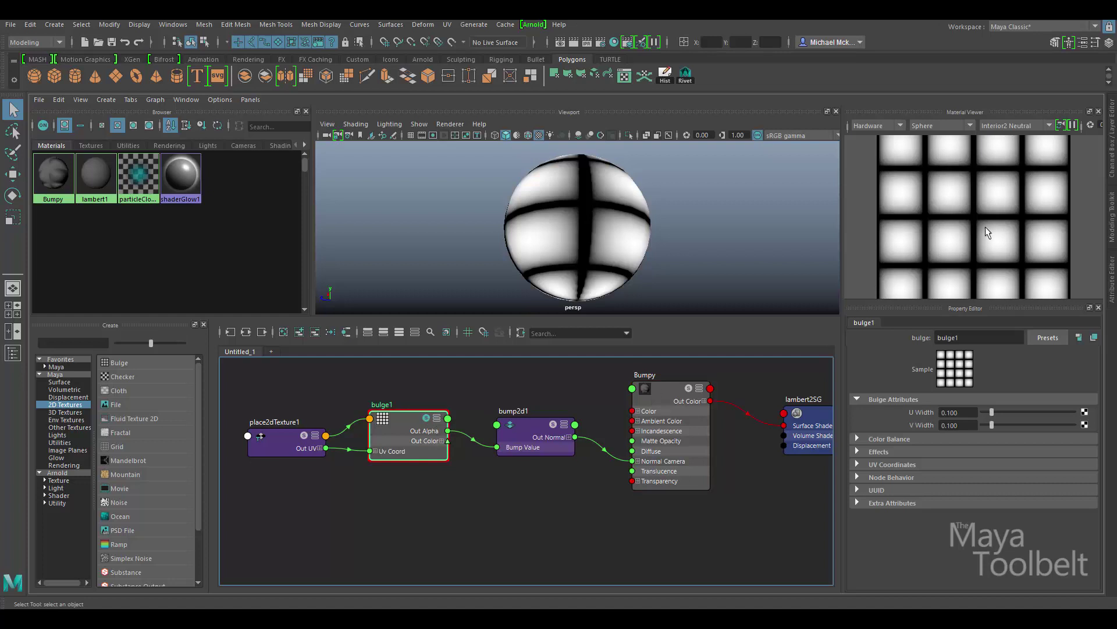
left_click_drag(589, 228, 688, 173, "alt")
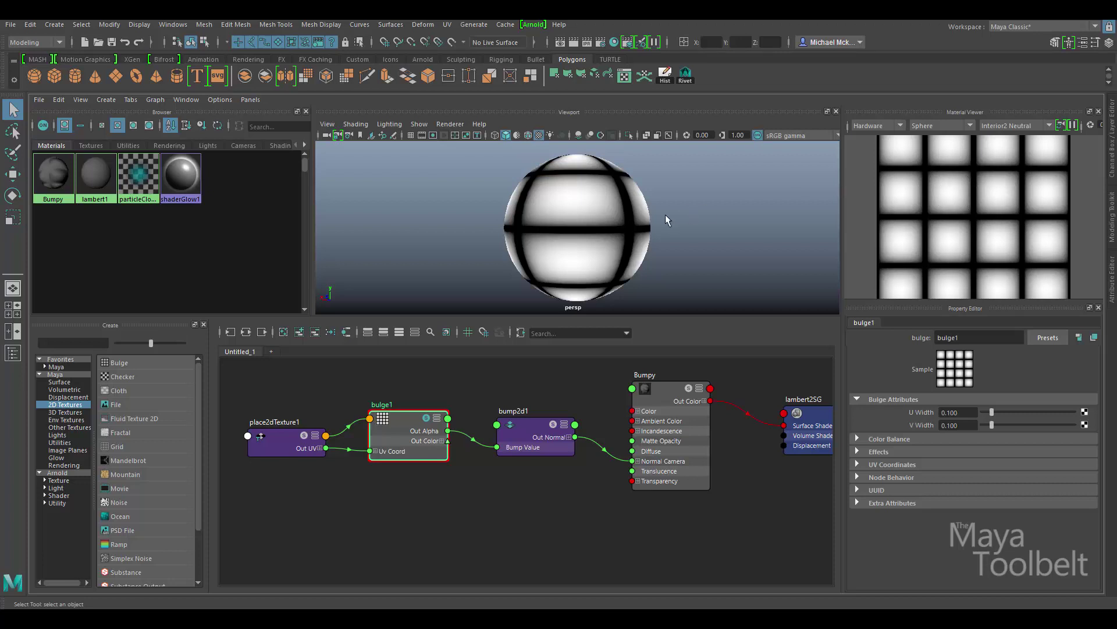
left_click_drag(627, 205, 620, 232, "alt")
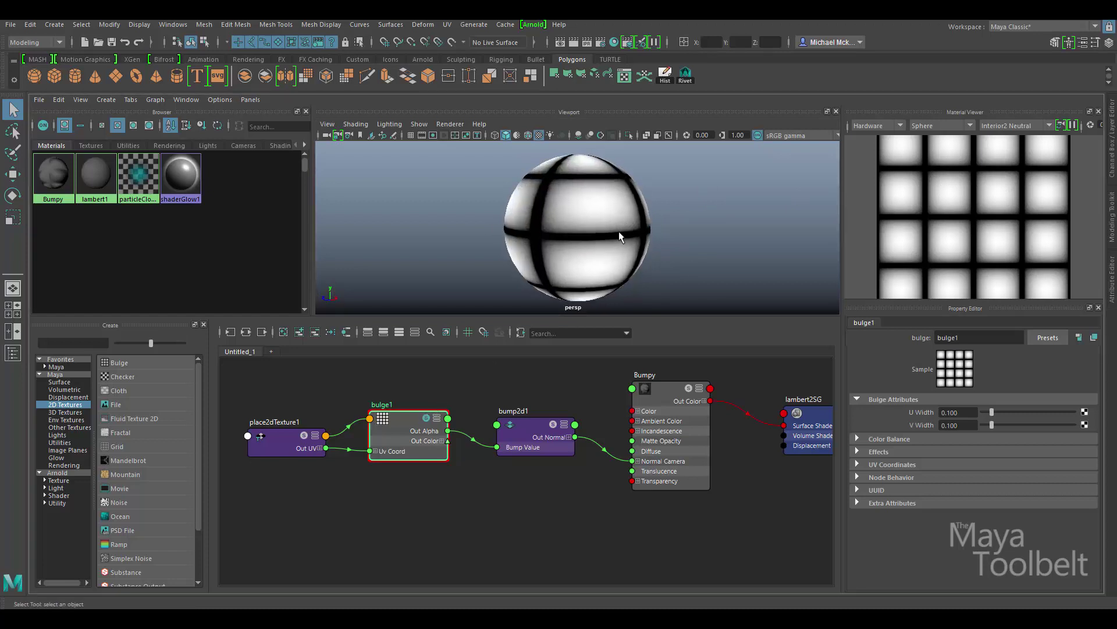
left_click(427, 418)
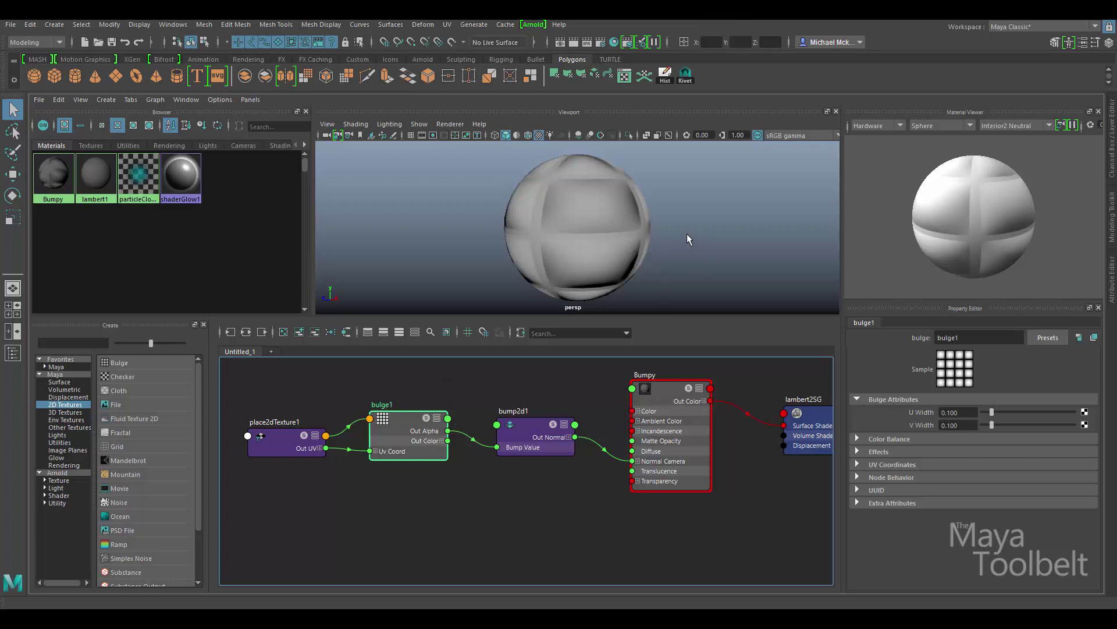
- Examine the bumped sphere from several angles and compare it with the briefly soloed bulge1 pattern
left_click_drag(686, 233, 663, 250, "alt")
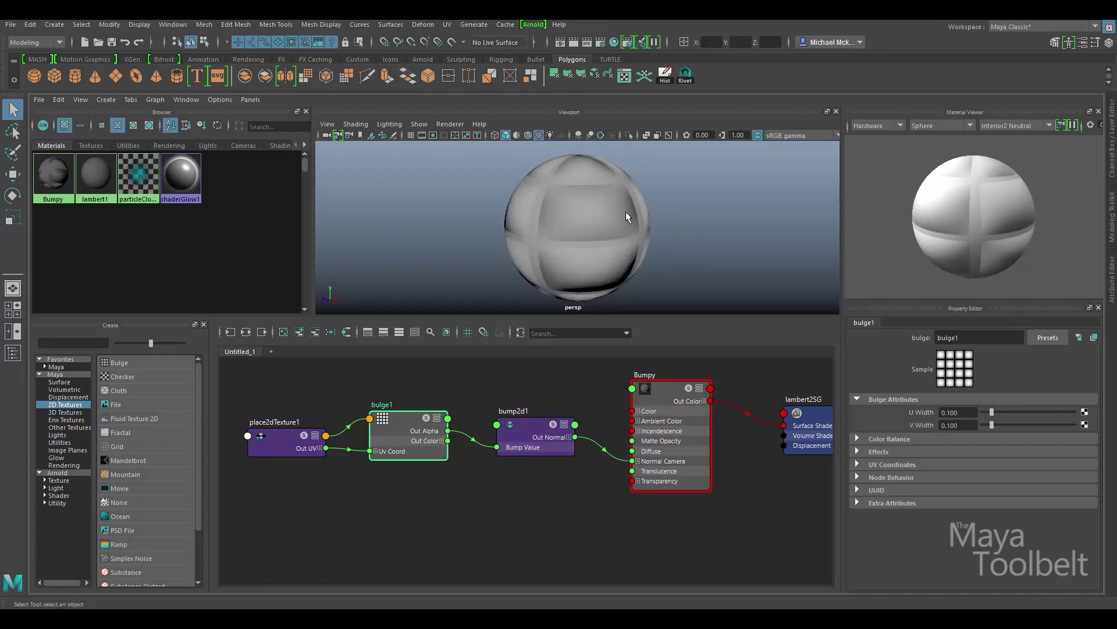
left_click_drag(703, 224, 641, 225, "alt")
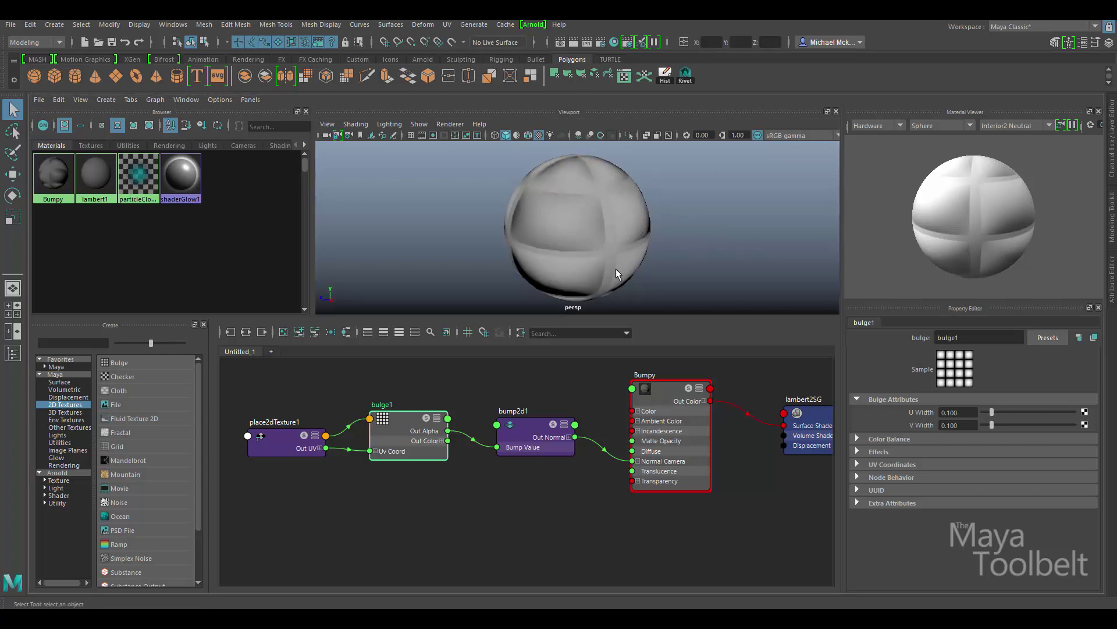
left_click_drag(615, 267, 643, 225, "alt")
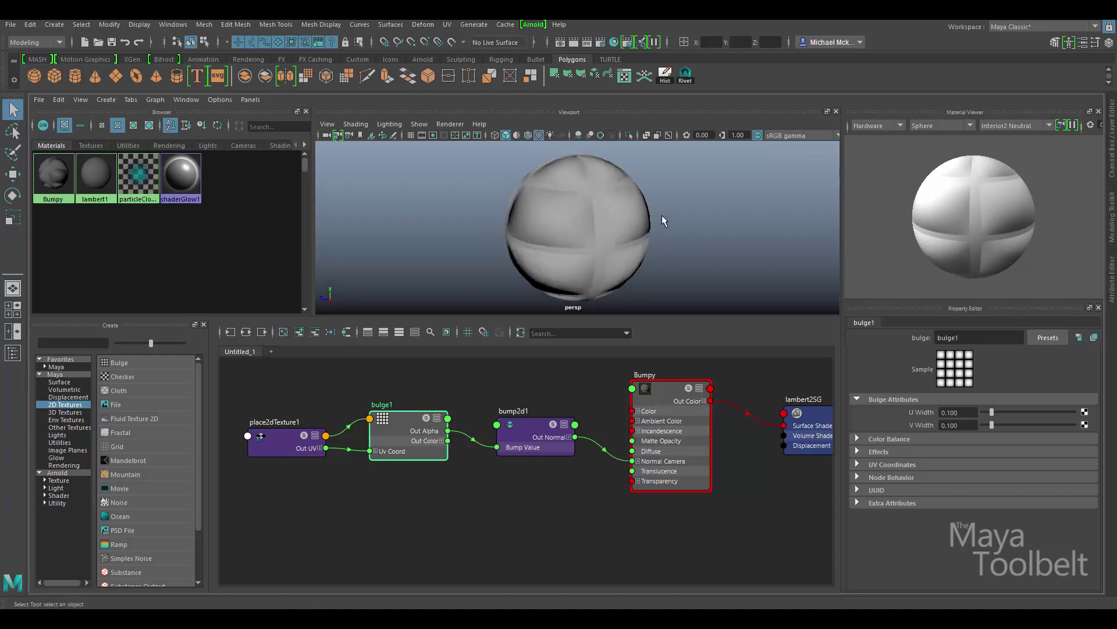
left_click(421, 421)
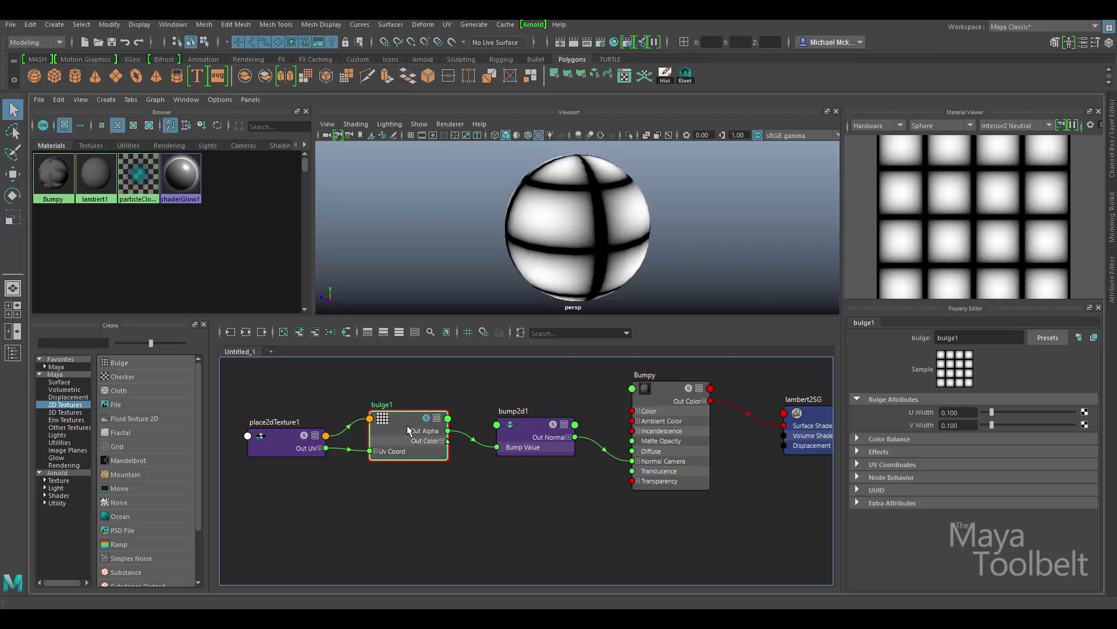
left_click(640, 391)
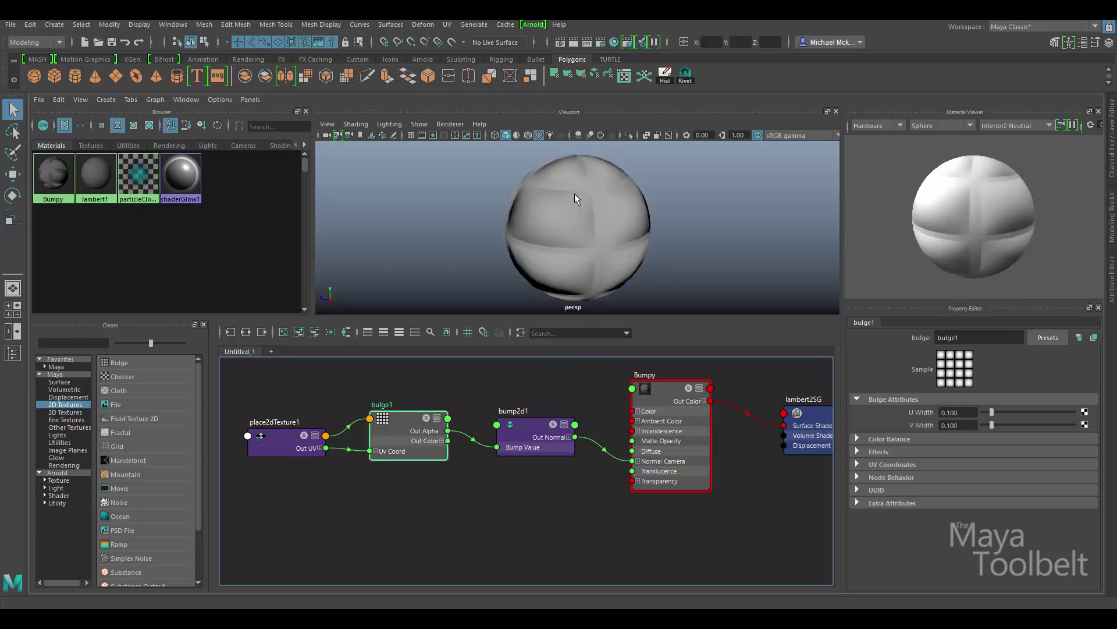
left_click(604, 211)
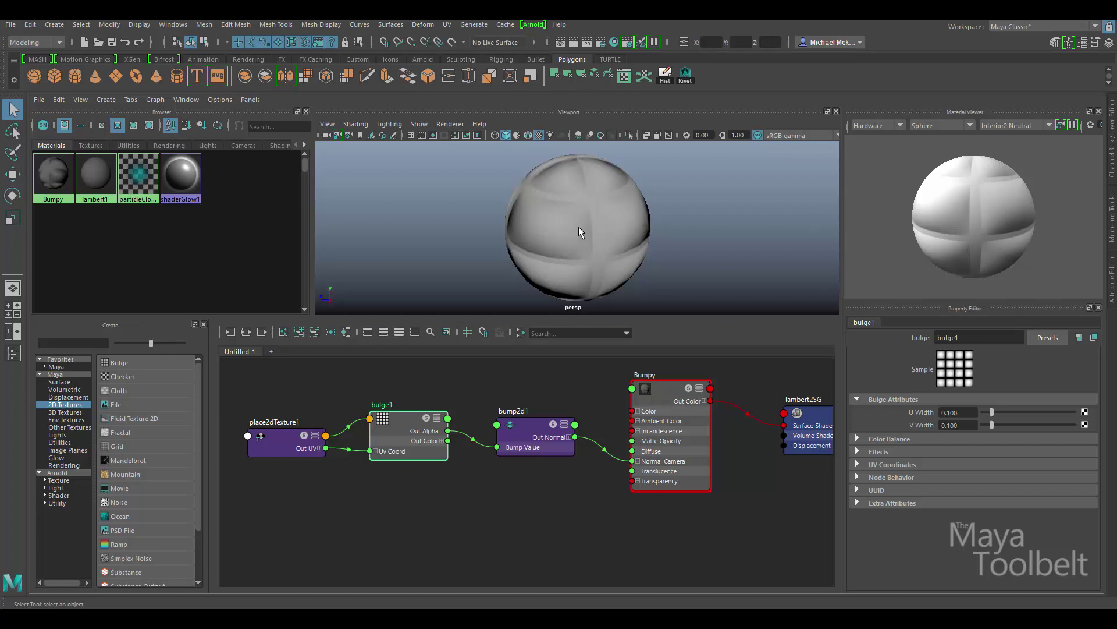
left_click_drag(579, 228, 619, 222, "alt")
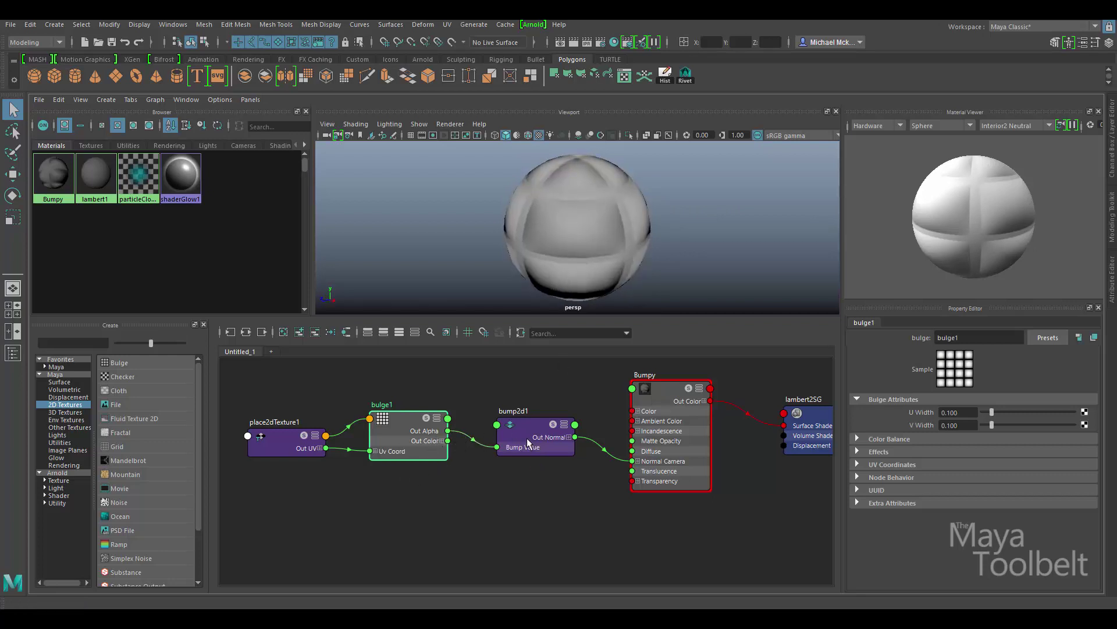
- Move Bumpy slightly away from bump2d1 and raise bump2d1 a little above its row
left_click_drag(526, 438, 528, 434)
left_click_drag(674, 396, 680, 394)
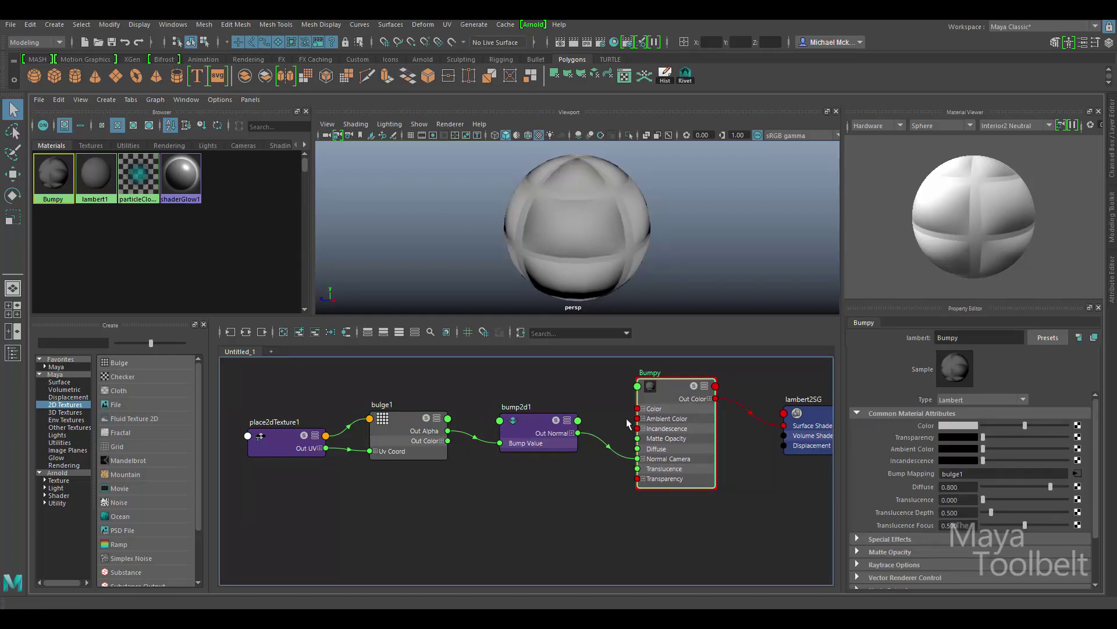
left_click_drag(514, 425, 505, 413)
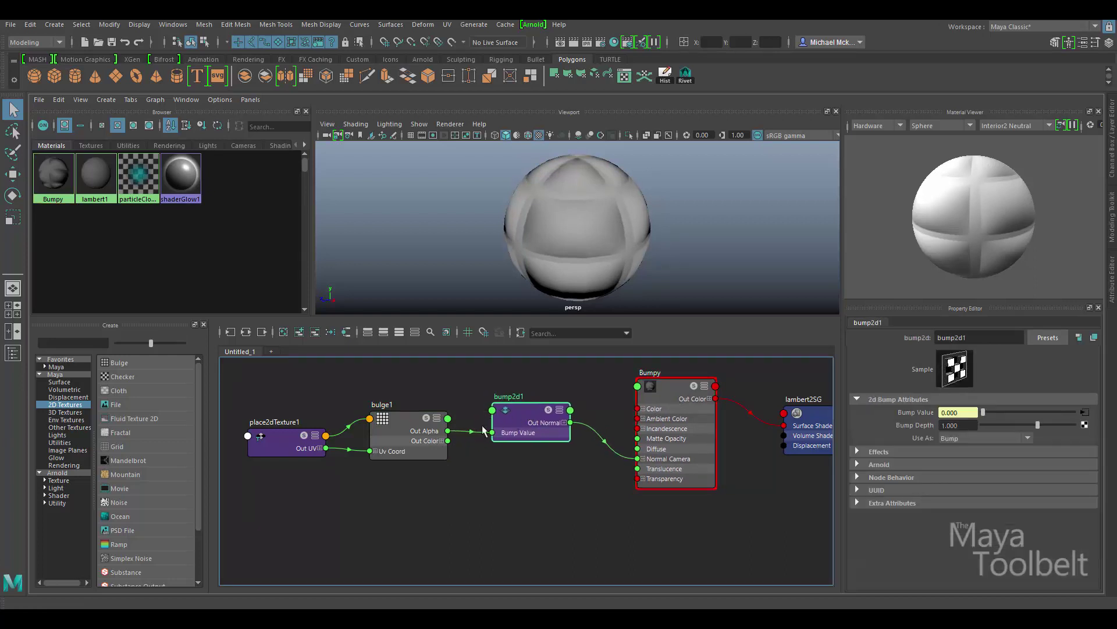
- Delete the connections from bulge1 to bump2d1's Bump Value and from bump2d1 to Bumpy's Normal Camera
left_click(493, 458)
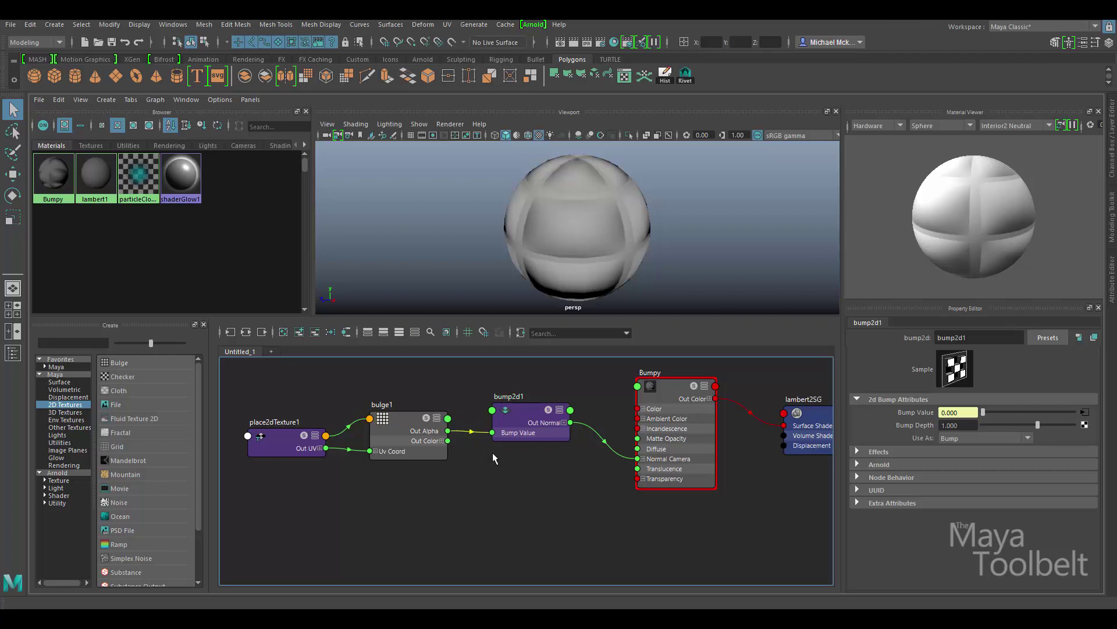
left_click(470, 429)
key("Delete")
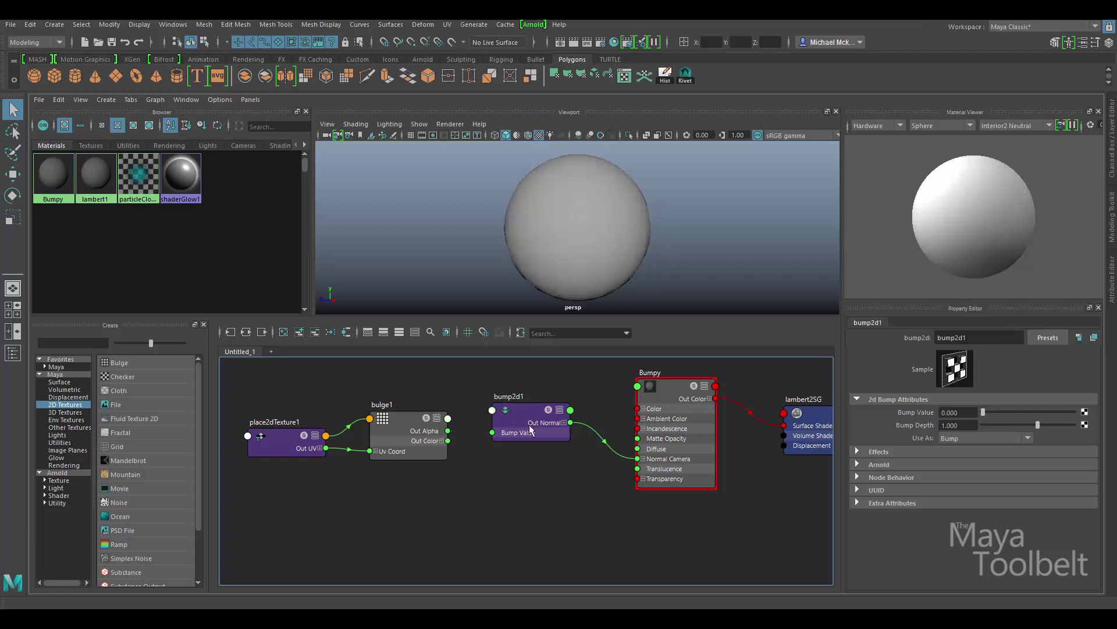
key("Delete")
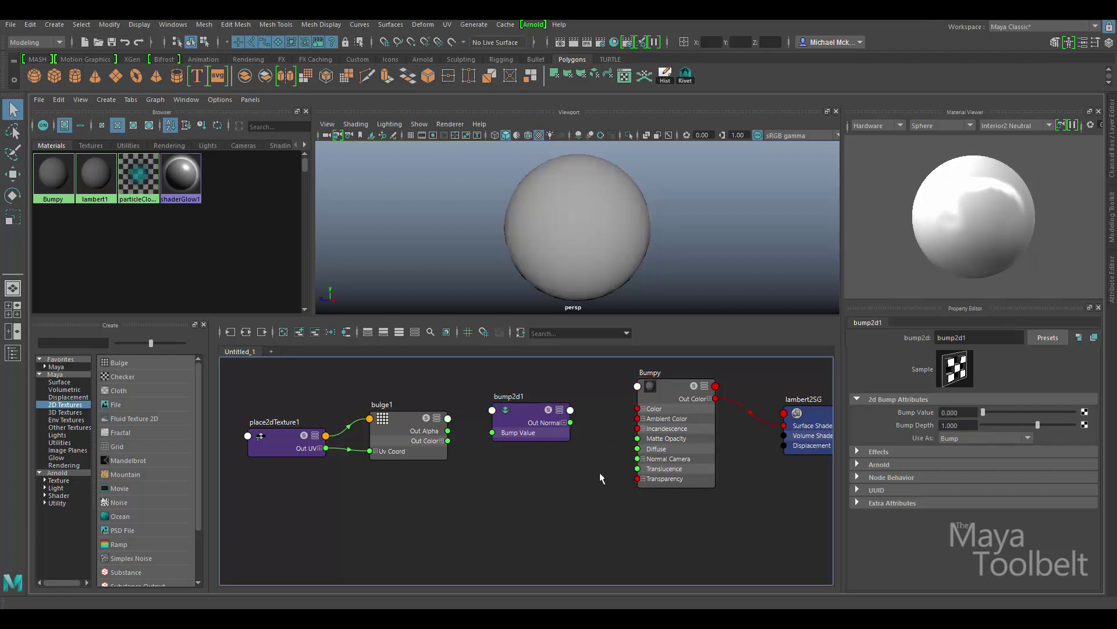
- Inspect the bump2d1 node up close, adjusting its position slightly, and review its Use As options while keeping Bump
left_click_drag(536, 411, 542, 413)
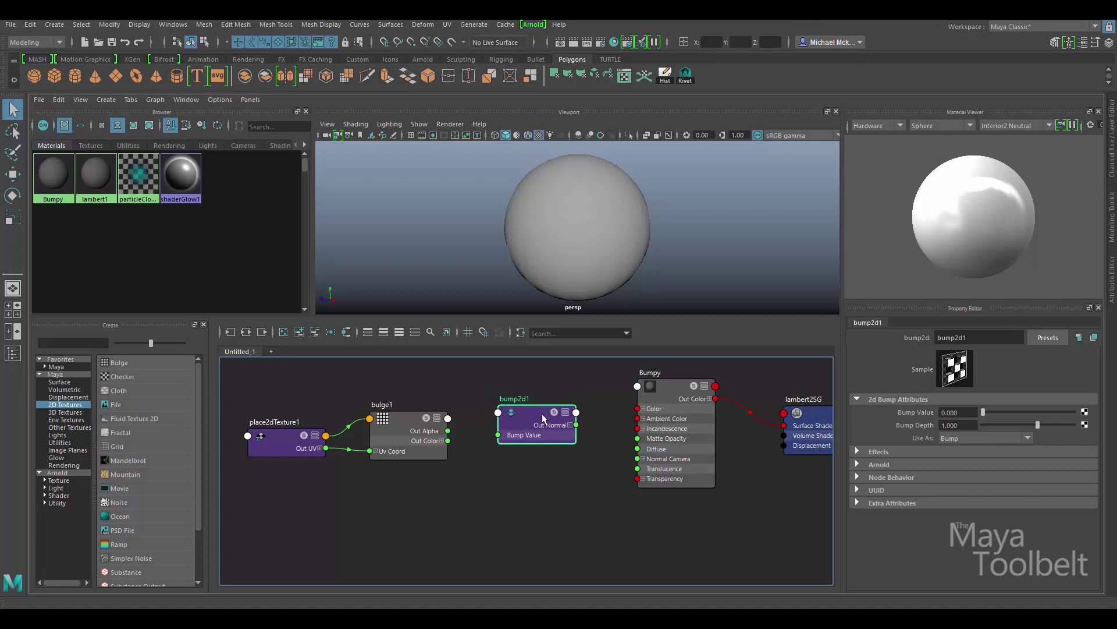
right_click_drag(540, 415, 686, 443, "alt")
middle_click_drag(686, 442, 629, 483, "alt")
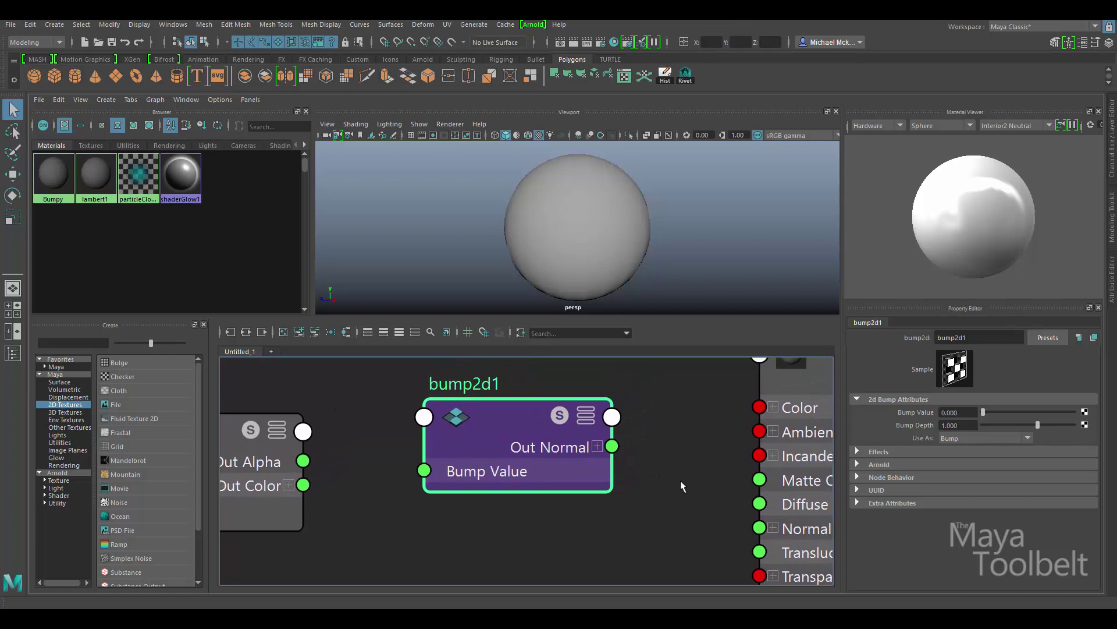
left_click_drag(527, 422, 497, 396)
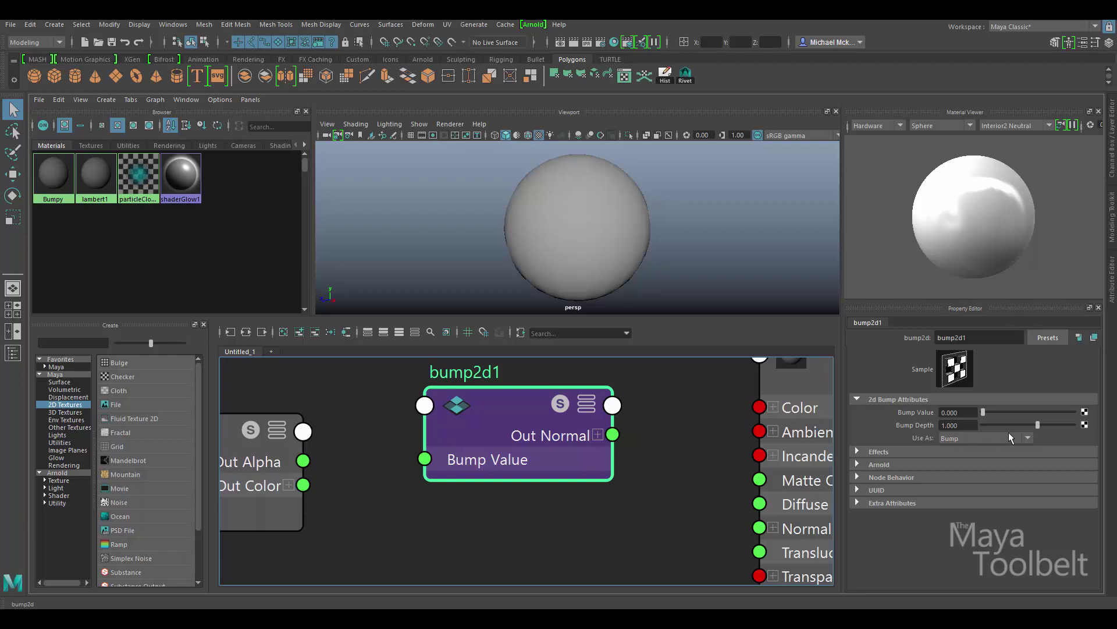
left_click(1025, 440)
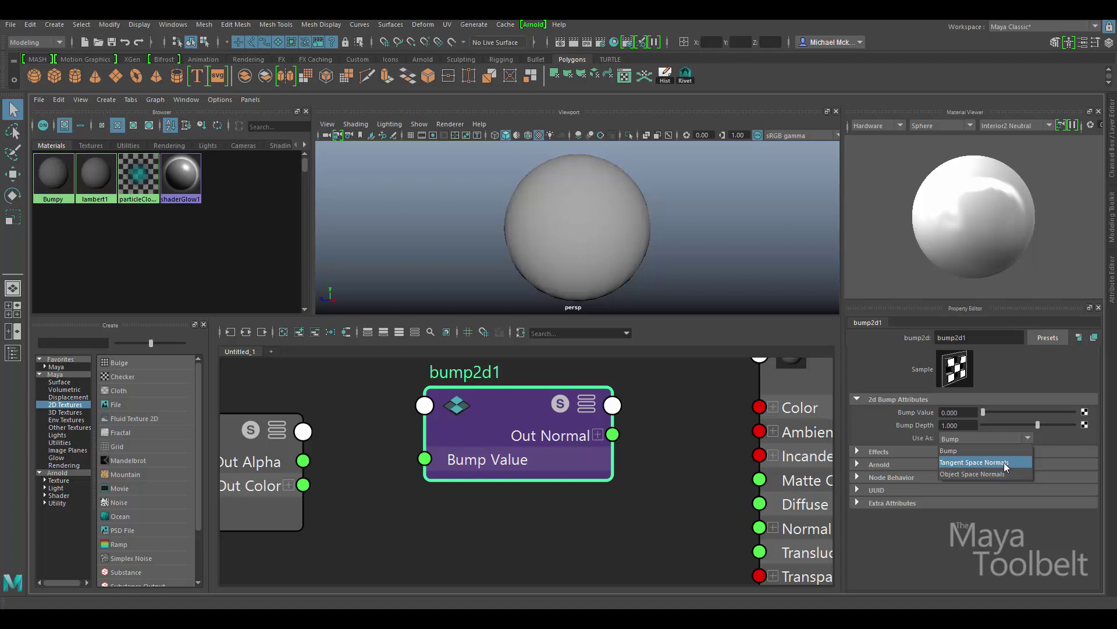
left_click(959, 438)
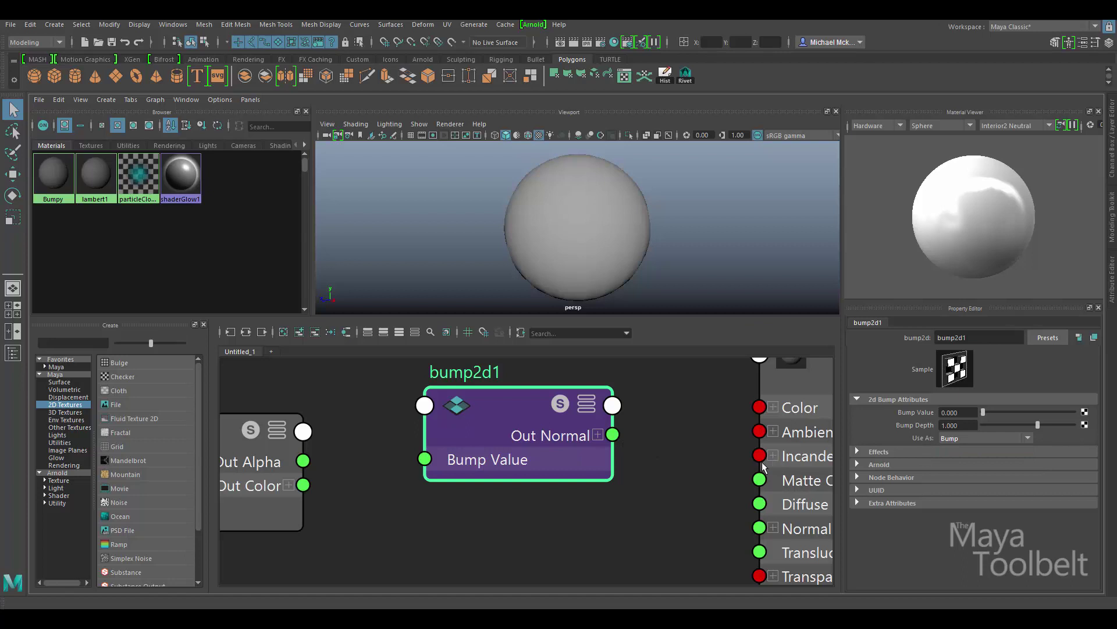
left_click_drag(480, 416, 484, 422)
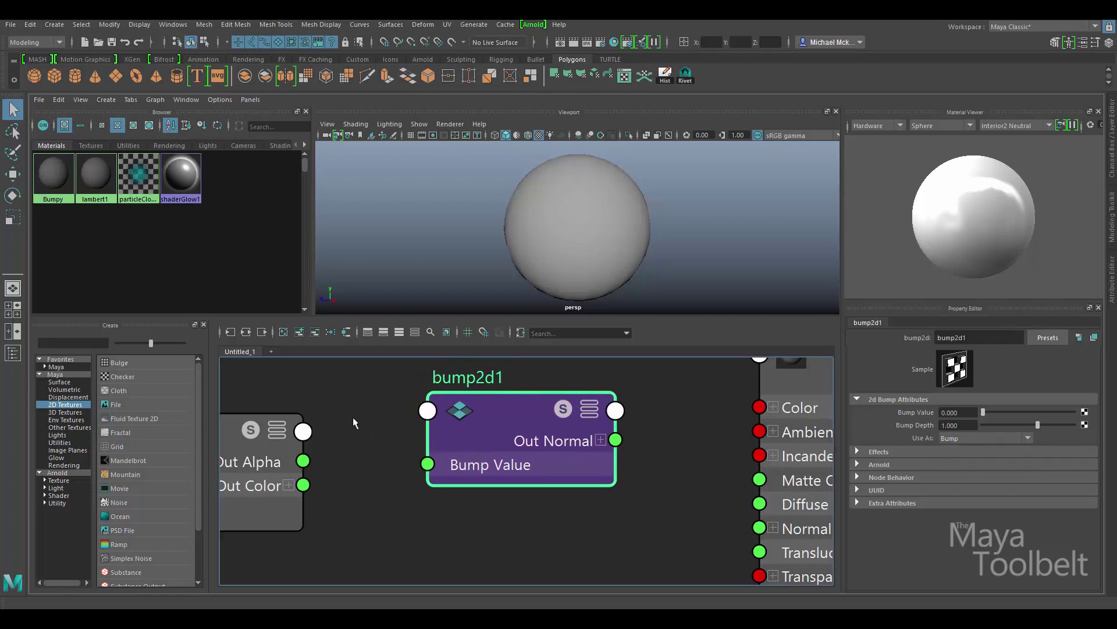
- Inspect the X, Y and Z components of bump2d1's Out Normal, leaving them collapsed
left_click(600, 440)
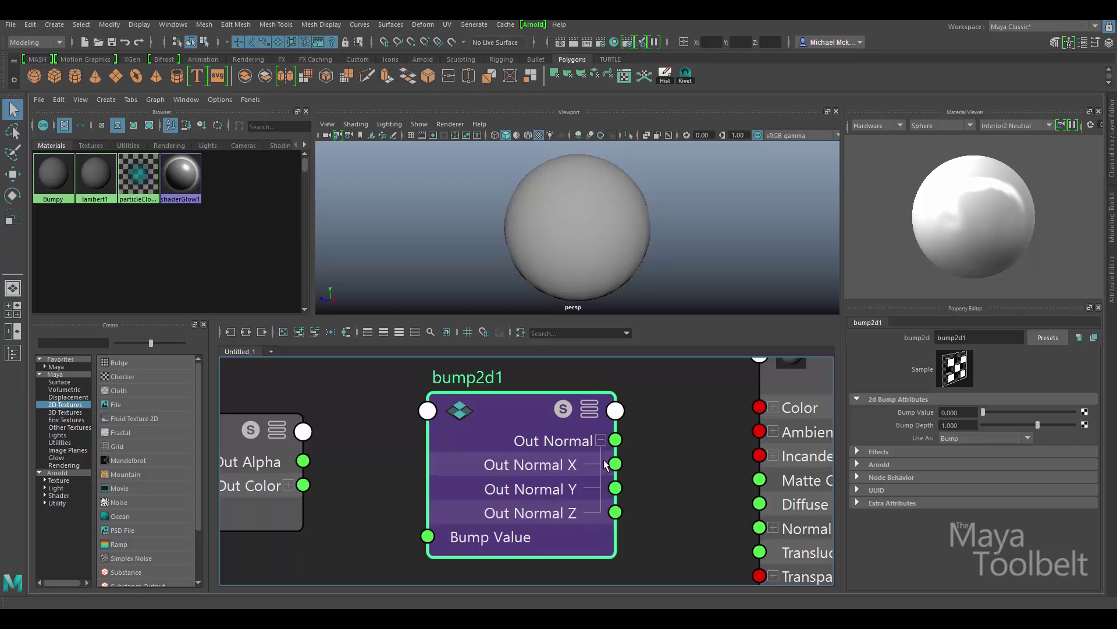
left_click(600, 441)
left_click(601, 440)
left_click(600, 440)
- Select Bumpy and connect bump2d1's Out Normal to its Normal Camera input
scroll(644, 463, "down", 3)
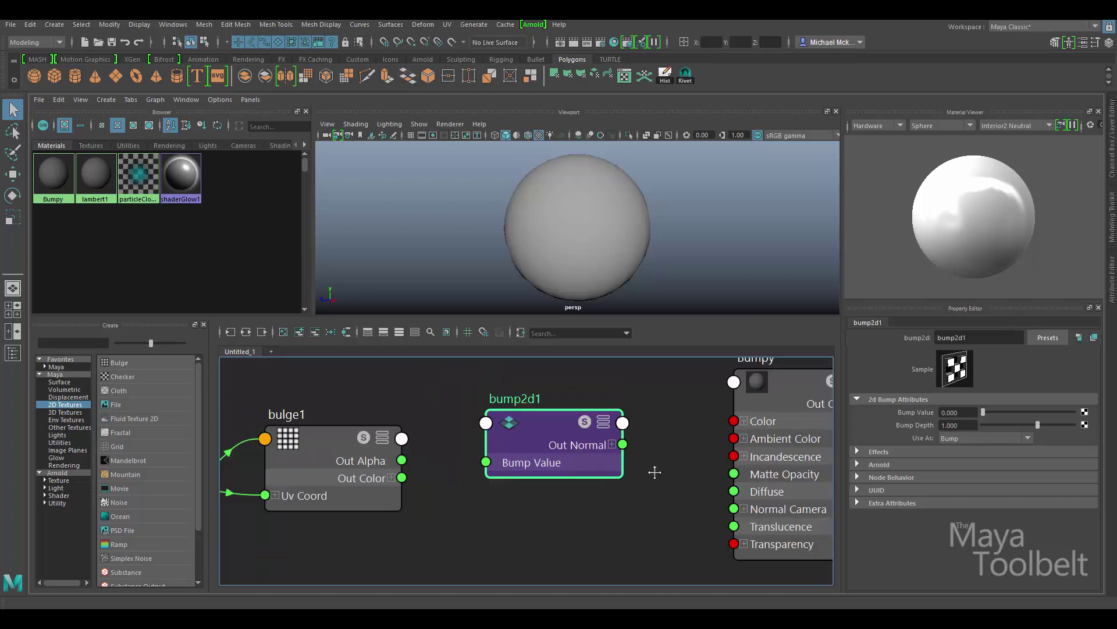
middle_click_drag(654, 472, 563, 482, "alt")
left_click(696, 400)
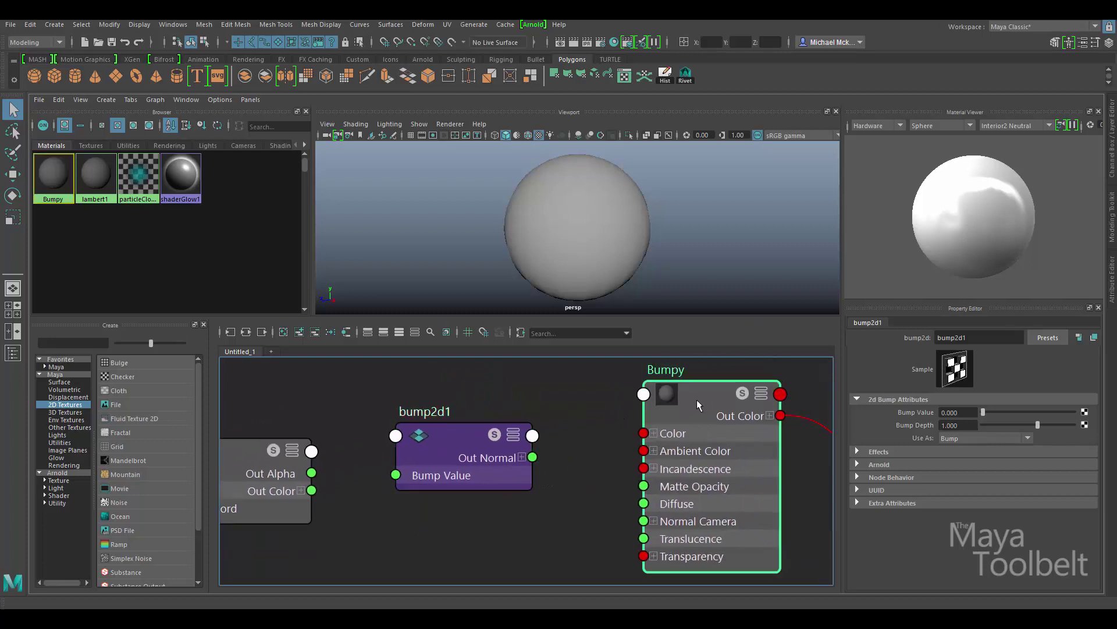
left_click_drag(689, 418, 689, 419)
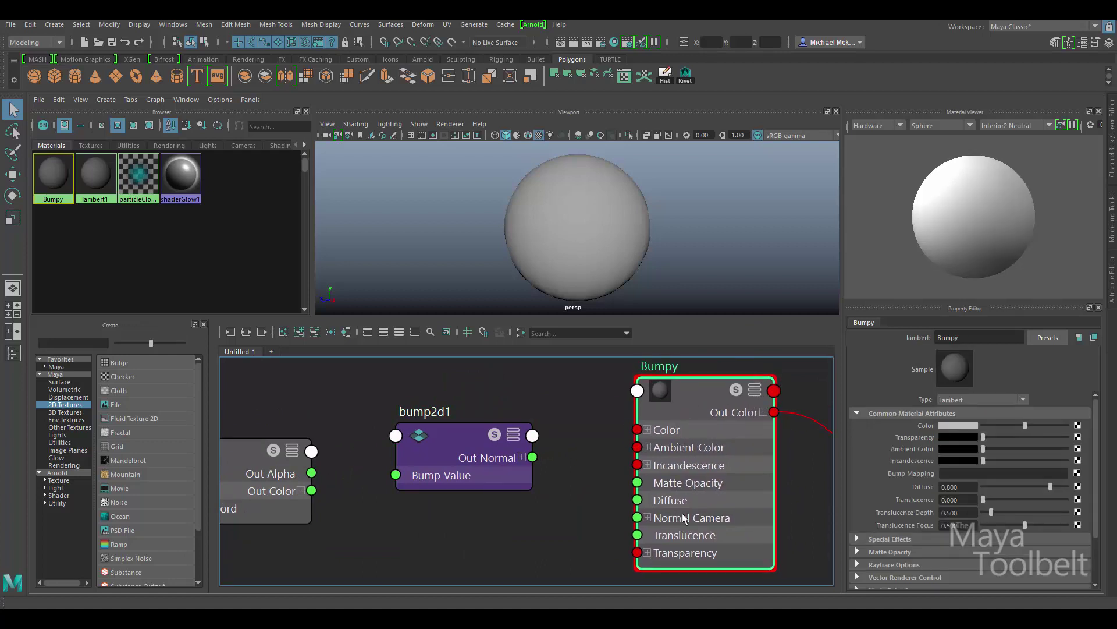
scroll(731, 503, "down", 1)
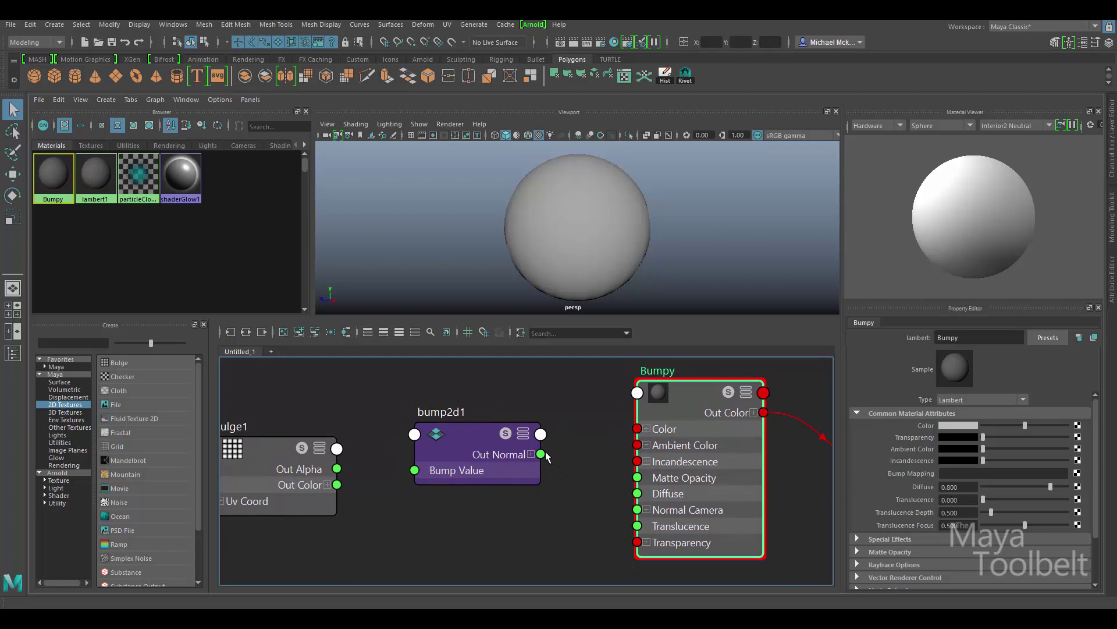
left_click_drag(544, 454, 638, 509)
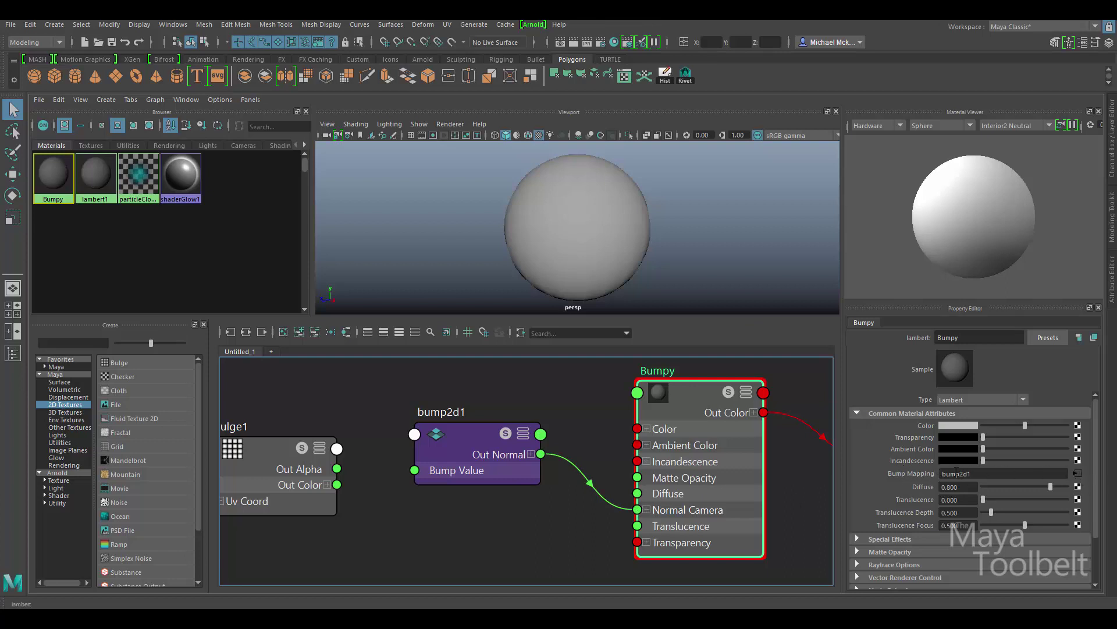
- Delete the connection between bump2d1 and Bumpy and rebuild it from Out Normal to Normal Camera
left_click_drag(567, 501, 568, 502)
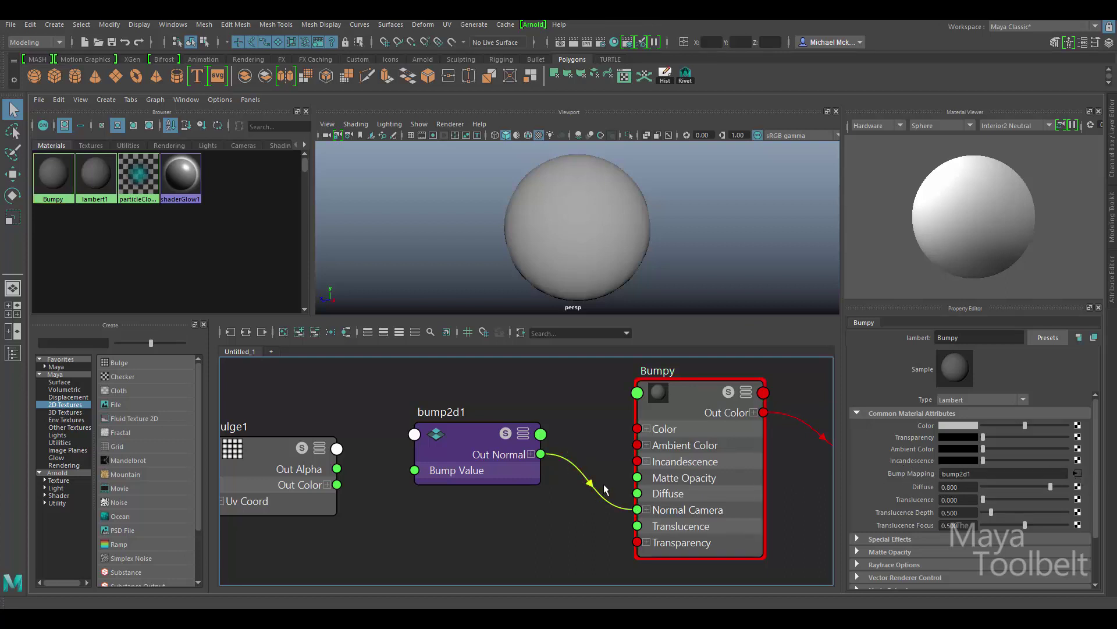
key("Delete")
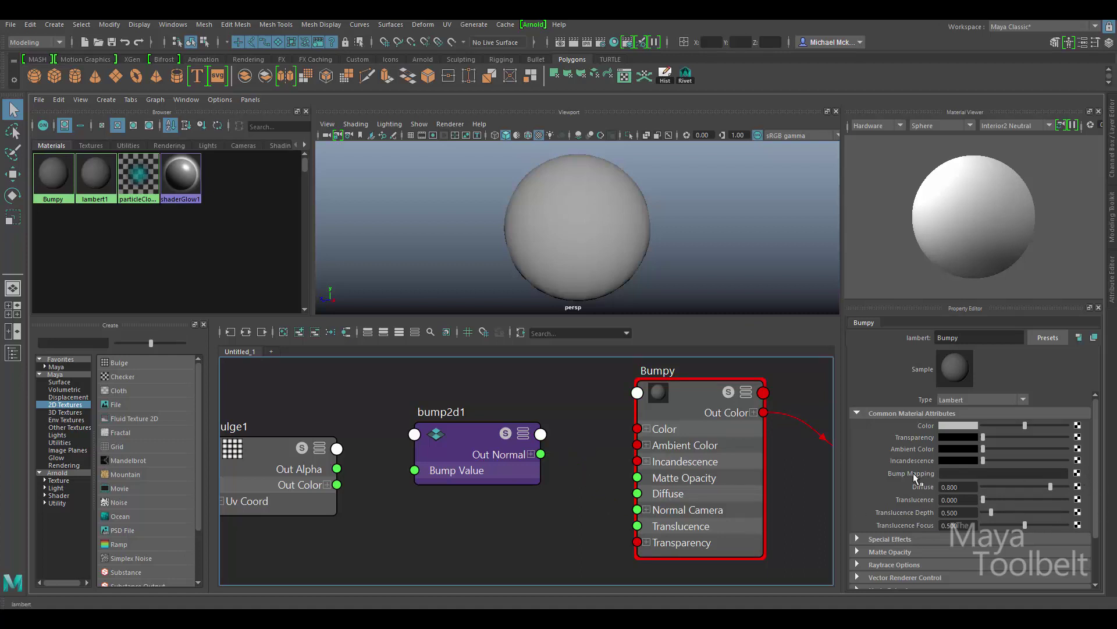
left_click_drag(541, 453, 638, 510)
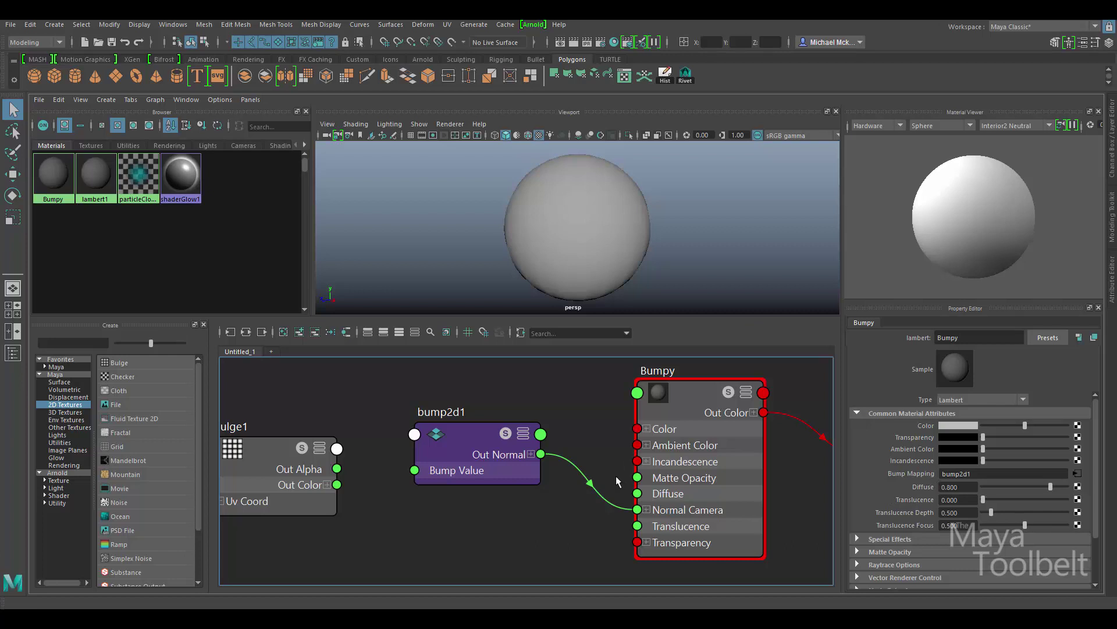
- Try routing bump2d1's Out Normal into Bumpy's Color, and replace that connection with one into Normal Camera
left_click_drag(623, 498, 637, 428)
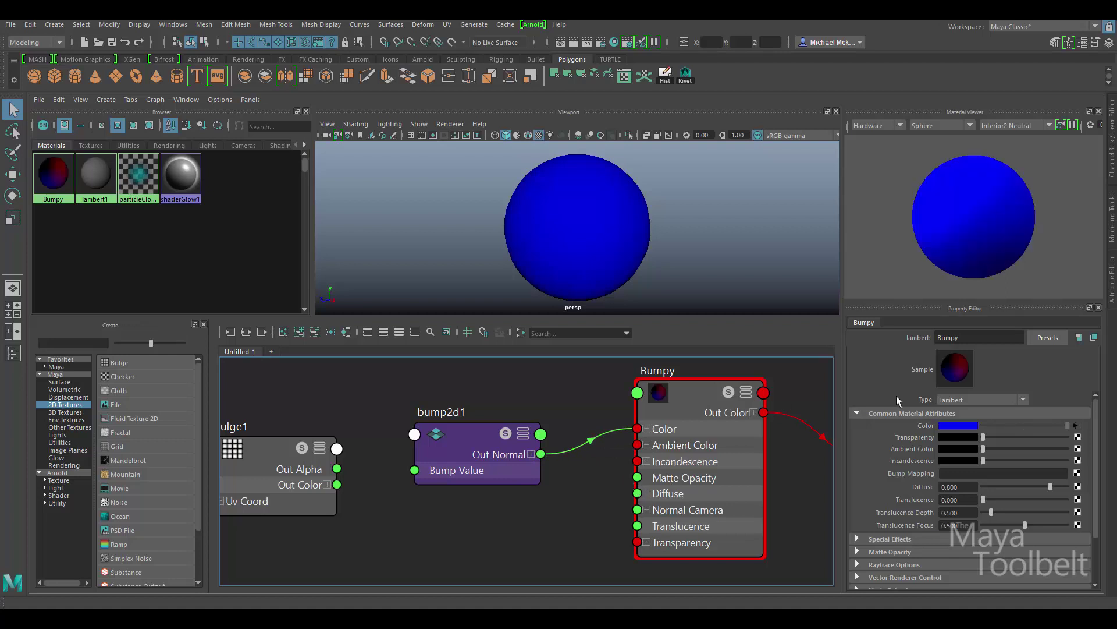
left_click(564, 454)
key("Delete")
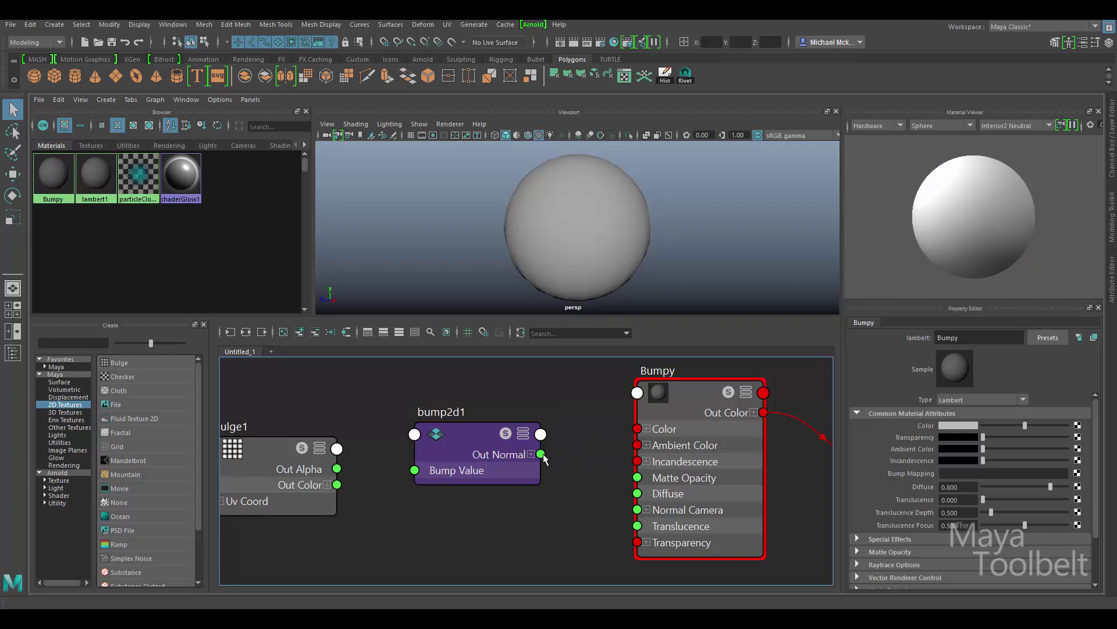
left_click_drag(542, 455, 637, 510)
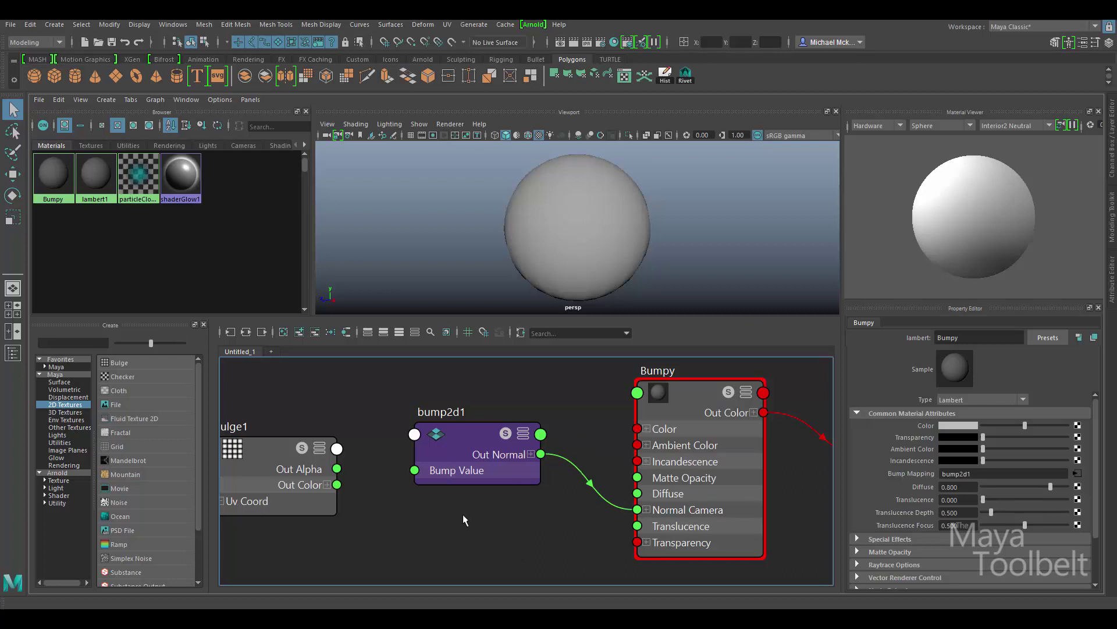
- Select bulge1 and connect its Out Alpha to bump2d1's Bump Value
middle_click_drag(426, 506, 469, 494, "alt")
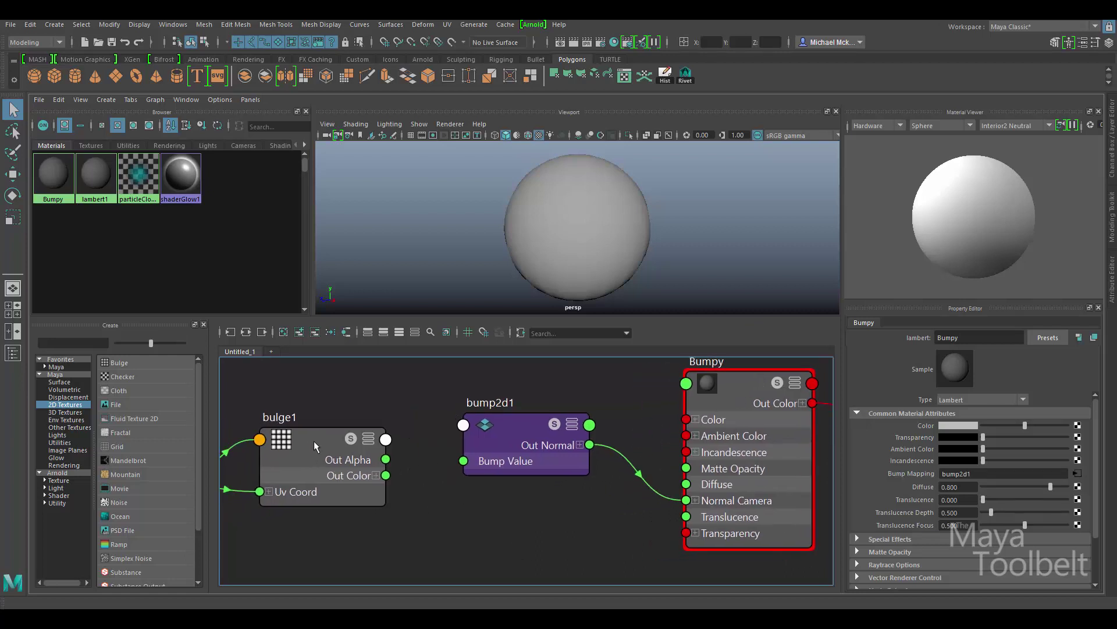
left_click(314, 444)
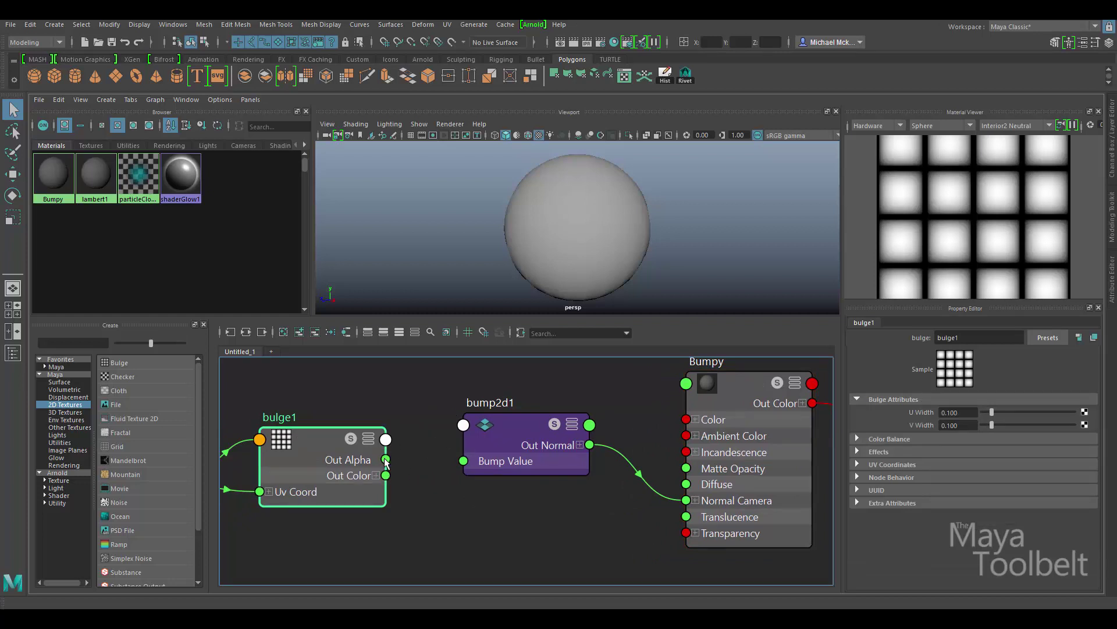
left_click_drag(386, 459, 463, 460)
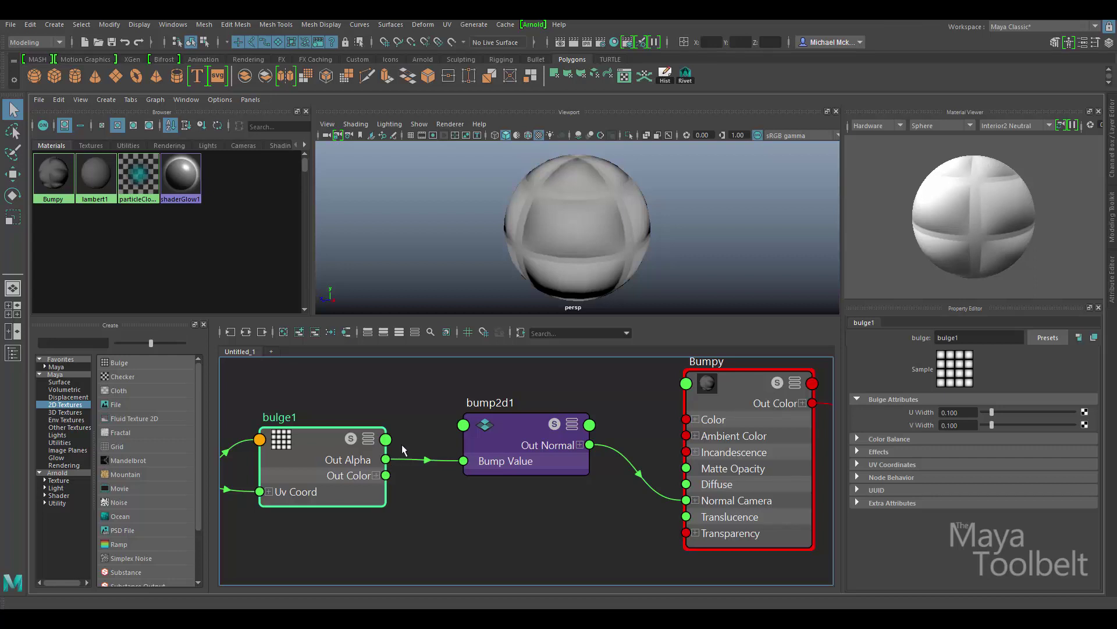
- Delete the Out Alpha connection to Bump Value and try to connect bulge1's Out Color to bump2d1 instead
left_click(410, 459)
key("Delete")
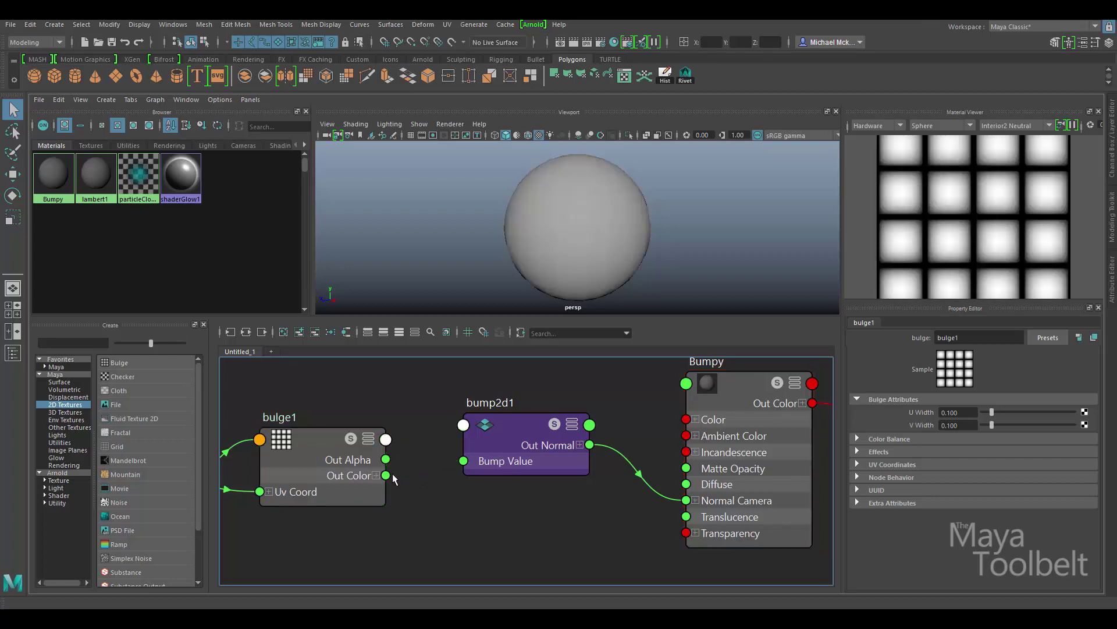
left_click_drag(386, 476, 485, 446)
left_click(496, 446)
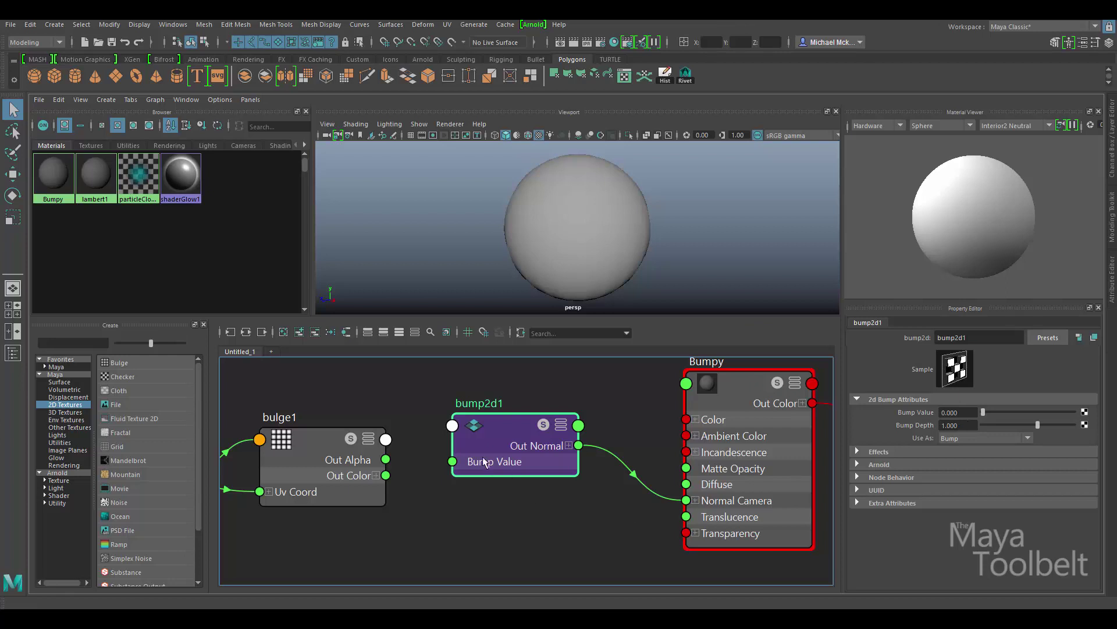
- Compare the components inside bump2d1's Out Normal and bulge1's Out Color, leaving both collapsed
left_click(568, 446)
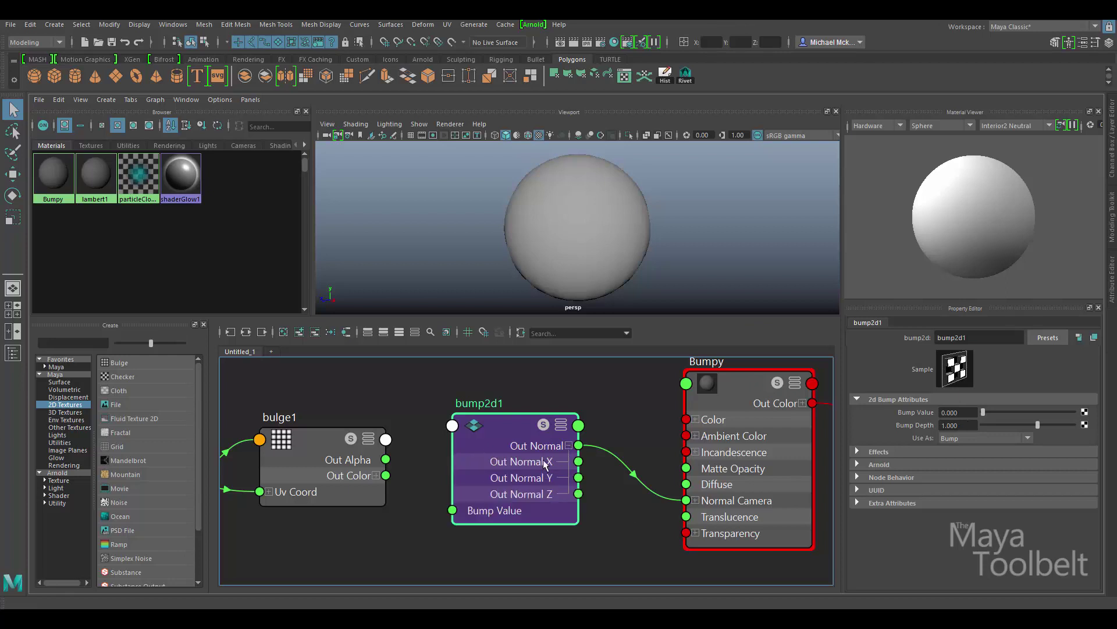
left_click(569, 446)
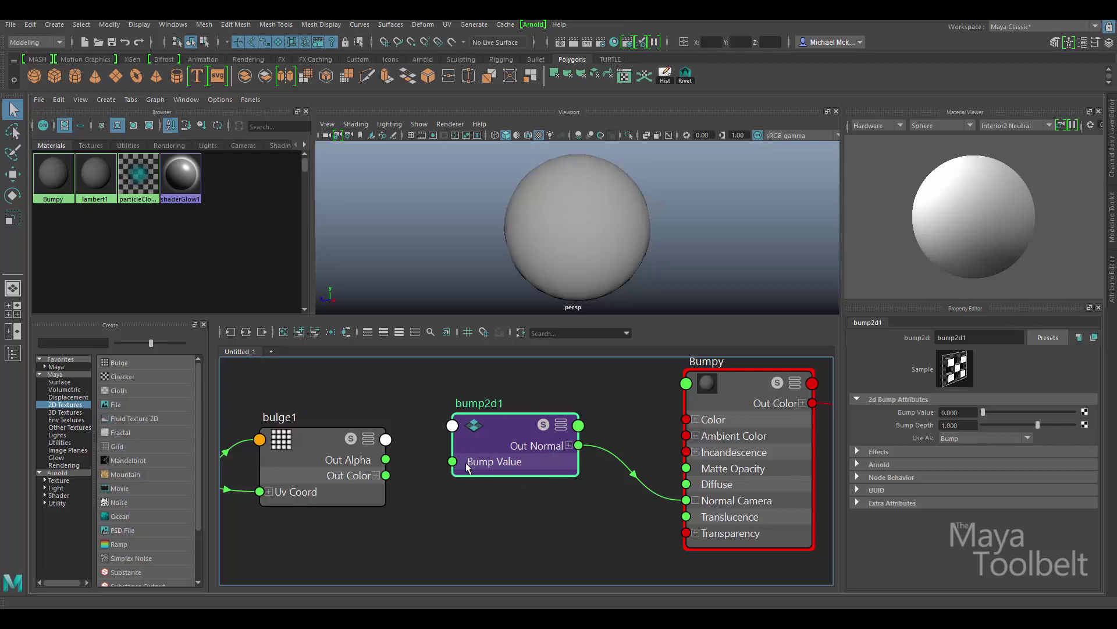
left_click(569, 445)
left_click(569, 445)
left_click(377, 476)
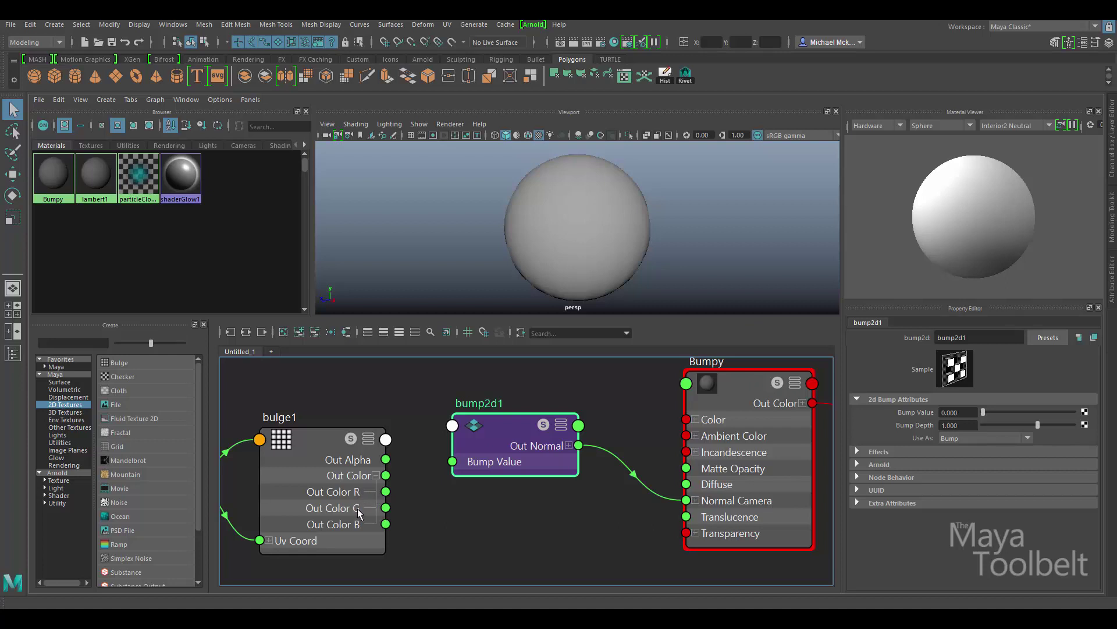
left_click(376, 476)
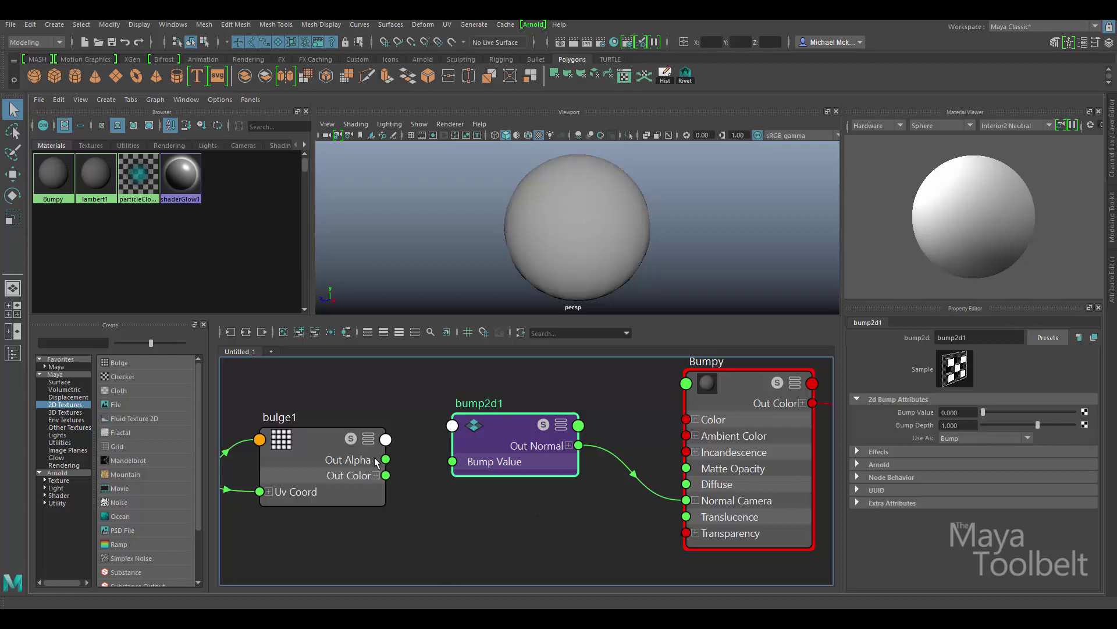
- Try bulge1's Out Color on bump2d1's Bump Value again, and reconnect Out Alpha to Bump Value instead
left_click_drag(386, 475, 452, 461)
left_click(375, 475)
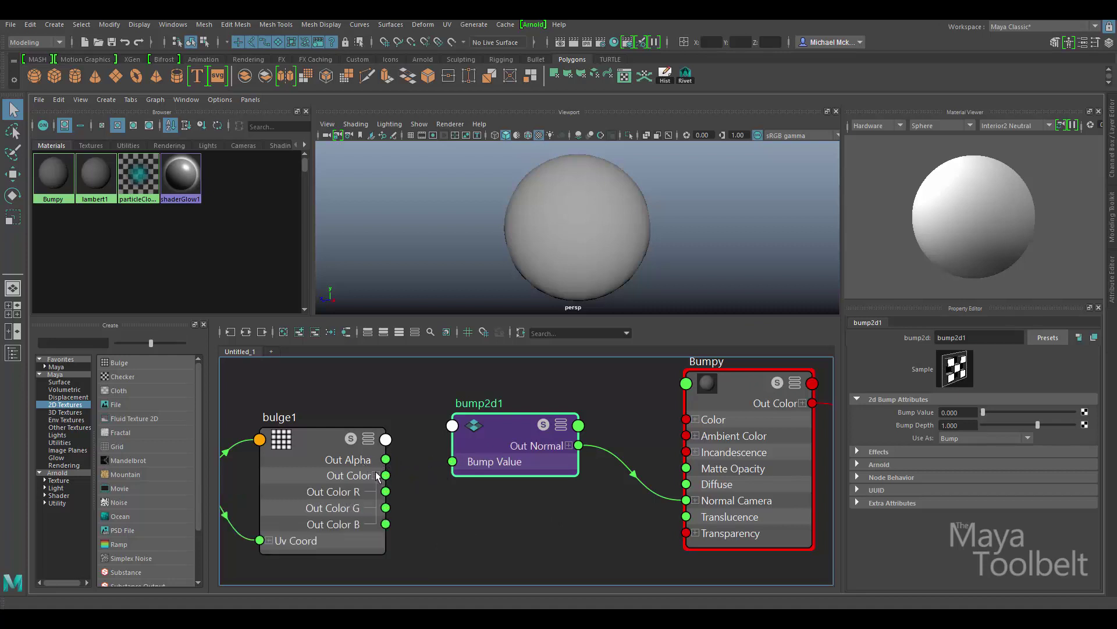
left_click(376, 475)
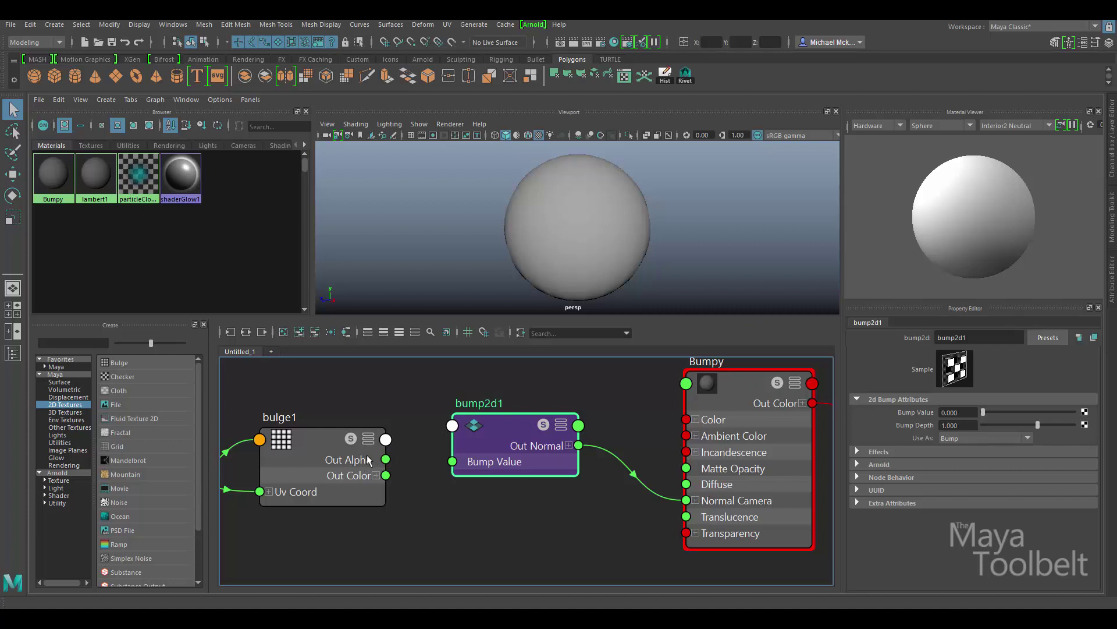
left_click_drag(394, 459, 452, 461)
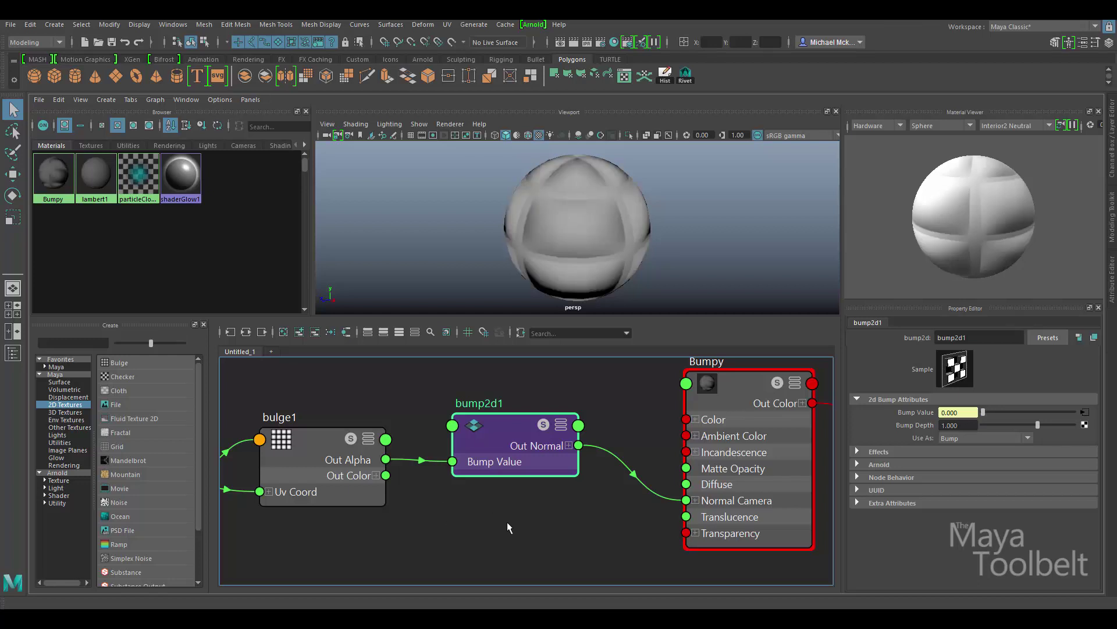
- Review the connected nodes from bulge1 through bump2d1 to Bumpy, nudging each slightly and checking Out Normal's components
mouse_move(351, 442)
left_mouse_down()
mouse_move(331, 435)
mouse_move(351, 435)
left_mouse_up()
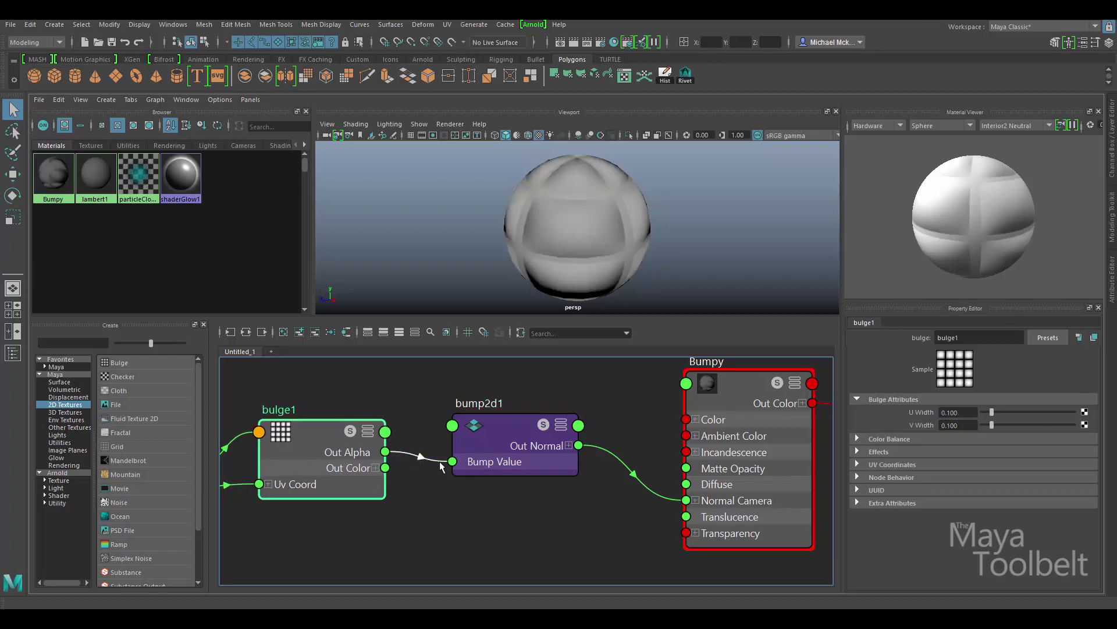
left_click_drag(494, 435, 491, 430)
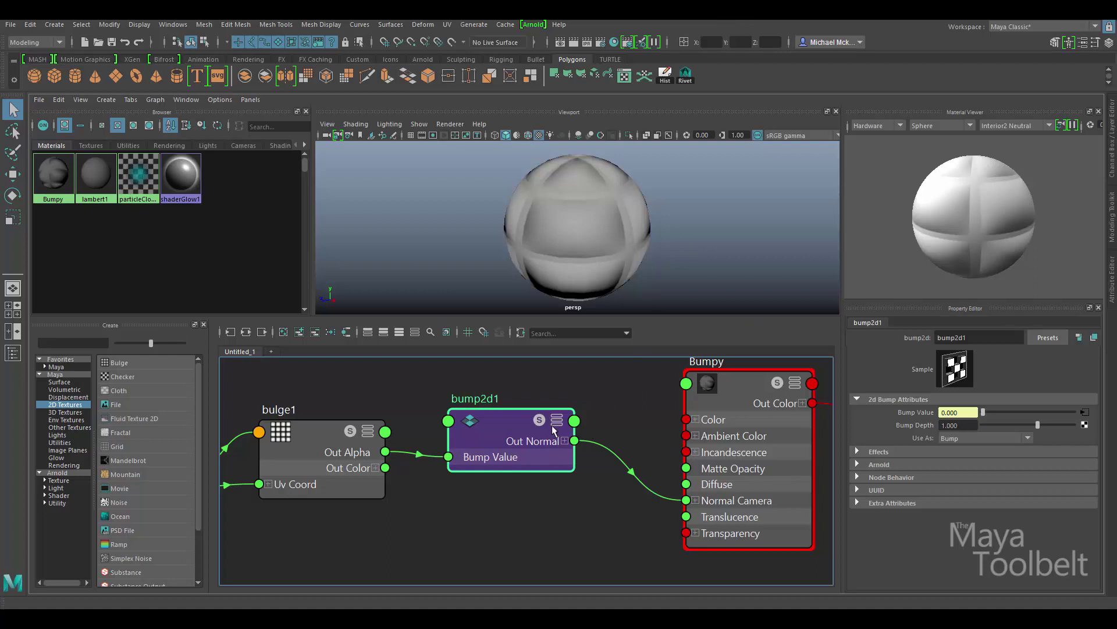
left_click(565, 441)
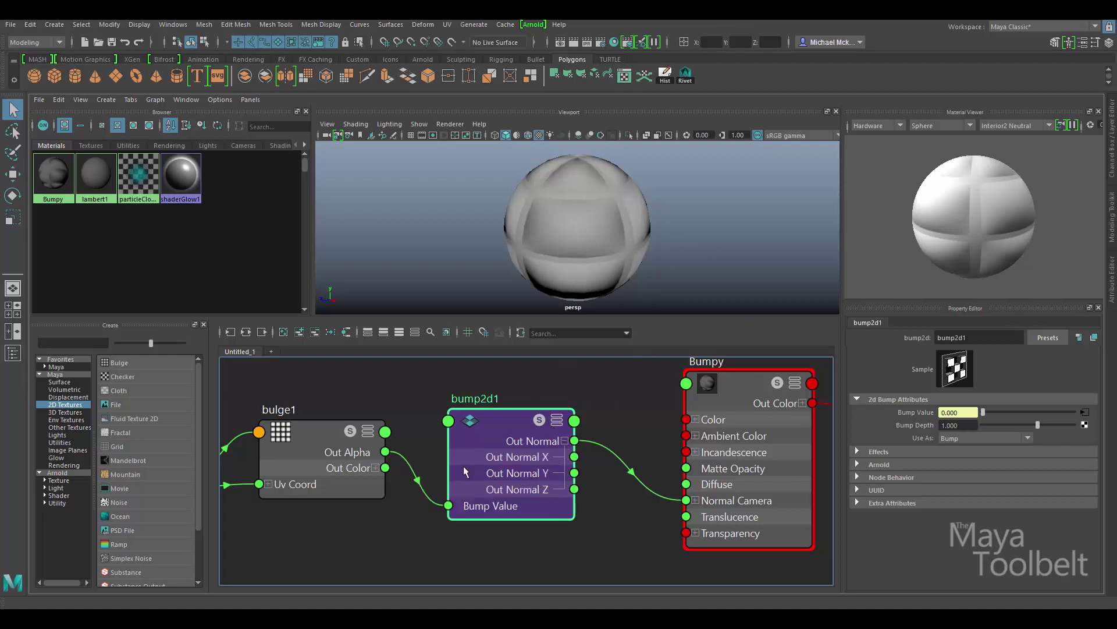
left_click(564, 441)
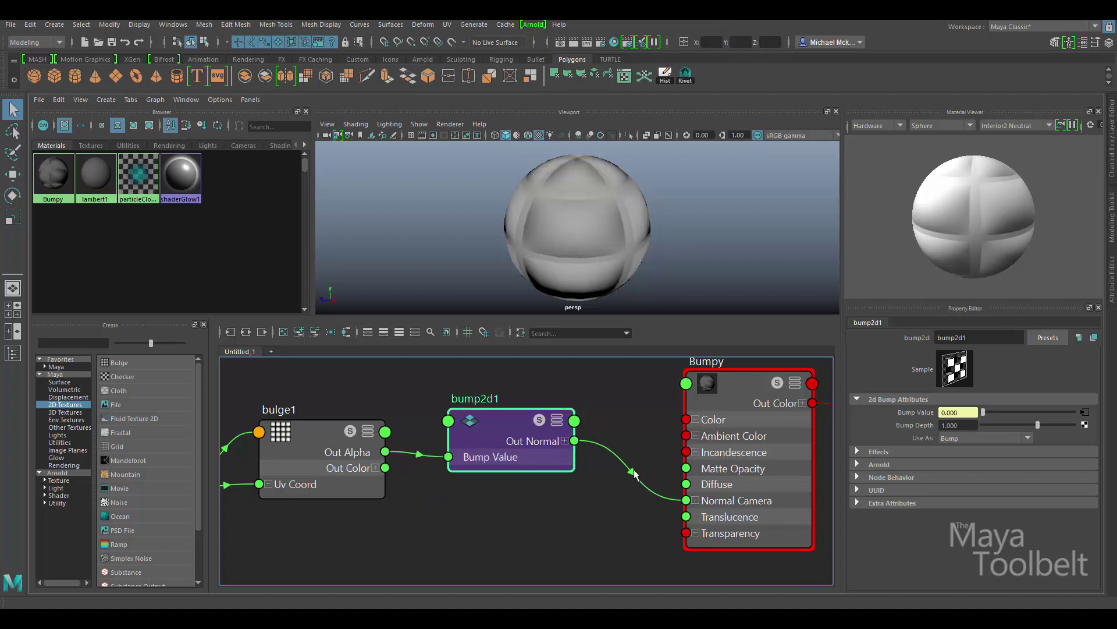
left_click_drag(714, 502, 704, 507)
left_click_drag(724, 407, 726, 402)
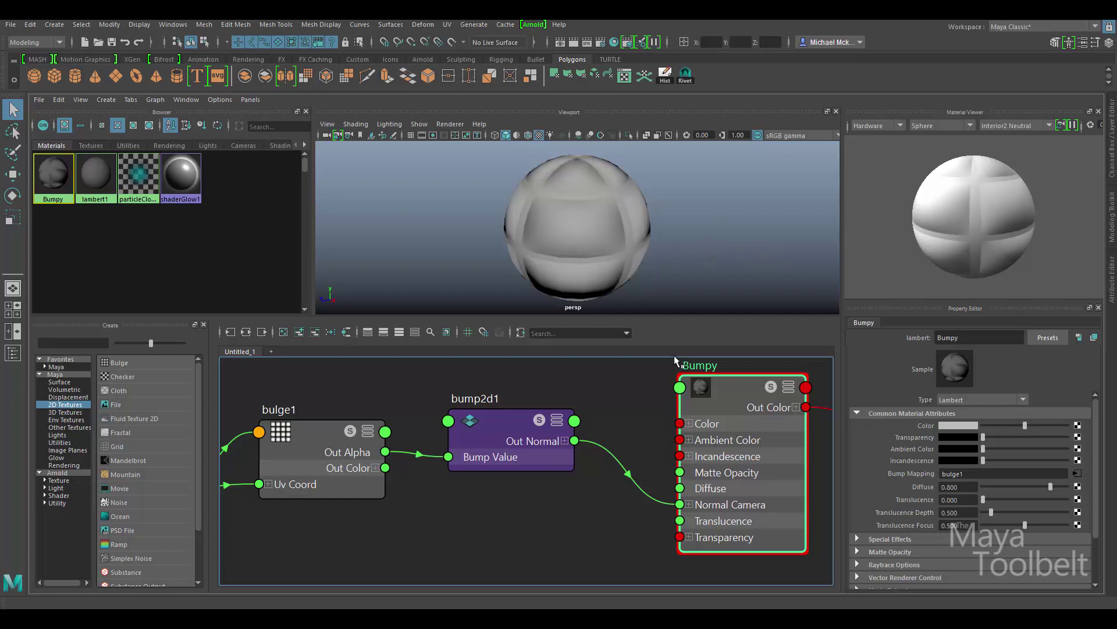
- Follow bump2d1's Bump Value input to bulge1's attributes and move bulge1 slightly up in the graph
left_click_drag(514, 431, 524, 427)
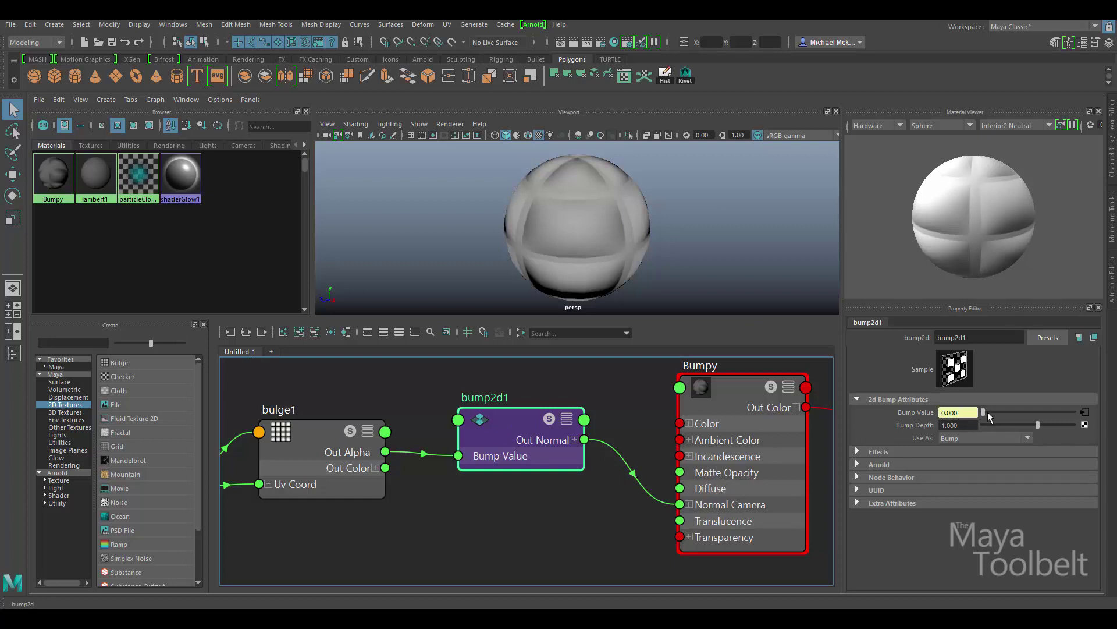
left_click(1085, 411)
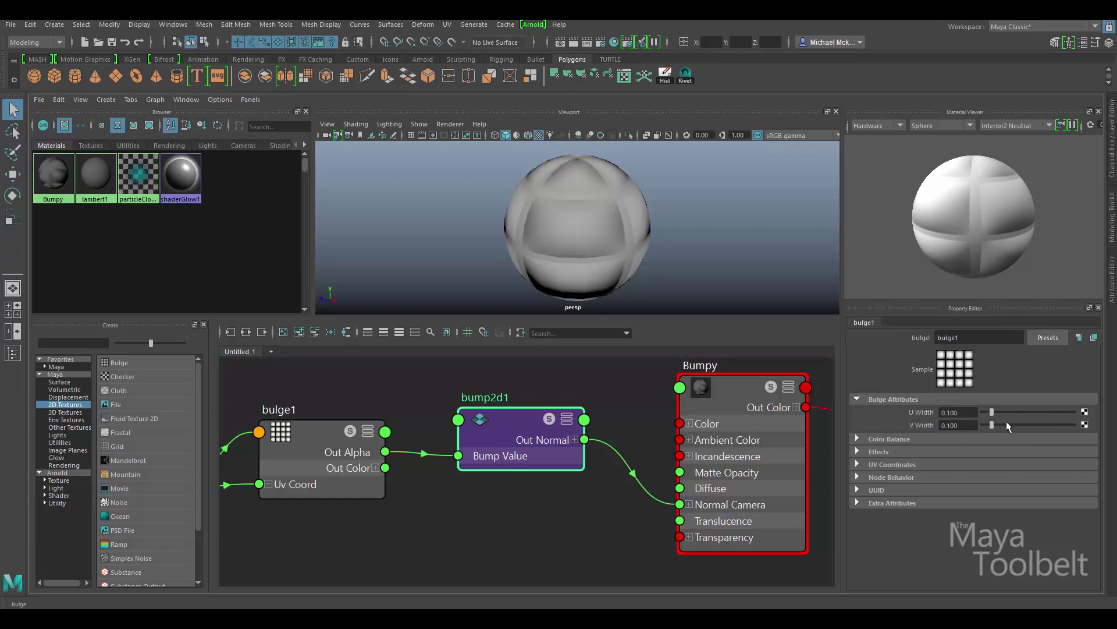
left_click(477, 433)
mouse_move(328, 430)
left_mouse_down()
mouse_move(329, 392)
mouse_move(311, 424)
mouse_move(323, 409)
left_mouse_up()
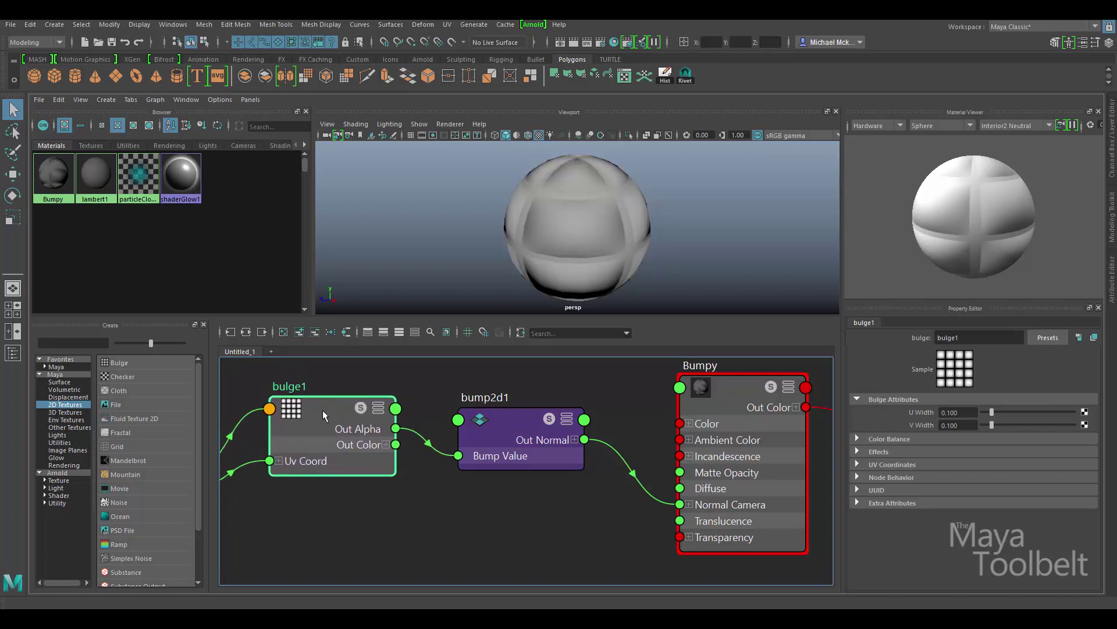
- Set bump2d1's Bump Depth to 0.2 and inspect the flatter bumps on the sphere up close
left_click(500, 425)
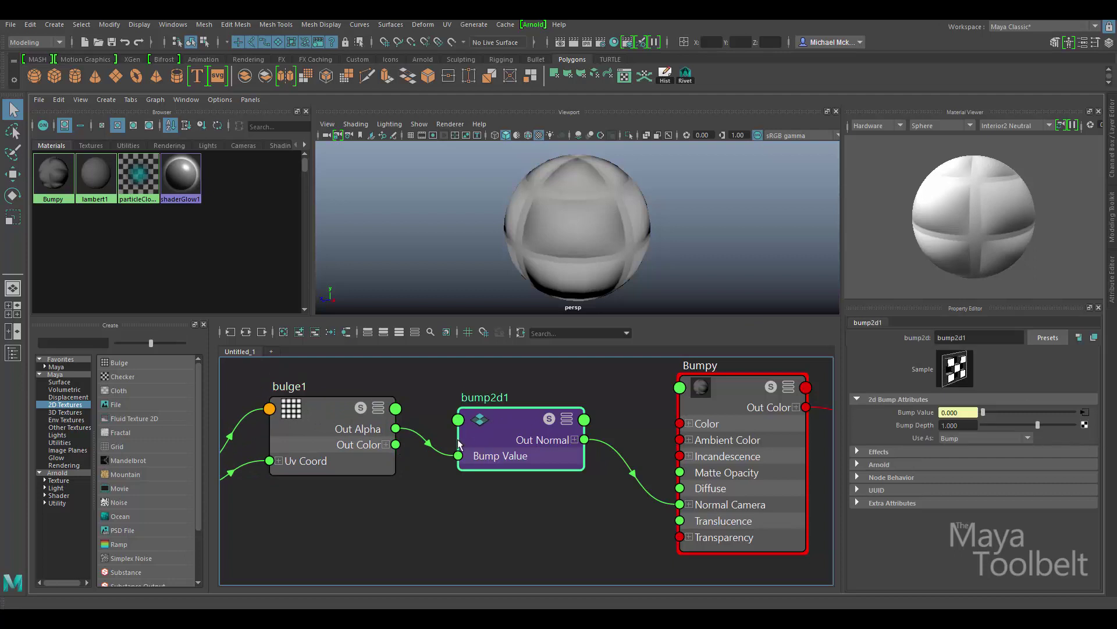
left_click_drag(501, 427, 496, 421)
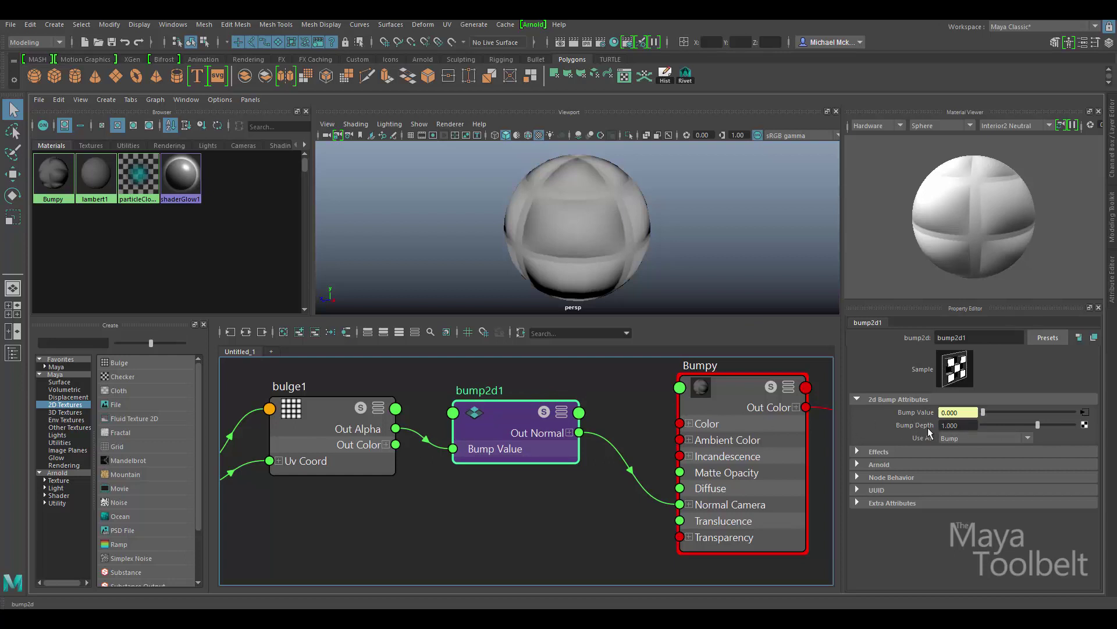
left_click(959, 425)
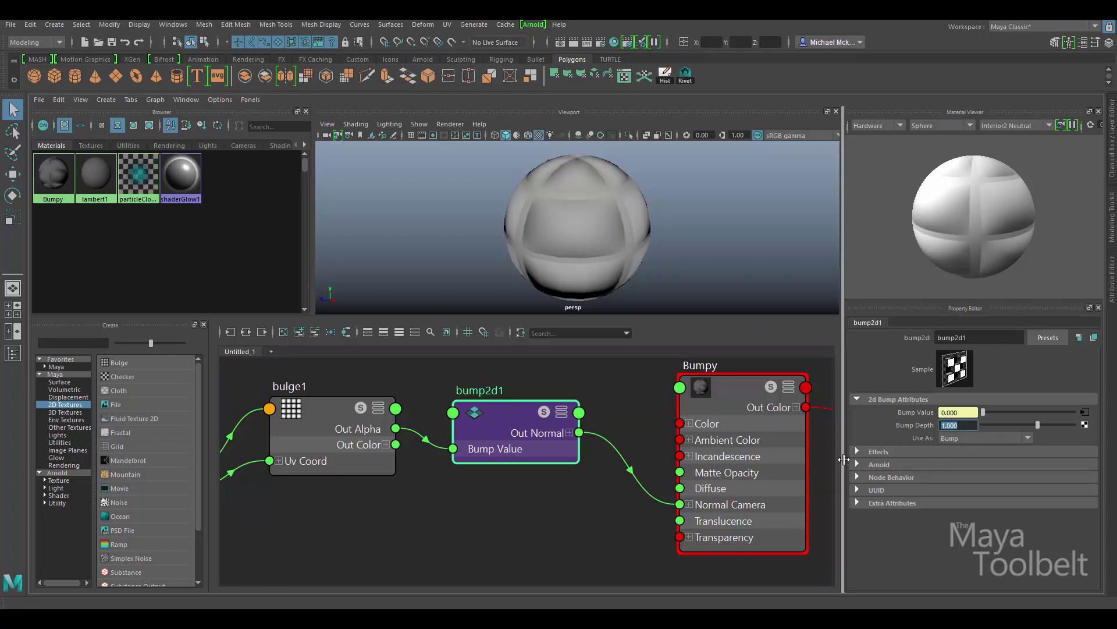
type("0.2")
key("Return")
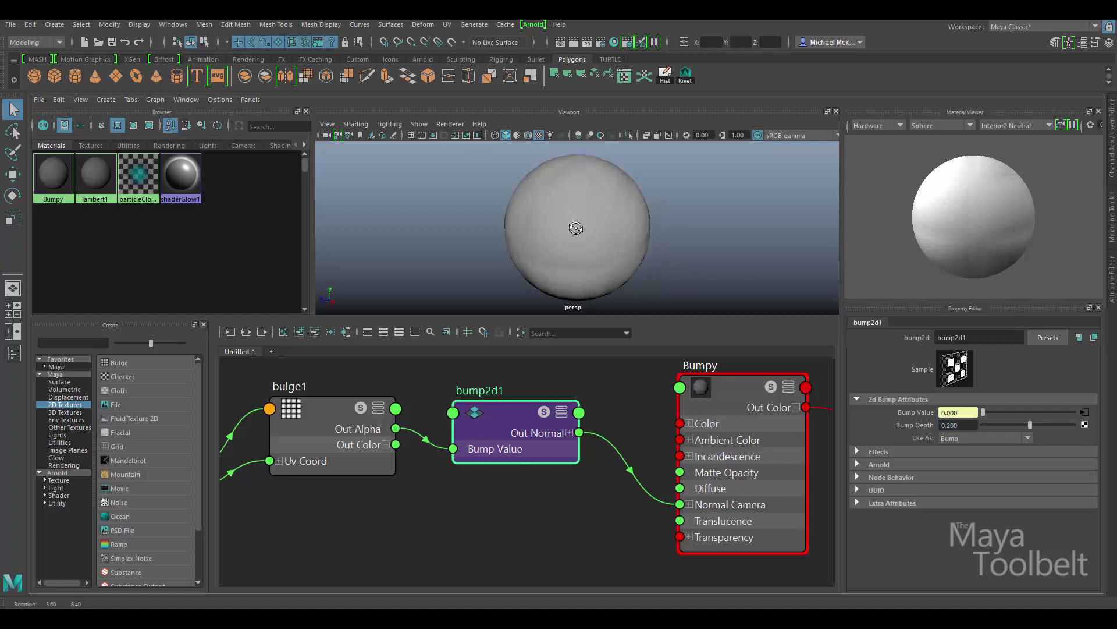
right_click_drag(611, 208, 652, 224, "alt")
mouse_move(652, 225)
left_mouse_down("alt")
mouse_move(644, 252)
mouse_move(492, 255)
mouse_move(649, 213)
mouse_move(728, 220)
mouse_move(631, 227)
left_mouse_up("alt")
- Set bump2d1's Bump Depth to 1.5 and inspect the sphere from another angle
left_click_drag(942, 426, 962, 425)
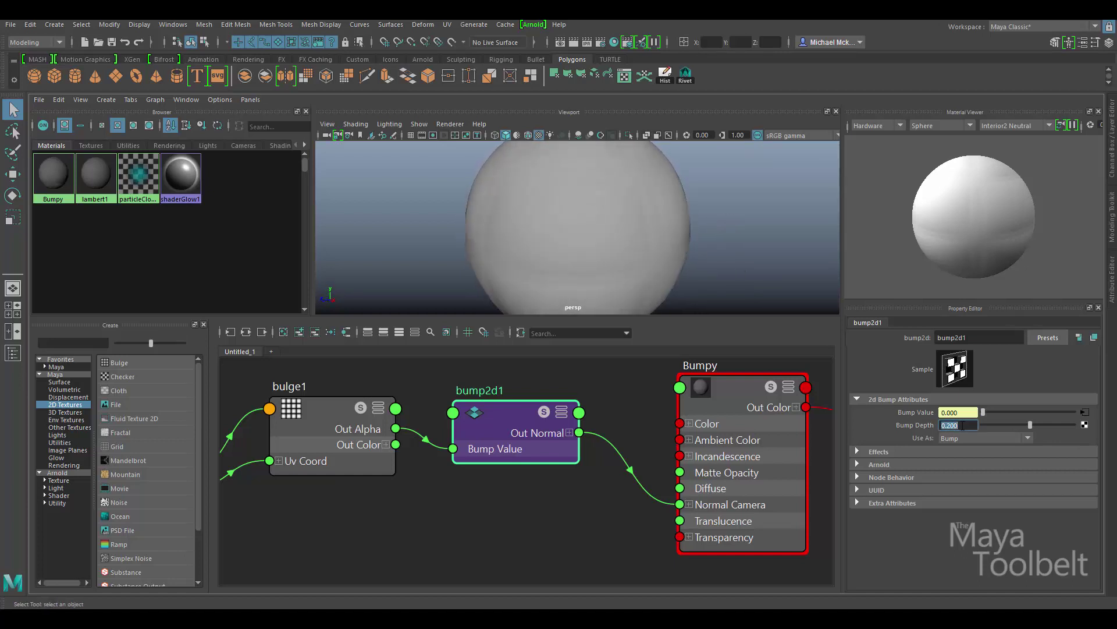
type("1.5")
key("Return")
scroll(682, 195, "down", 3)
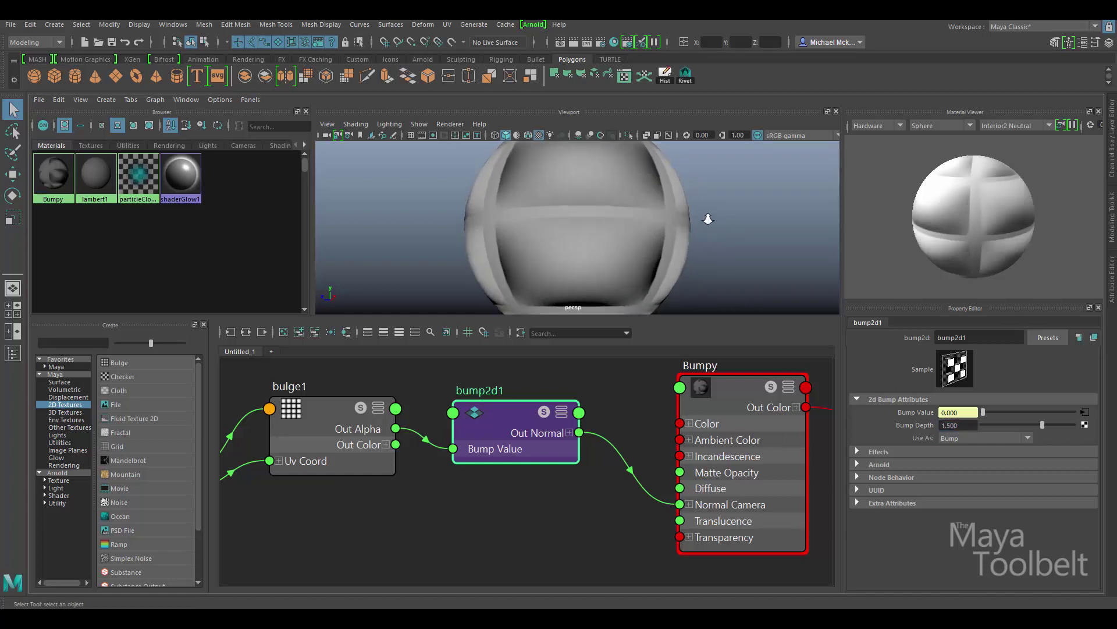
mouse_move(646, 233)
left_mouse_down("alt")
mouse_move(612, 269)
mouse_move(617, 256)
mouse_move(594, 233)
mouse_move(668, 201)
mouse_move(640, 215)
mouse_move(585, 210)
mouse_move(646, 232)
left_mouse_up("alt")
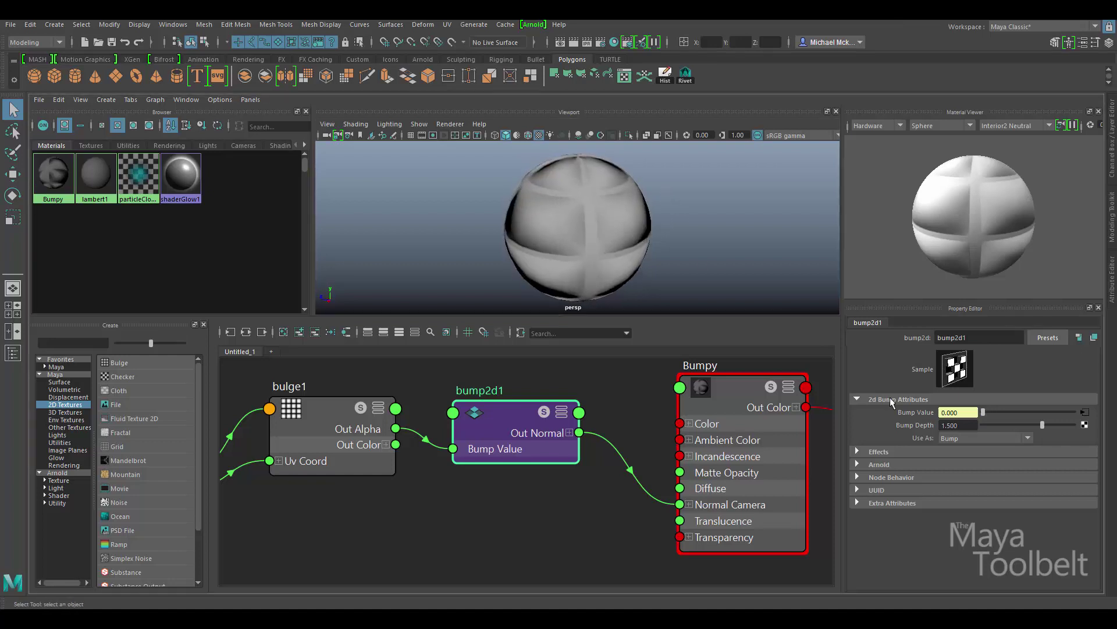
- Reset bump2d1's Bump Depth to 1 and gradually lower it to 0.540
double_click(958, 425)
type("1")
key("Return")
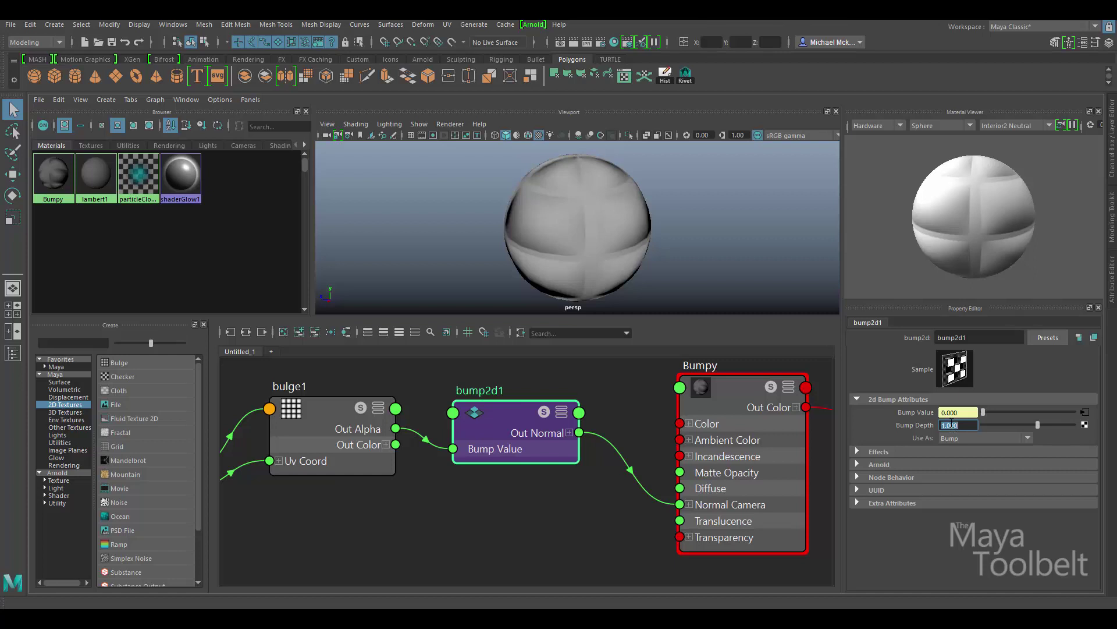
left_click(957, 425)
mouse_move(957, 425)
left_mouse_down("ctrl")
mouse_move(982, 427)
mouse_move(904, 432)
mouse_move(943, 436)
mouse_move(933, 436)
left_mouse_up("ctrl")
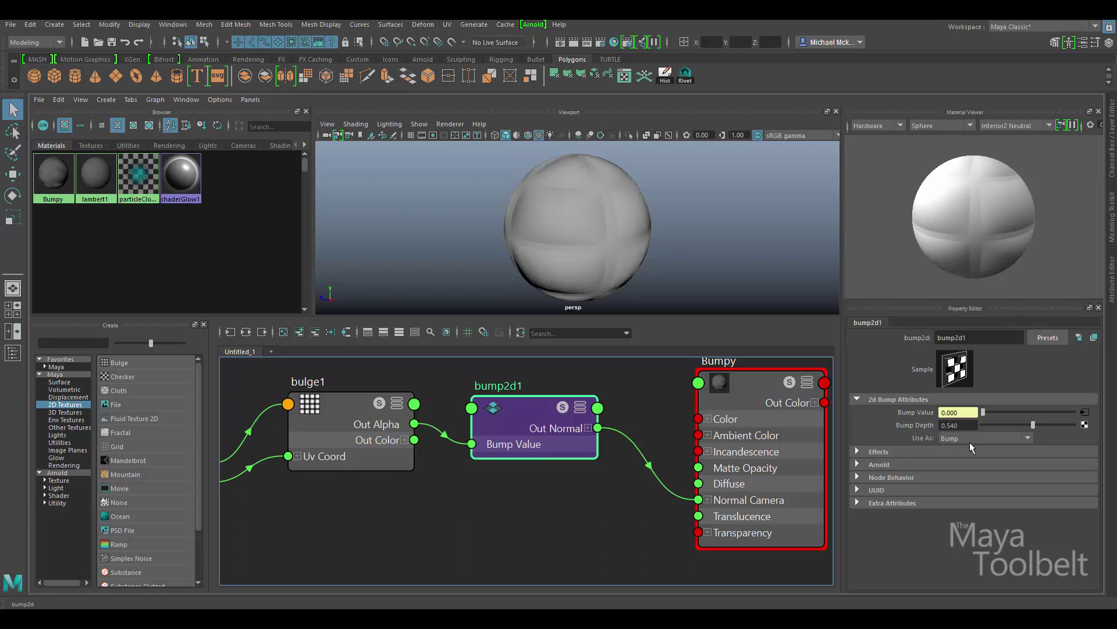
- Review bump2d1's Use As options against bulge1's Out Alpha connection and set Use As to Tangent Space Normals
left_click(1024, 437)
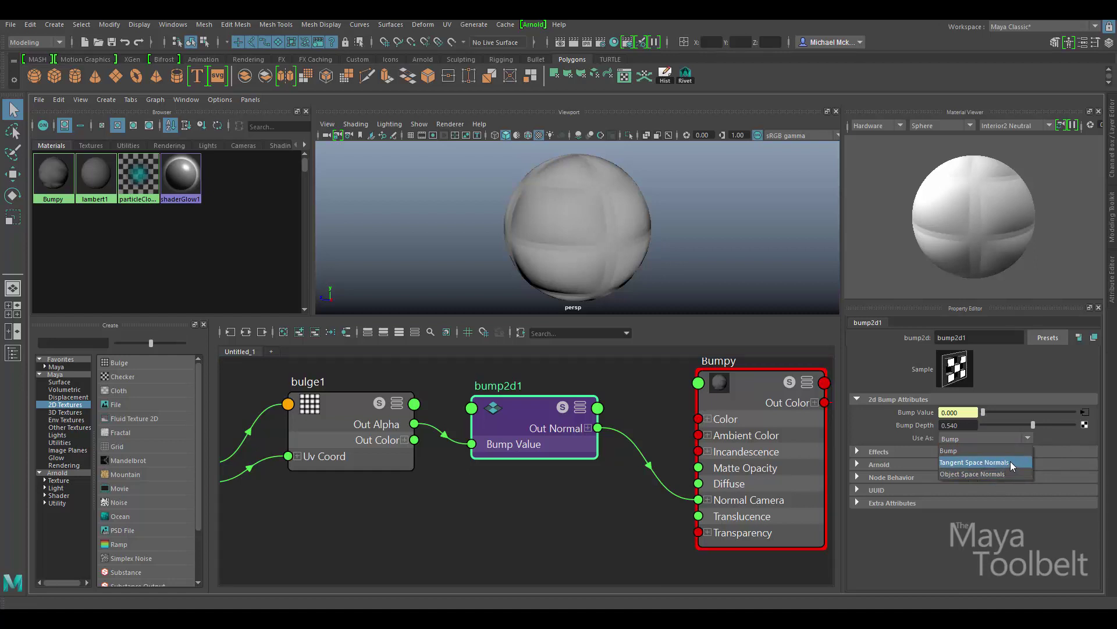
left_click(368, 424)
mouse_move(369, 425)
left_mouse_down()
mouse_move(333, 423)
mouse_move(360, 431)
left_mouse_up()
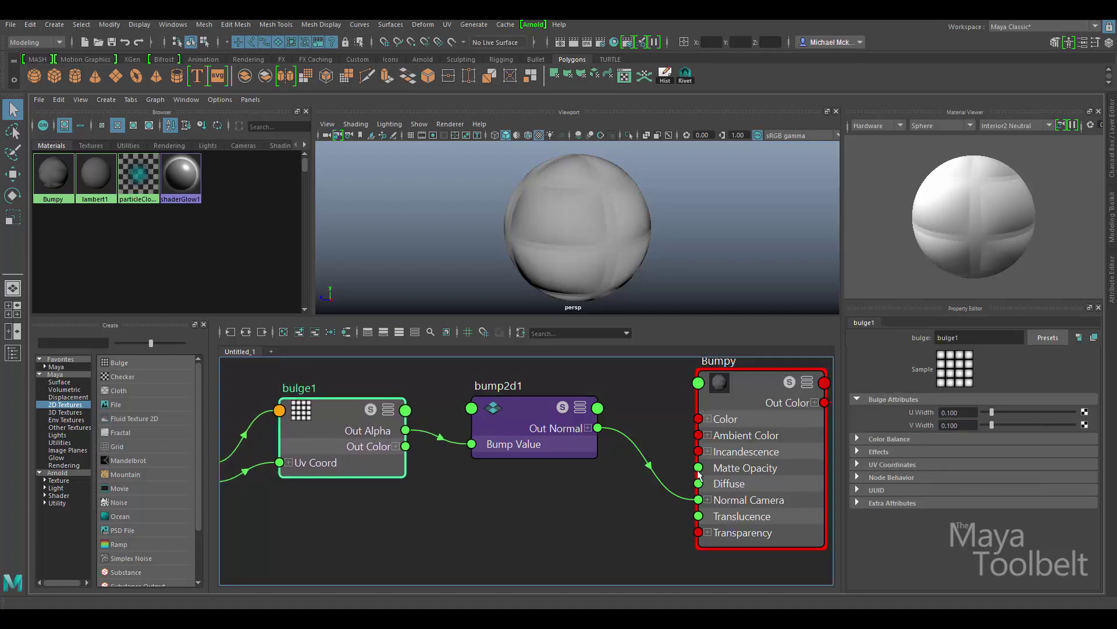
left_click(540, 410)
left_click(998, 437)
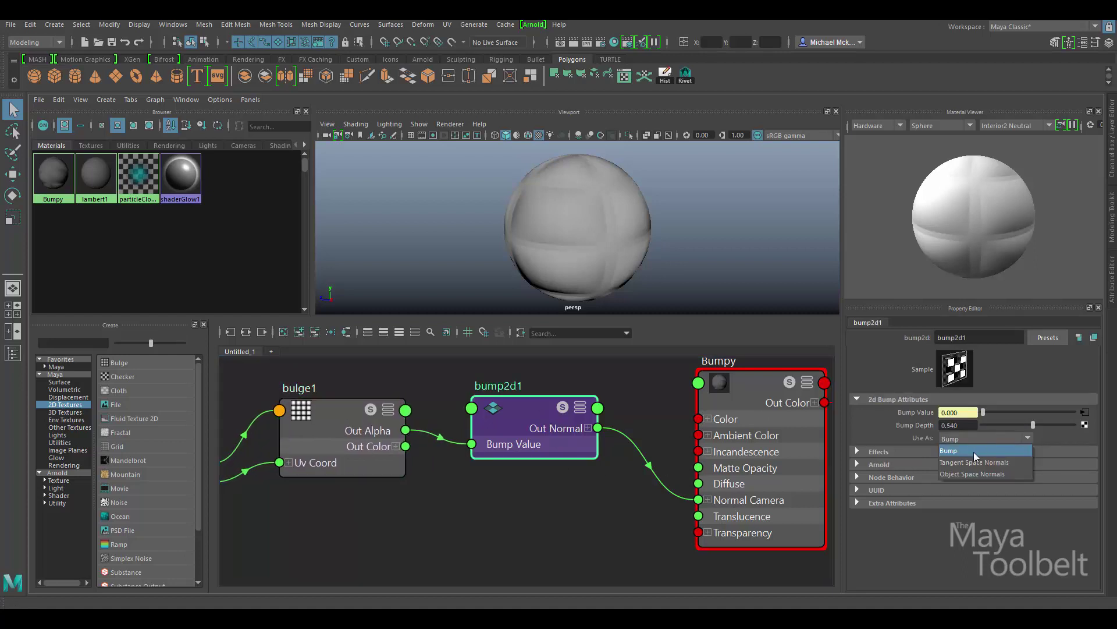
left_click(976, 461)
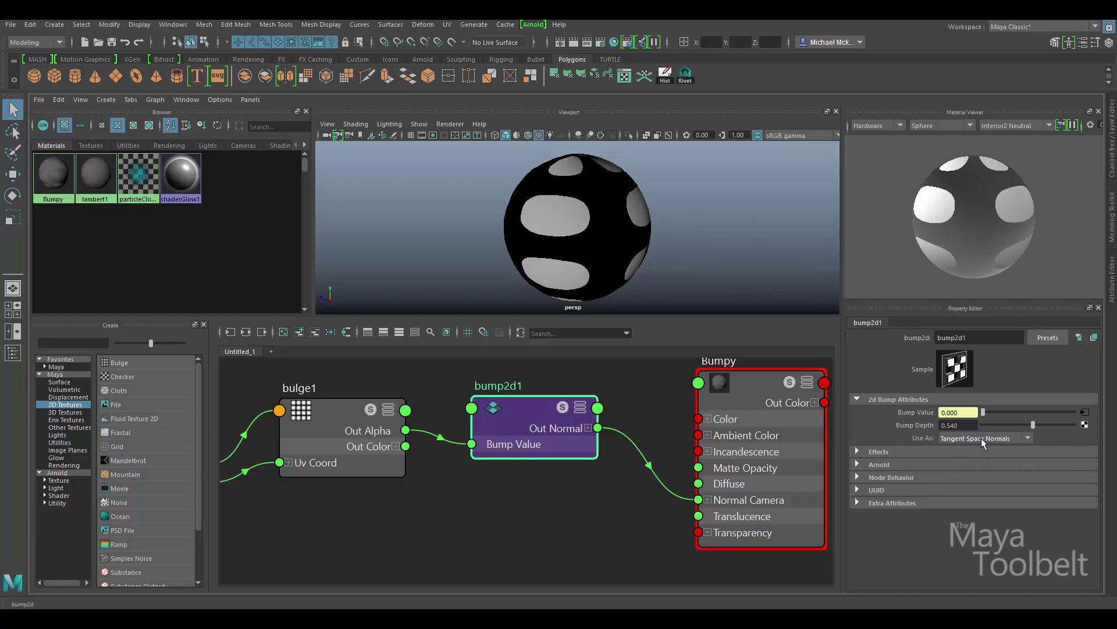
- Delete the bulge1 and place2dTexture1 nodes from the graph
left_click_drag(344, 416, 352, 415)
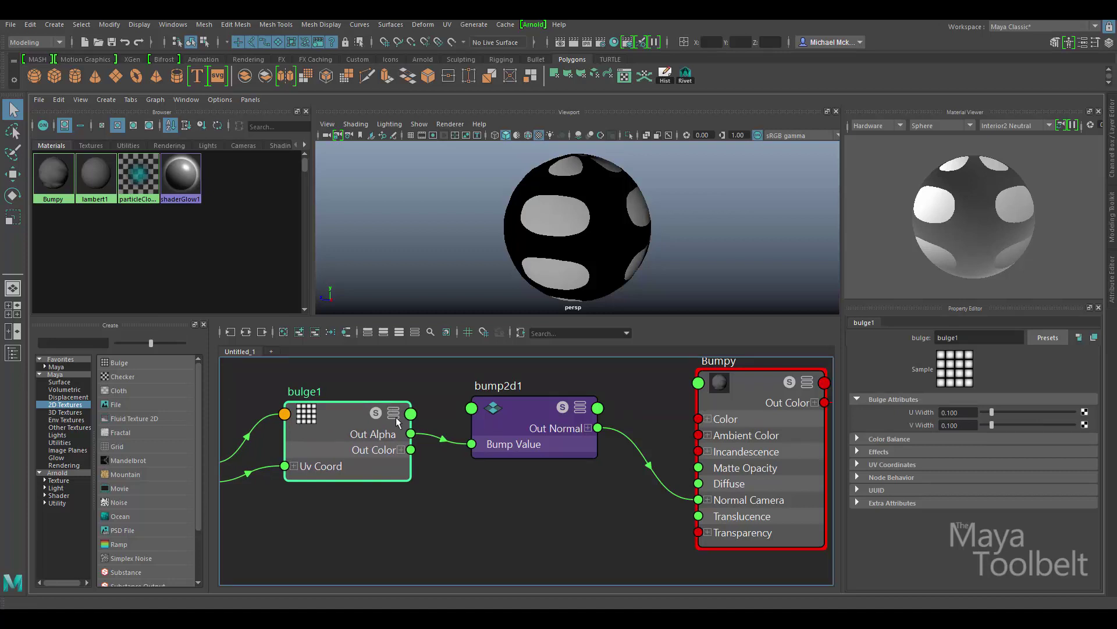
key("a")
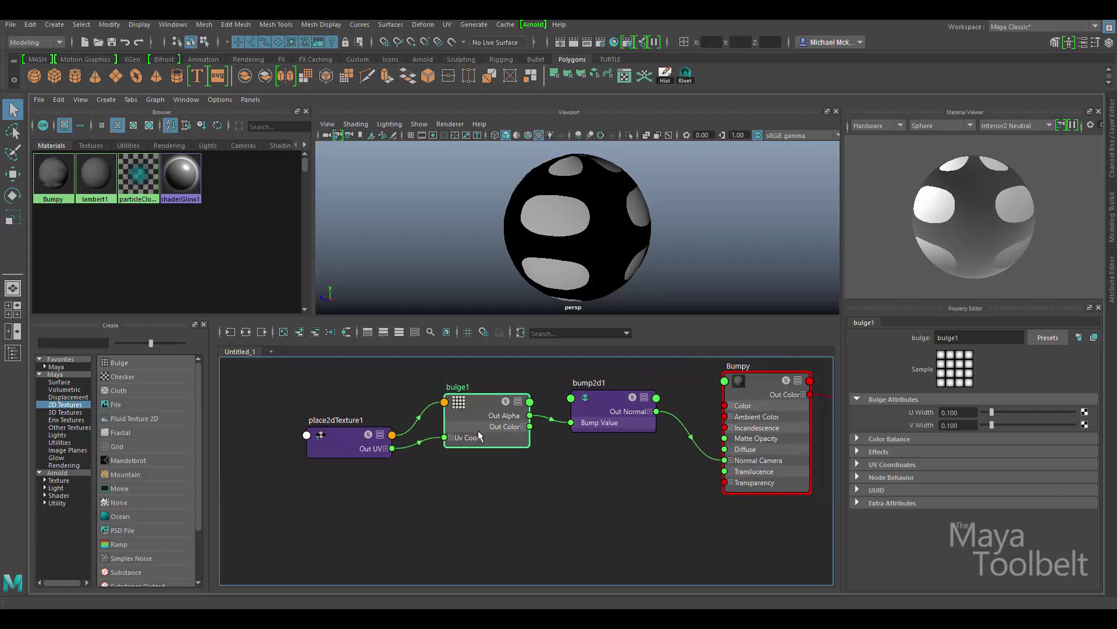
left_click_drag(384, 450, 314, 482)
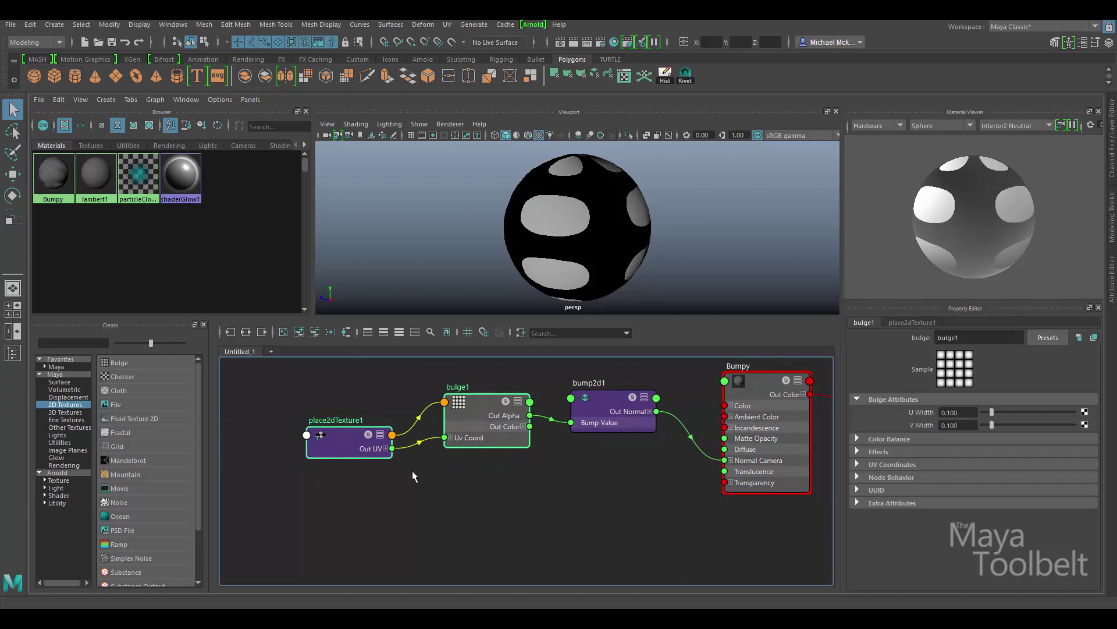
key("Delete")
left_click(511, 451)
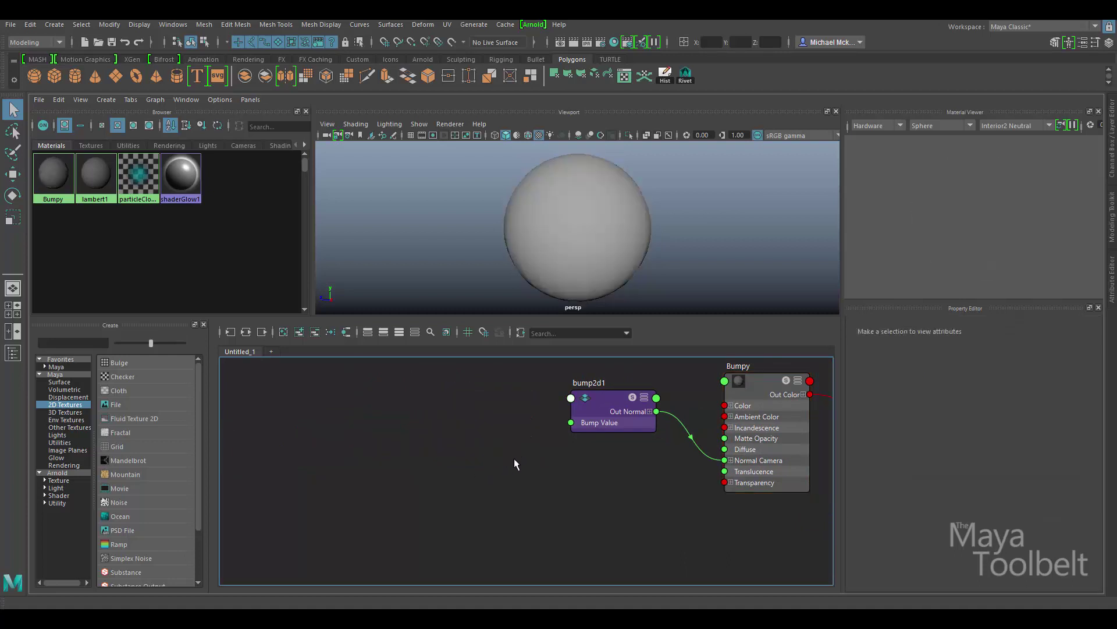
- Create a File texture node, arrange it and its place2dTexture node before bump2d1, and load Cerberus_N.tga as its image
middle_click_drag(555, 469, 468, 487, "alt")
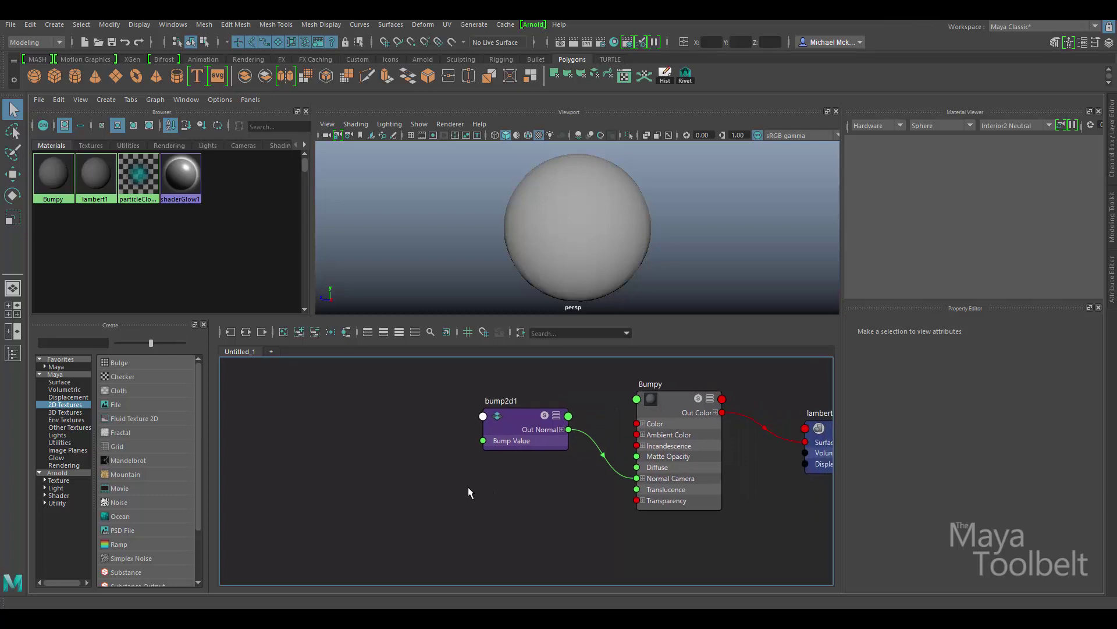
left_click(125, 404)
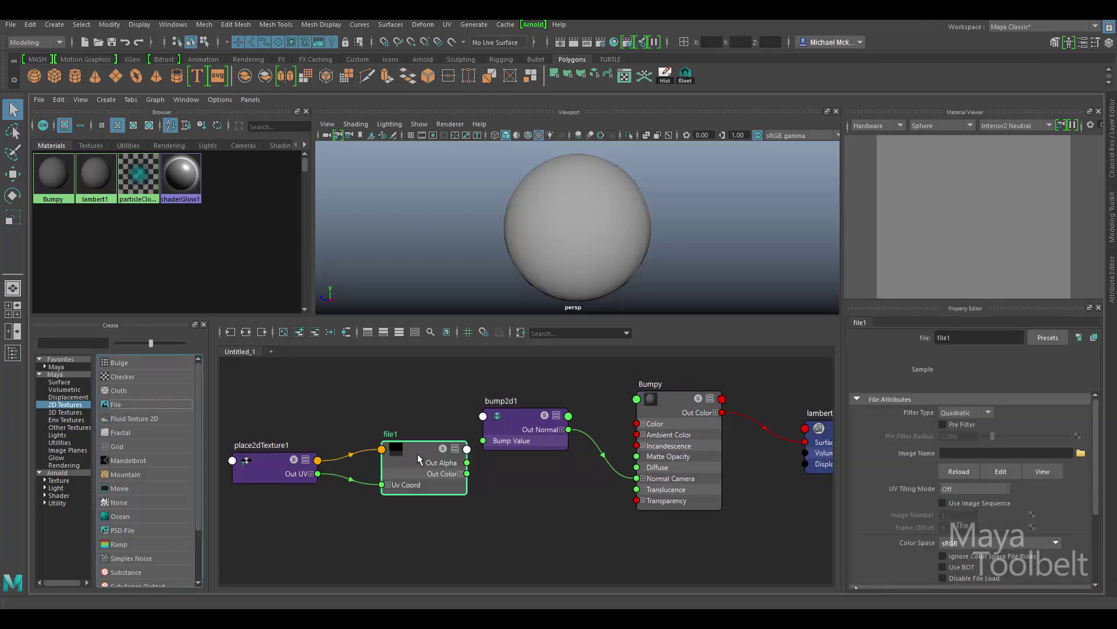
left_click_drag(417, 453, 386, 441)
left_click_drag(268, 468, 262, 446)
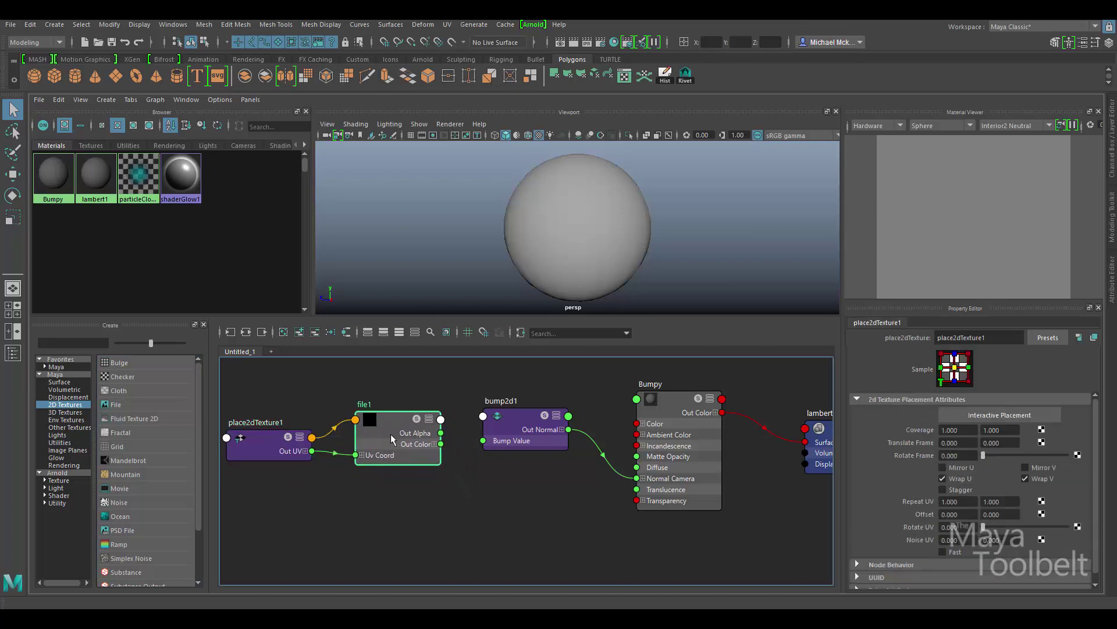
left_click_drag(390, 435, 383, 427)
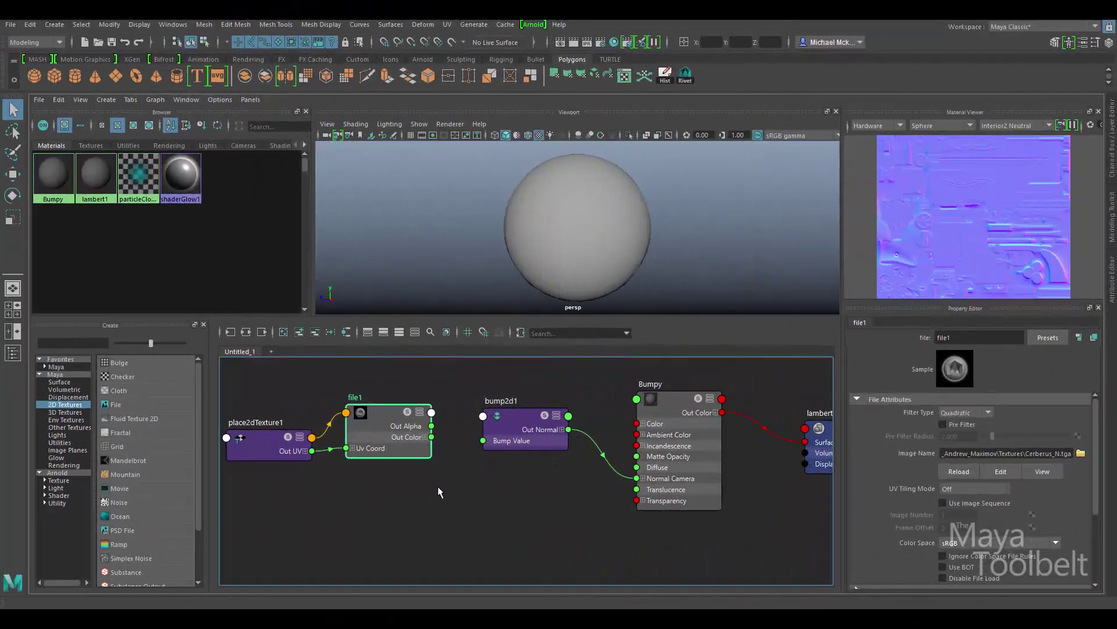
- Preview the file1 texture by soloing it briefly and turning solo off again
middle_click_drag(438, 487, 565, 524)
scroll(473, 495, "up", 5)
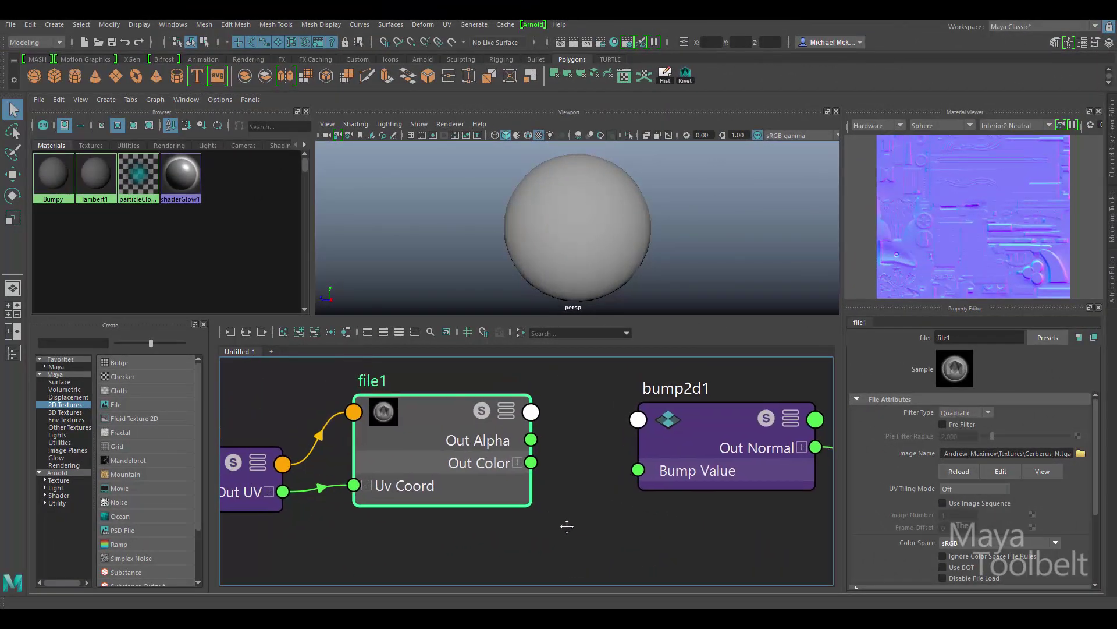
left_click(490, 405)
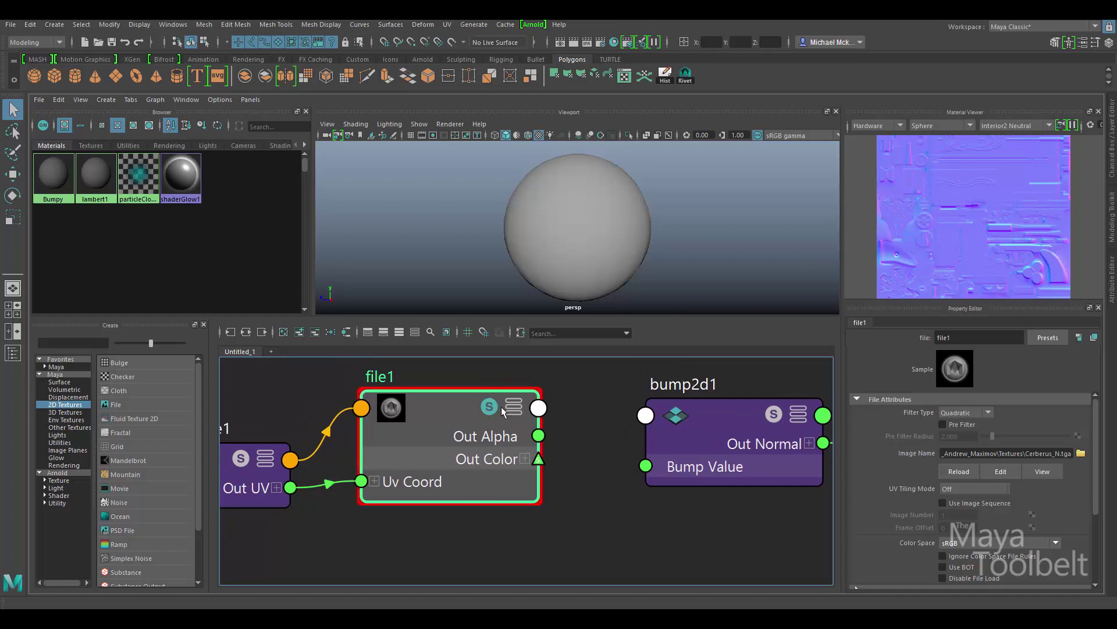
left_click(489, 407)
- Connect file1's Out Color to Bumpy's Color and inspect the normal map on the sphere
middle_click_drag(666, 435, 489, 424)
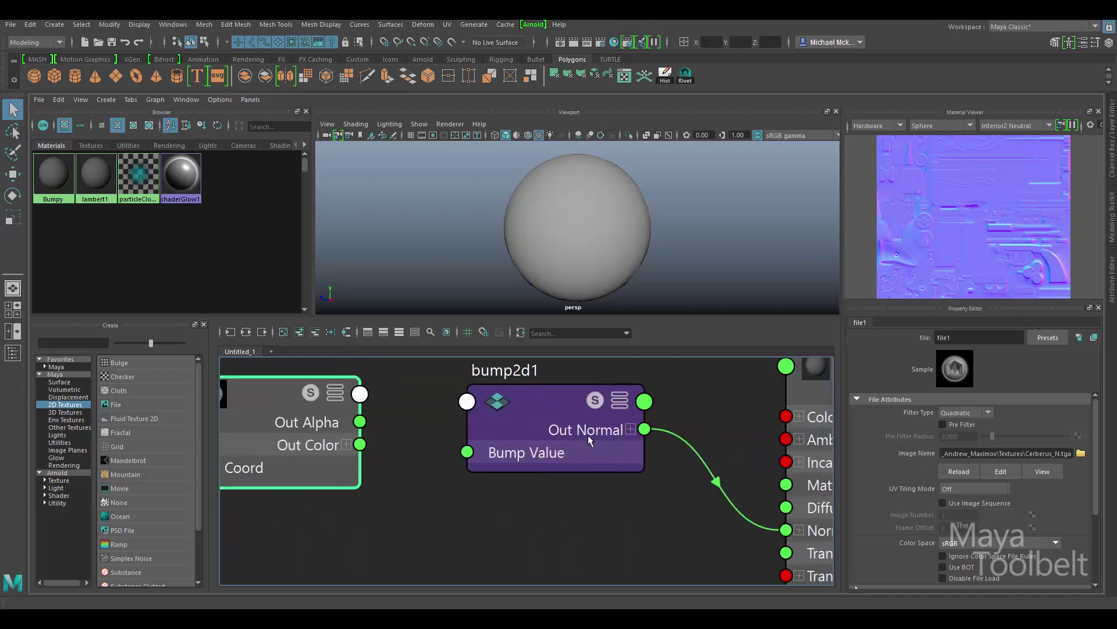
scroll(588, 434, "down", 3)
middle_click_drag(557, 449, 515, 451)
scroll(515, 451, "up", 2)
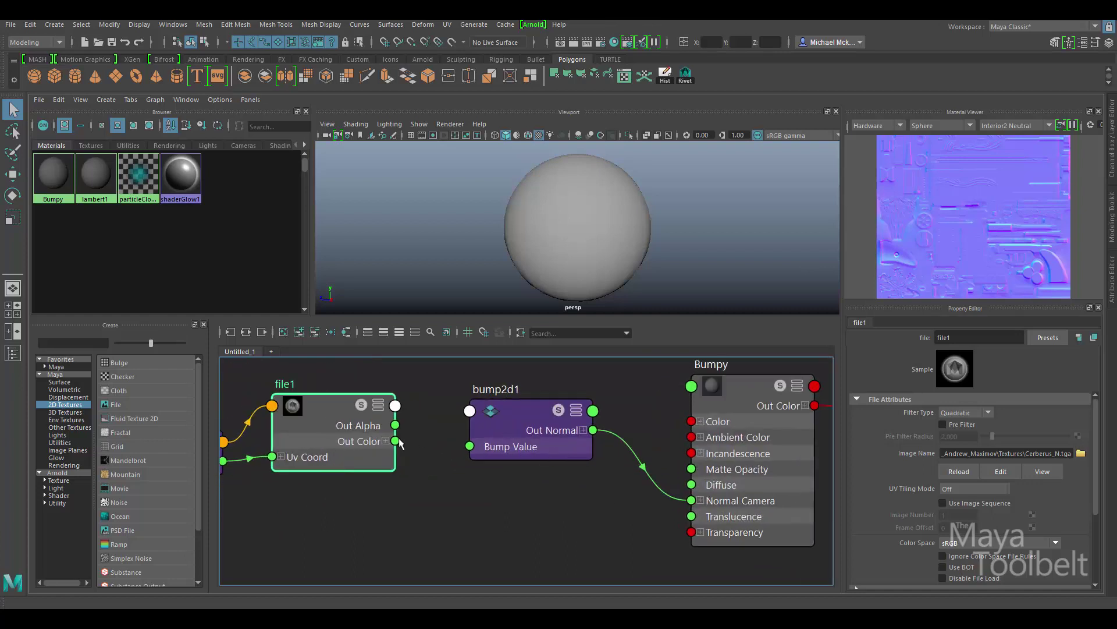
left_click_drag(395, 440, 692, 421)
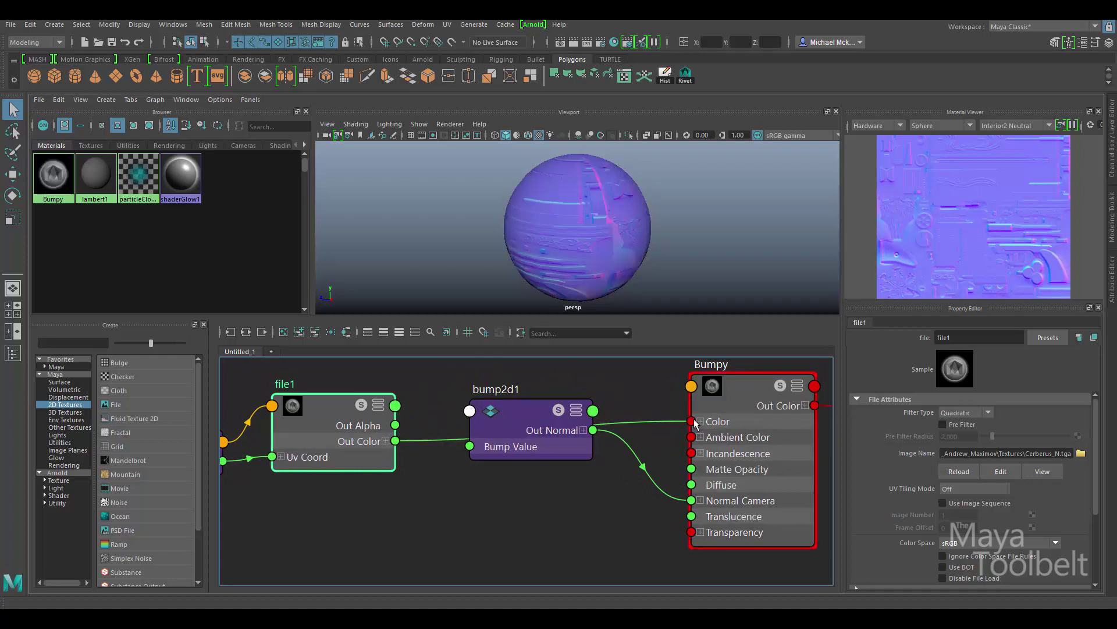
left_click_drag(607, 242, 679, 231, "alt")
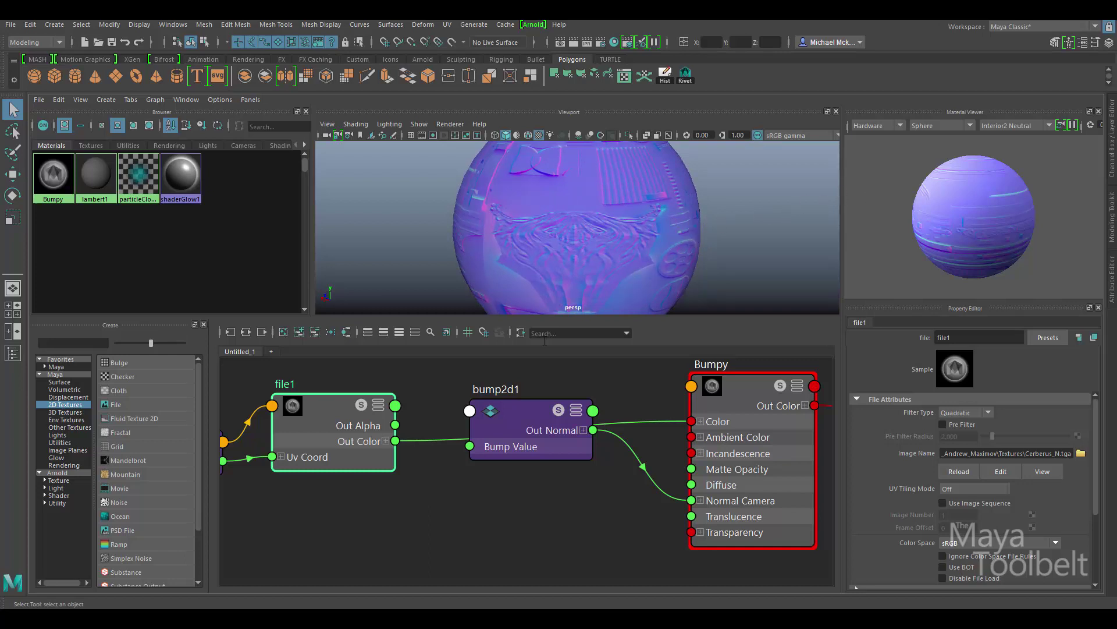
- Solo file1 and temporarily enlarge the Material Viewer to examine the whole normal map, restoring the panel sizes at the end
left_click(362, 406)
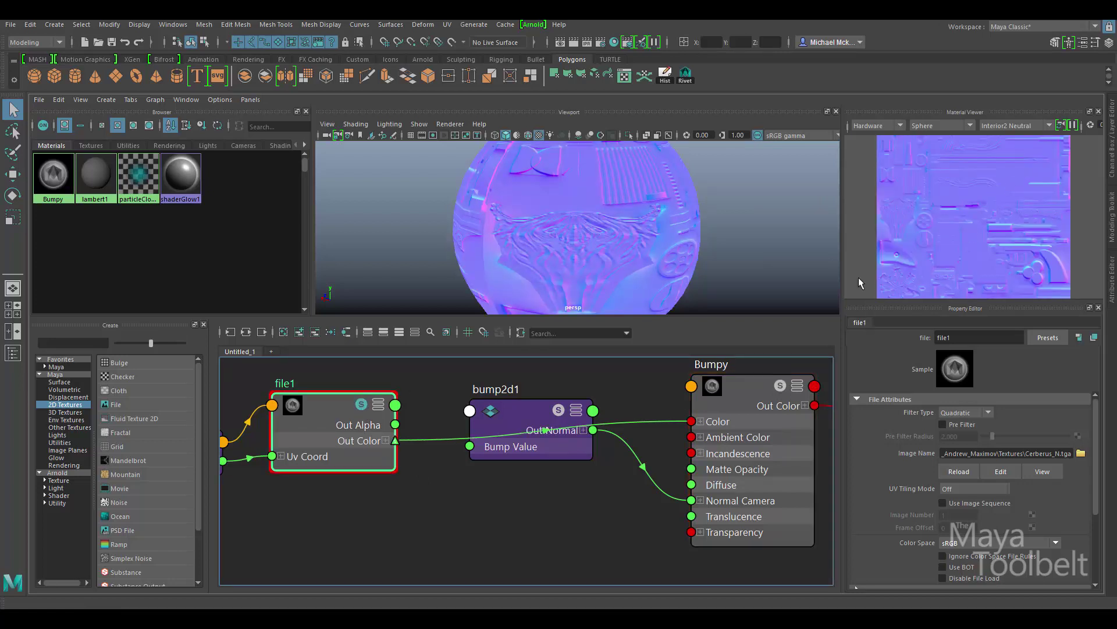
left_click_drag(842, 274, 628, 300)
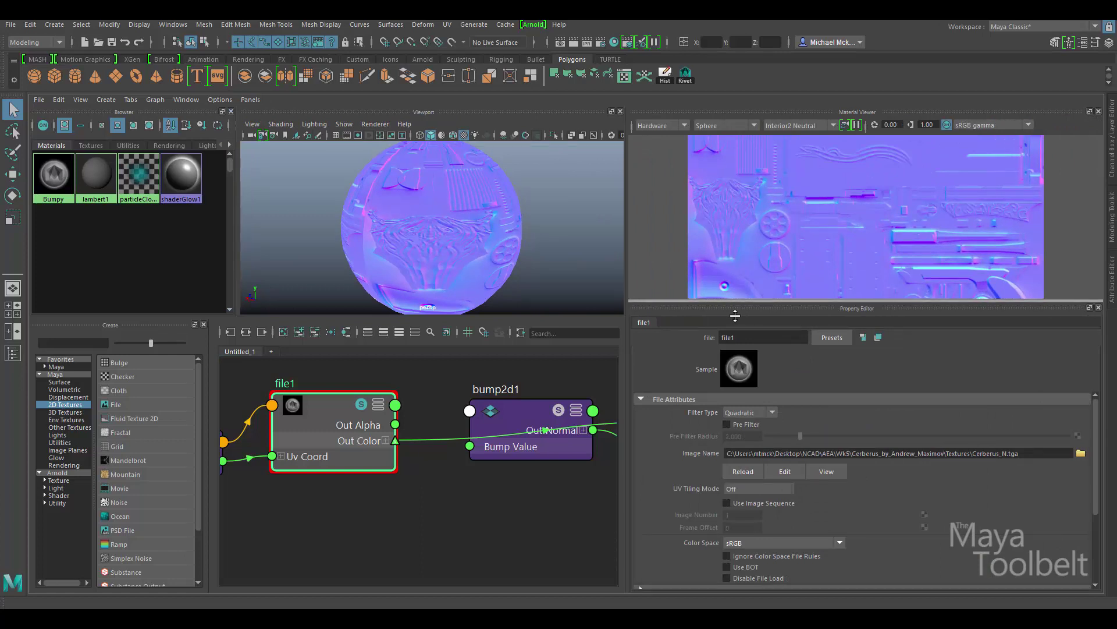
left_click_drag(736, 309, 725, 505)
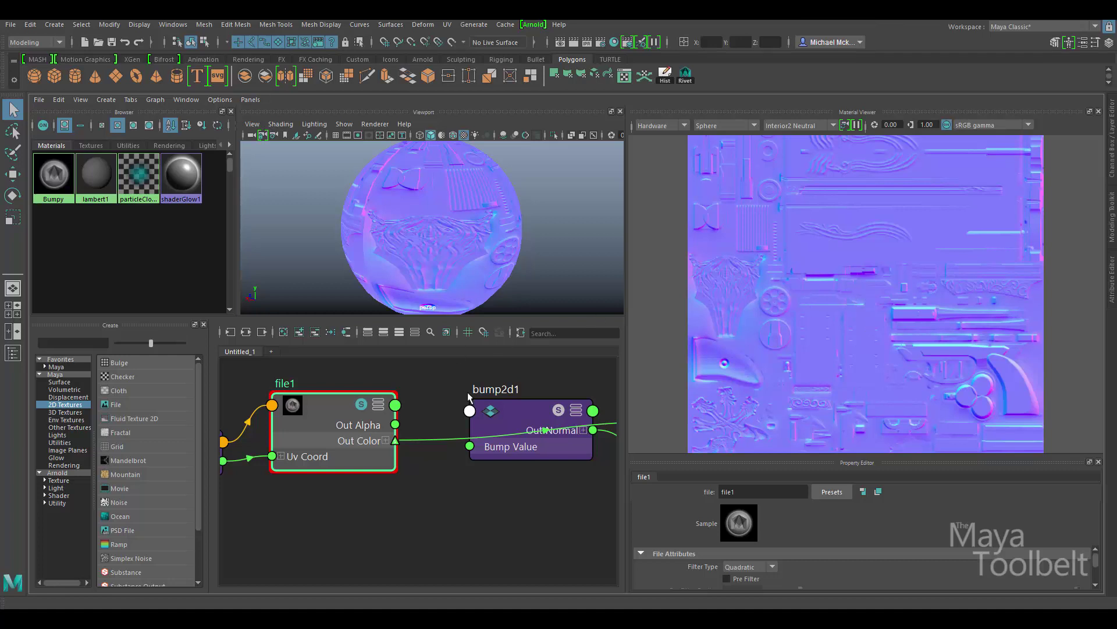
middle_click_drag(493, 389, 553, 509, "alt")
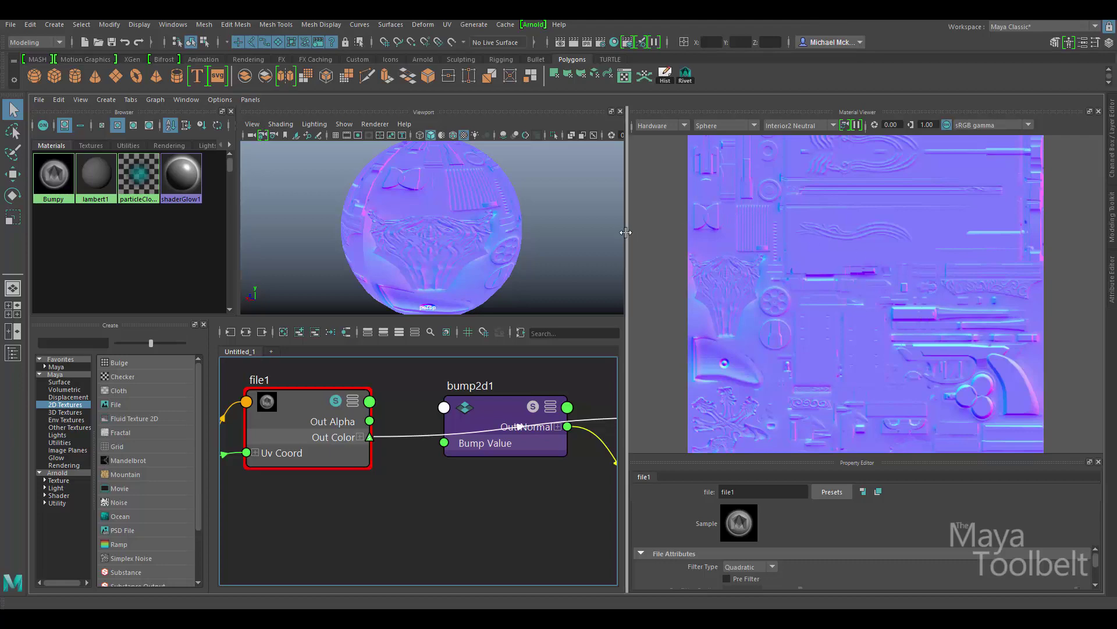
left_click_drag(627, 232, 894, 234)
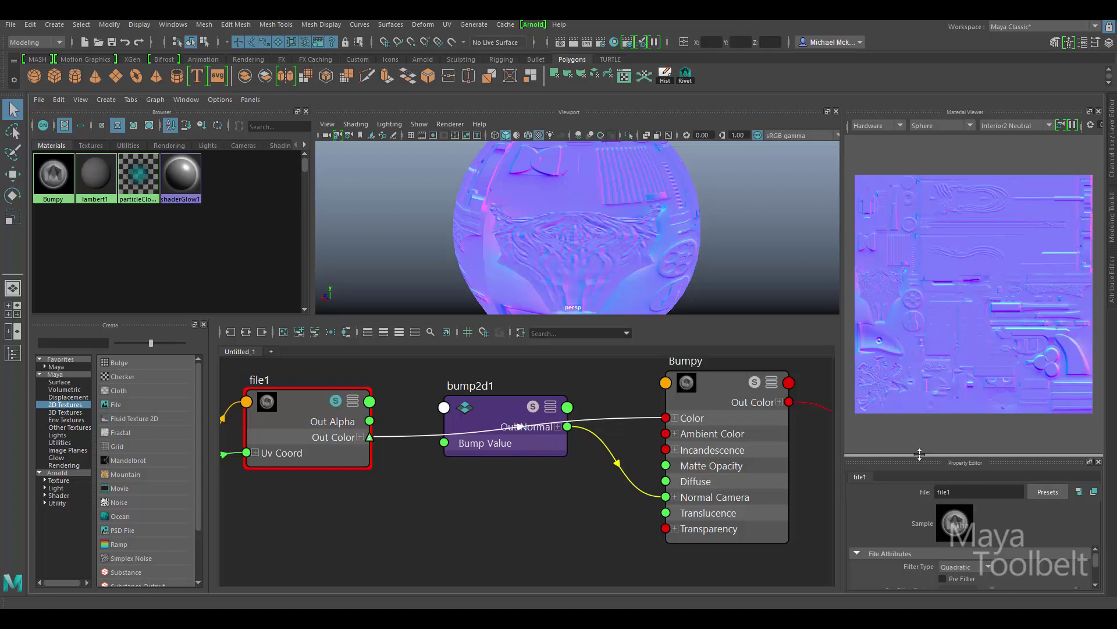
left_click_drag(923, 459, 932, 313)
- Move bump2d1 slightly up in the graph and choose Tangent Space Normals for its Use As setting
left_click(512, 415)
left_click_drag(512, 415, 524, 399)
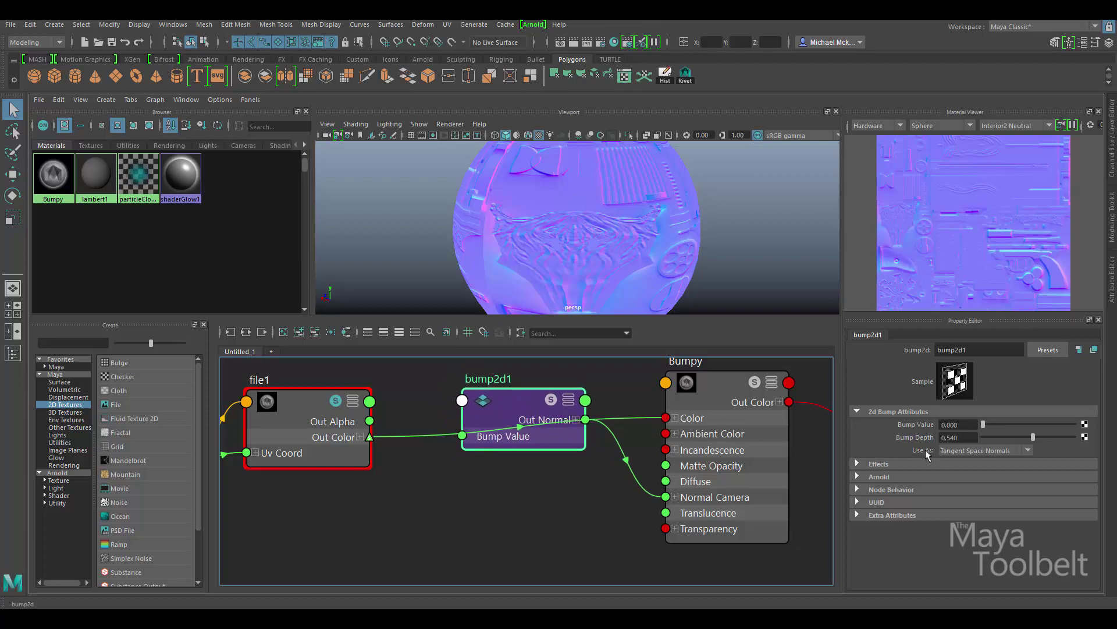
left_click(970, 449)
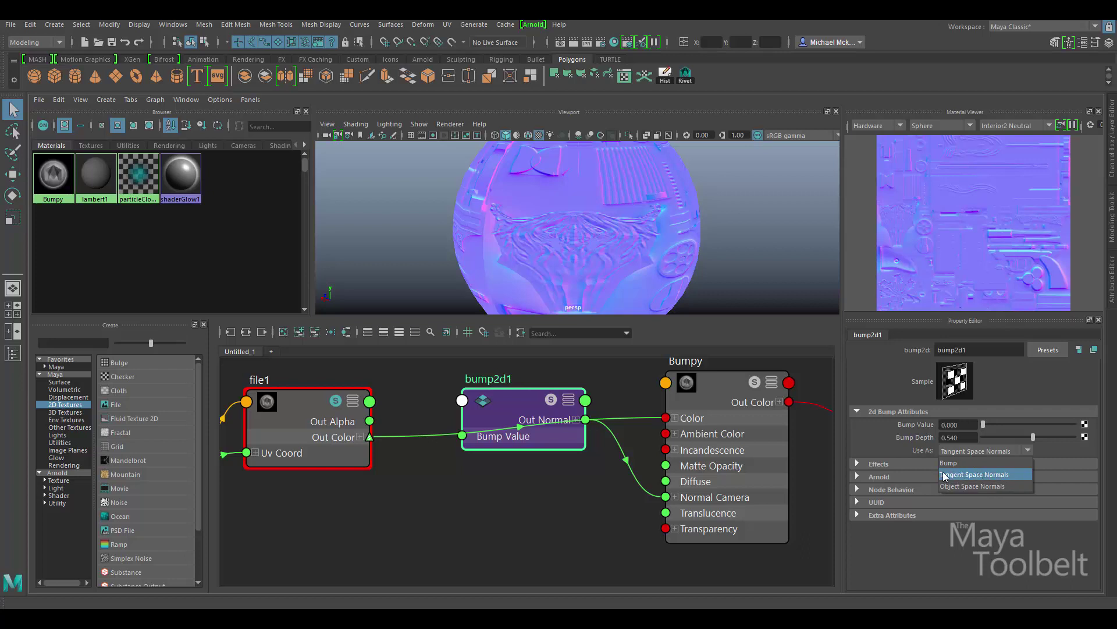
left_click(997, 473)
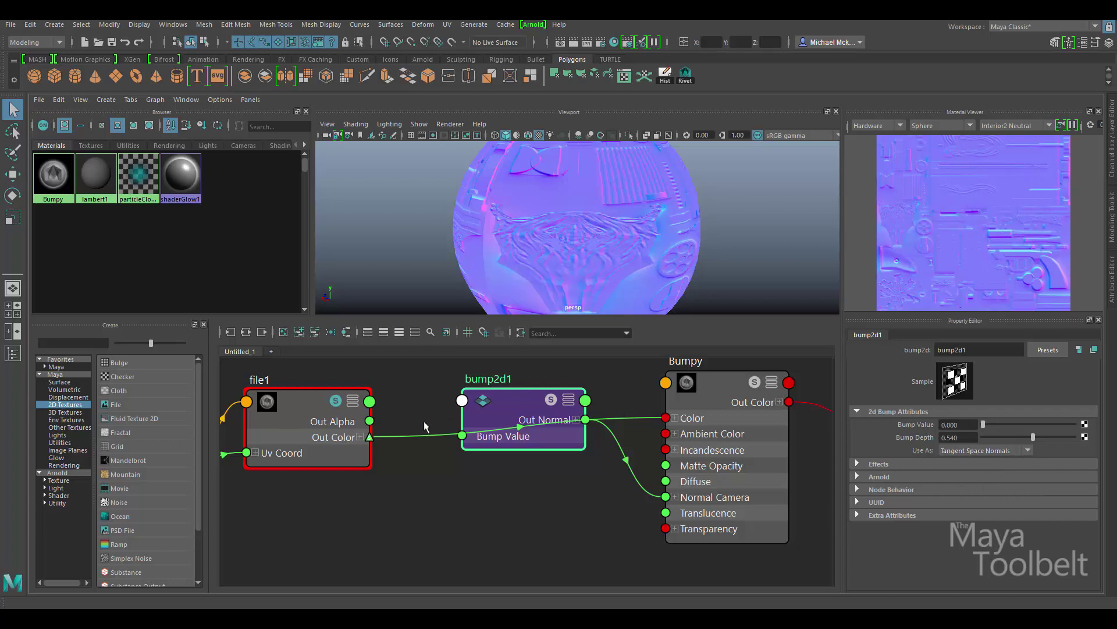
- Remove the connection from file1's Out Color to Bumpy's Color and turn off file1's solo preview
left_click(417, 487)
key("ctrl+z")
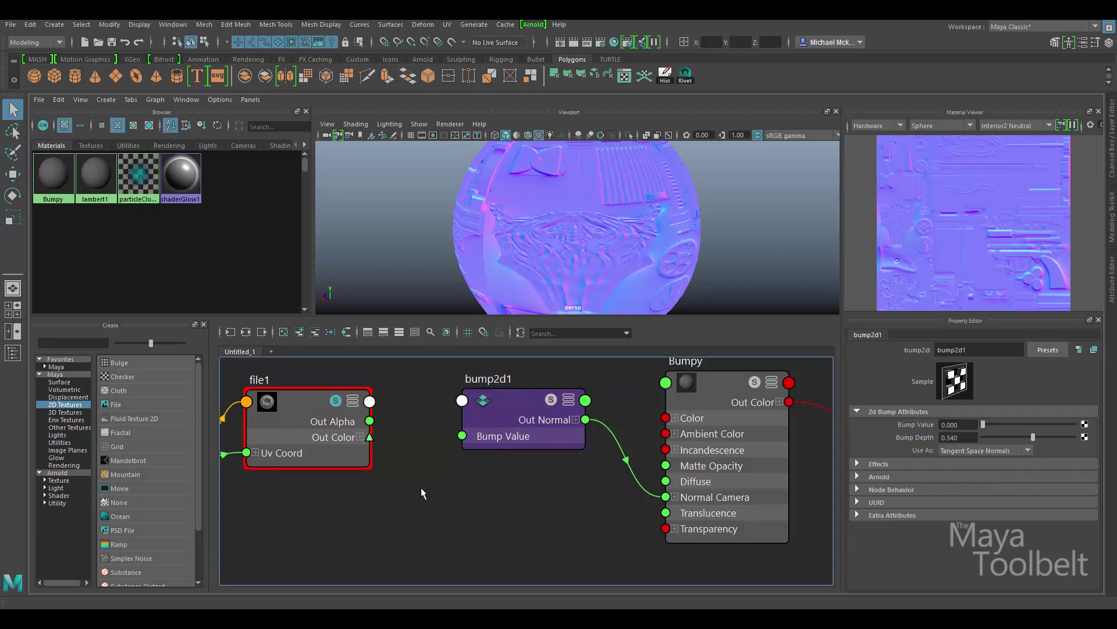
left_click_drag(708, 392, 700, 395)
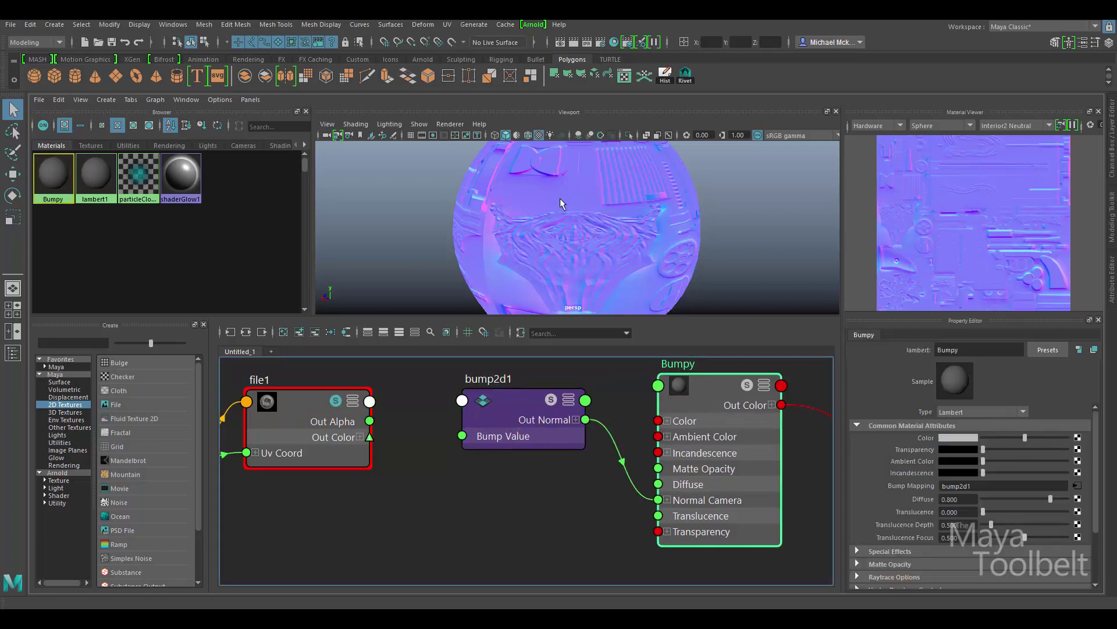
left_click(337, 398)
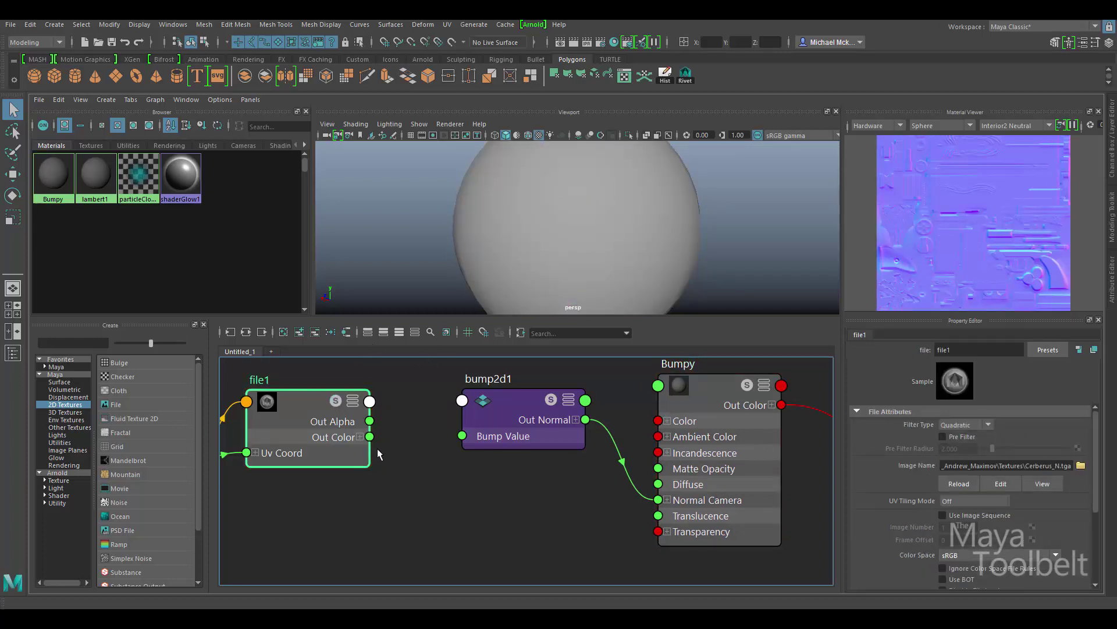
- Connect file1's Out Alpha to bump2d1's Bump Value and shift bump2d1 slightly toward file1
left_click(511, 414)
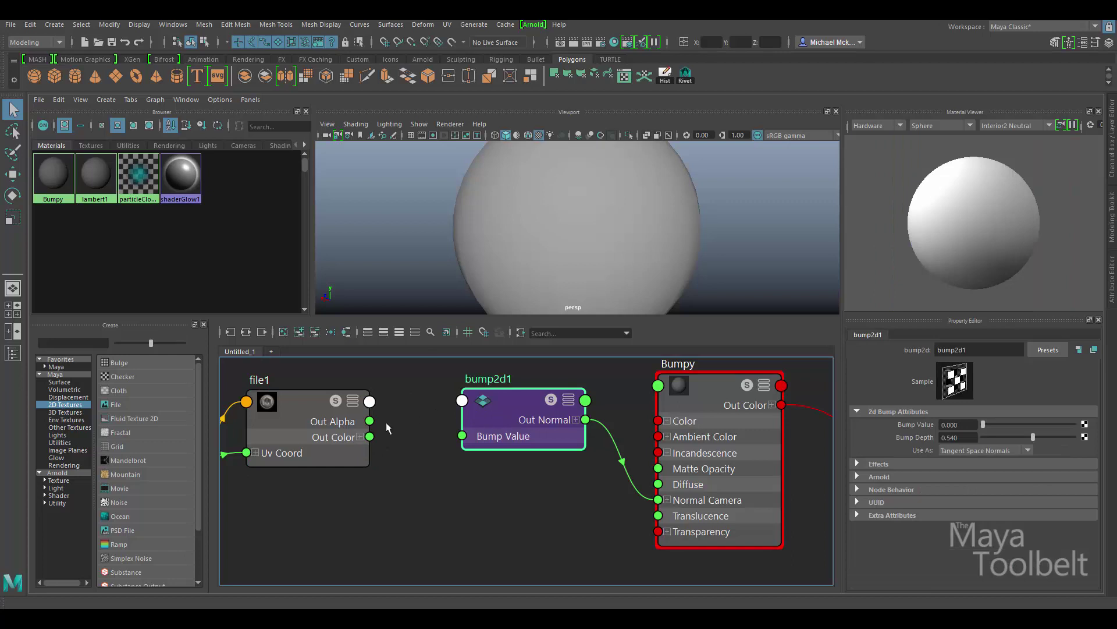
left_click_drag(369, 420, 462, 436)
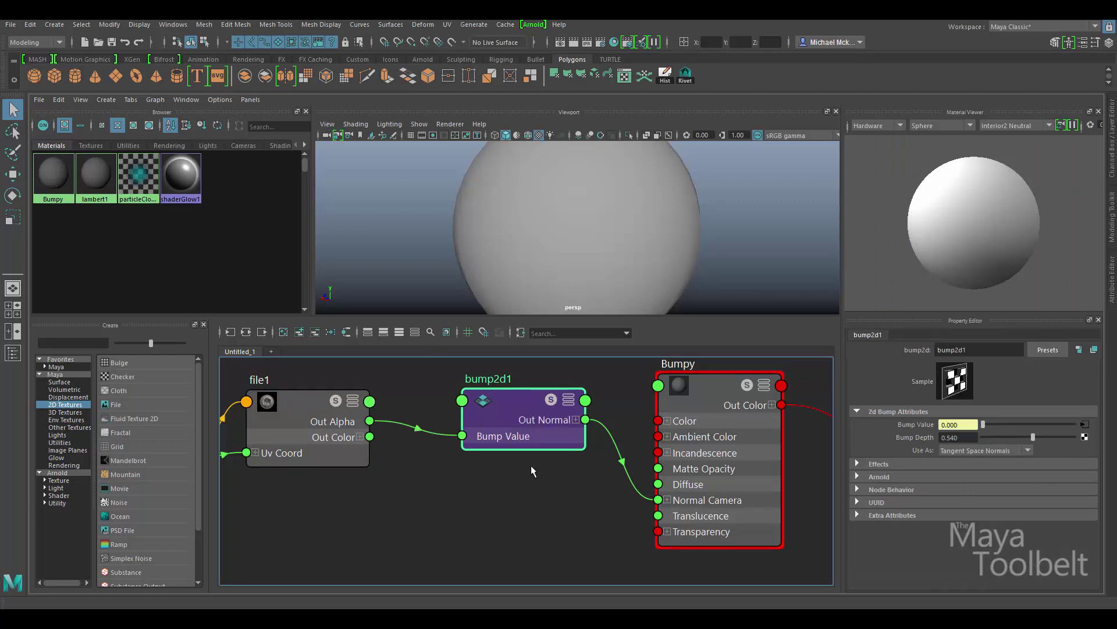
left_click_drag(516, 411, 504, 421)
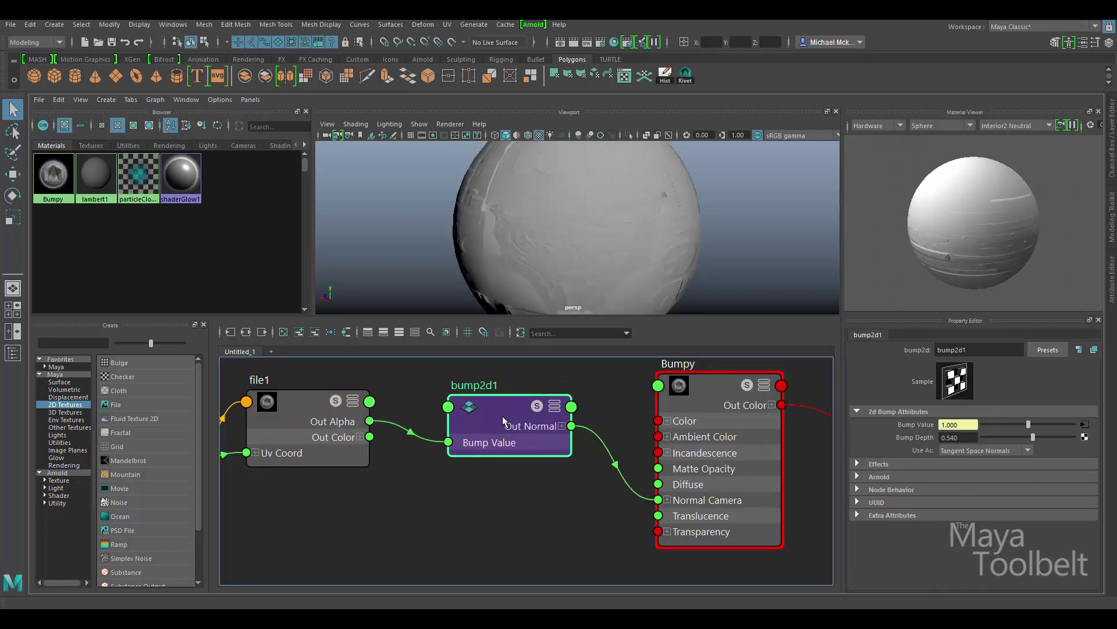
- Set bump2d1's Bump Depth to 1 and inspect the normal map relief around the sphere
double_click(955, 436)
type("1")
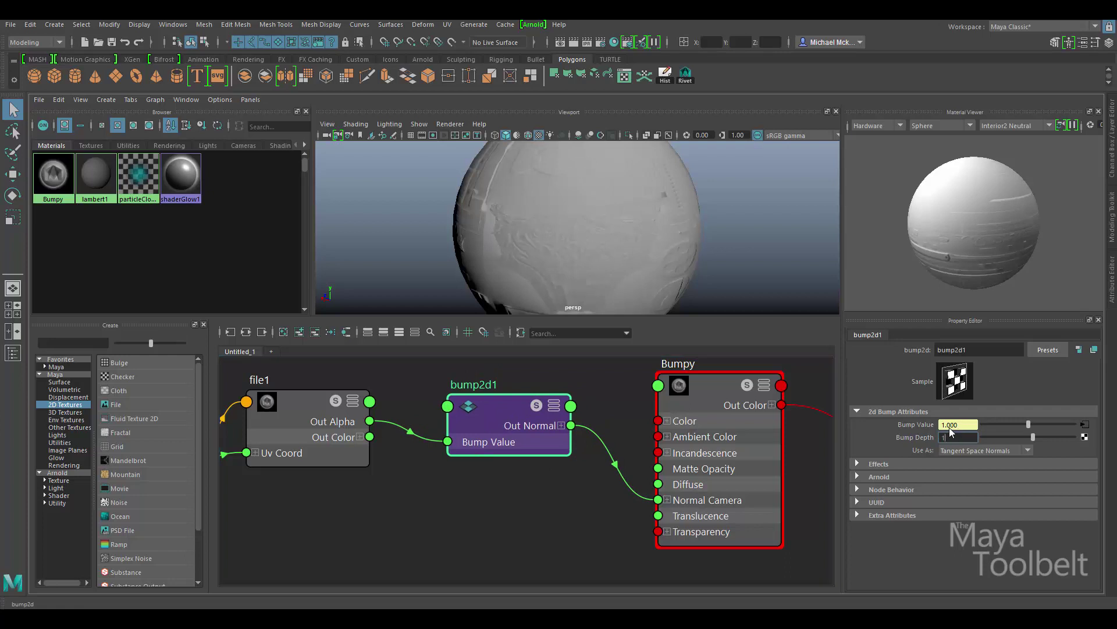
key("Return")
left_click_drag(617, 240, 538, 225, "alt")
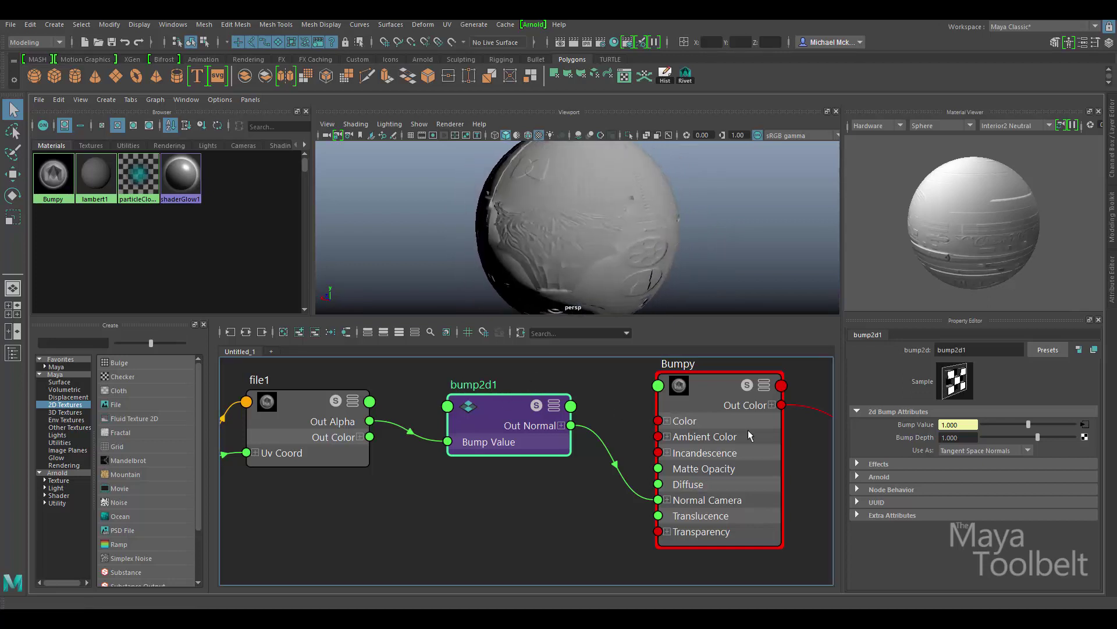
- Try Object Space Normals for bump2d1's Use As setting and return it to Tangent Space Normals
left_click(953, 451)
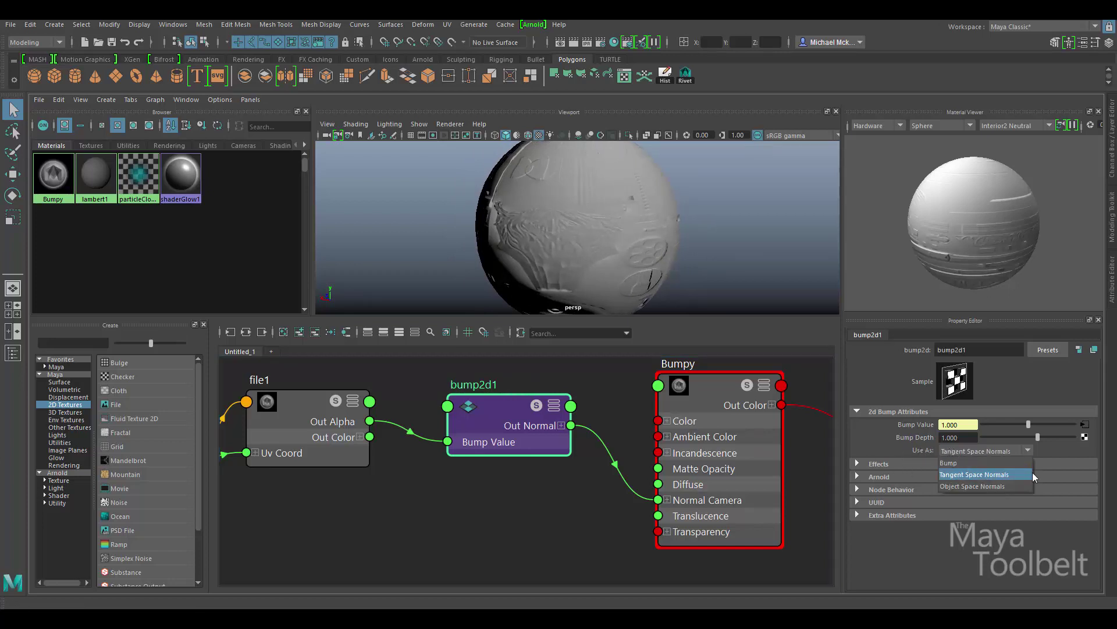
left_click(990, 485)
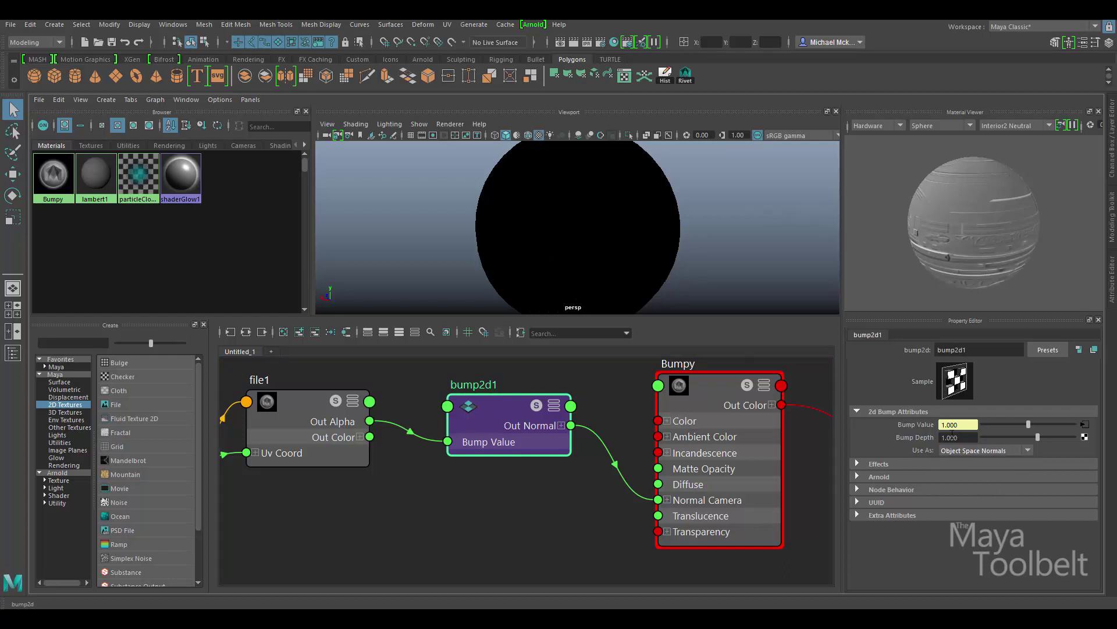
left_click(987, 449)
left_click(983, 474)
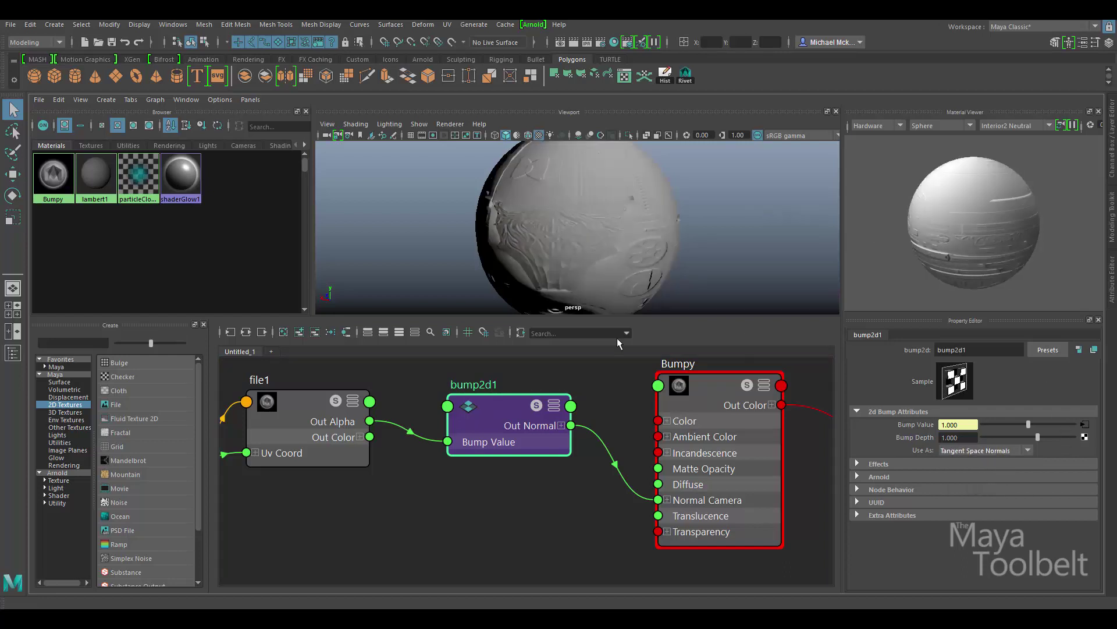
- Solo file1 to examine its normal map colors and review bump2d1's Use As options
left_click(324, 410)
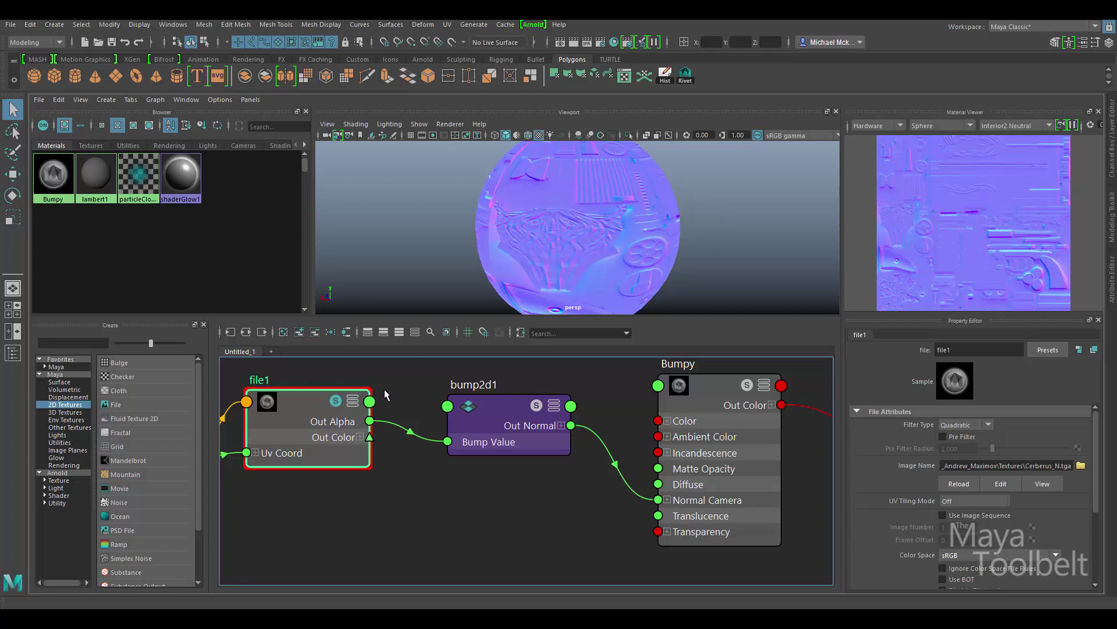
left_click(477, 427)
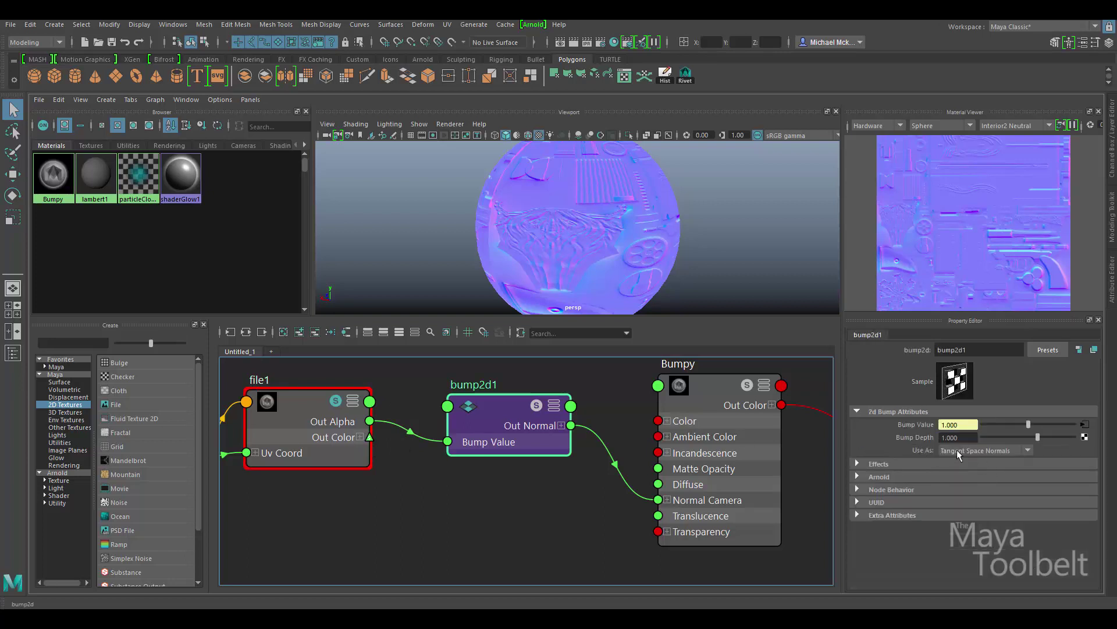
left_click(958, 450)
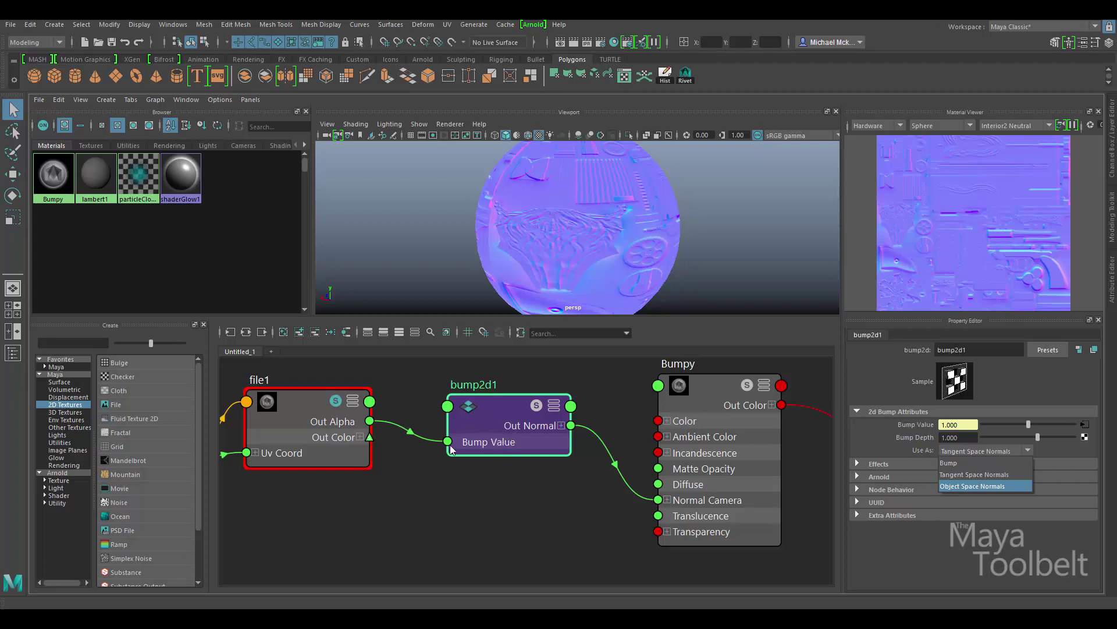
left_click(439, 526)
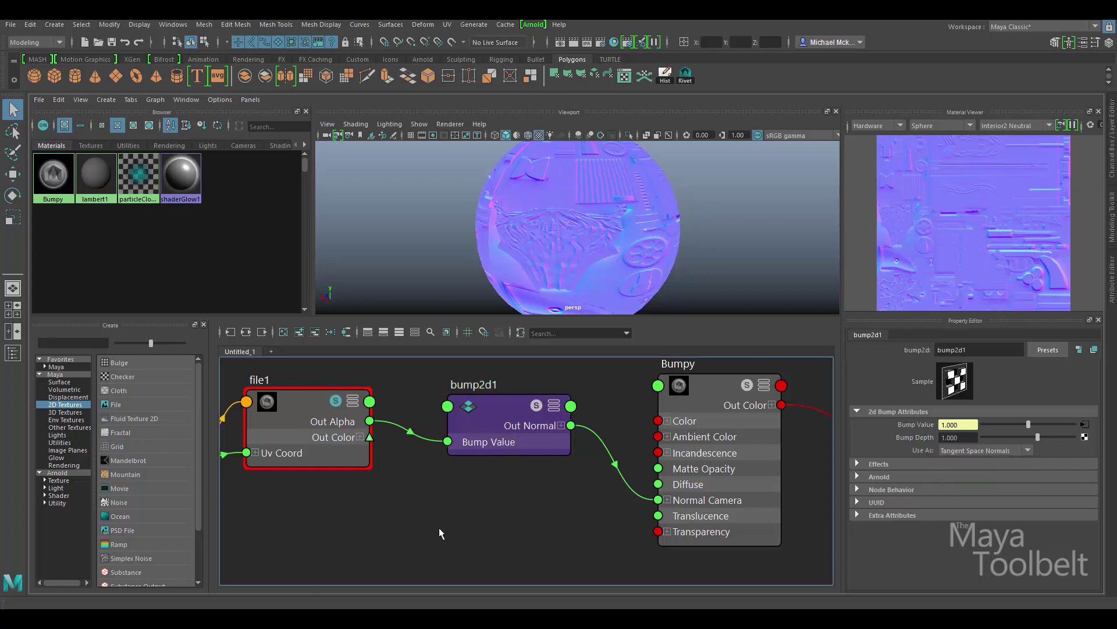
left_click(489, 424)
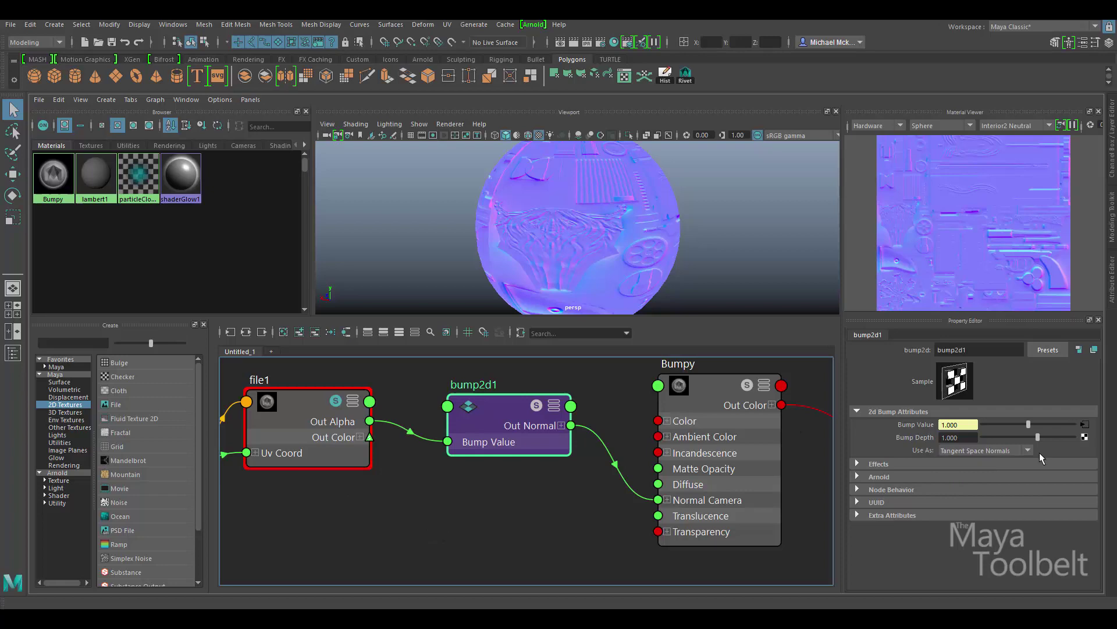
- Compare object space and tangent space normal maps in the web browser's image results, keeping bump2d1's Use As on Tangent Space Normals
left_click(1007, 449)
left_click(544, 492)
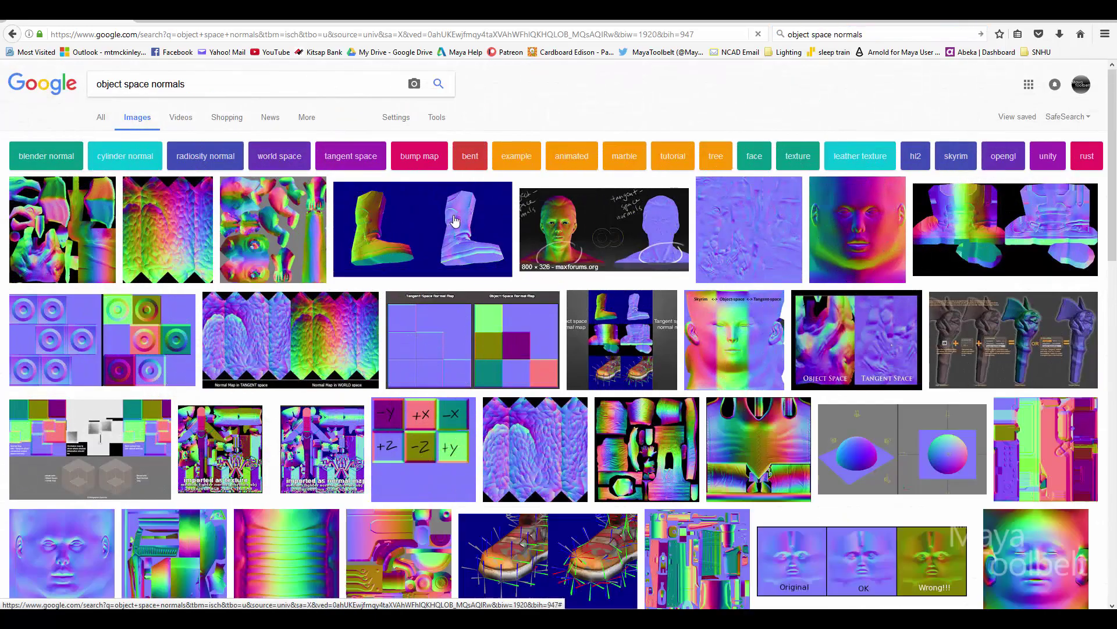
left_click(500, 221)
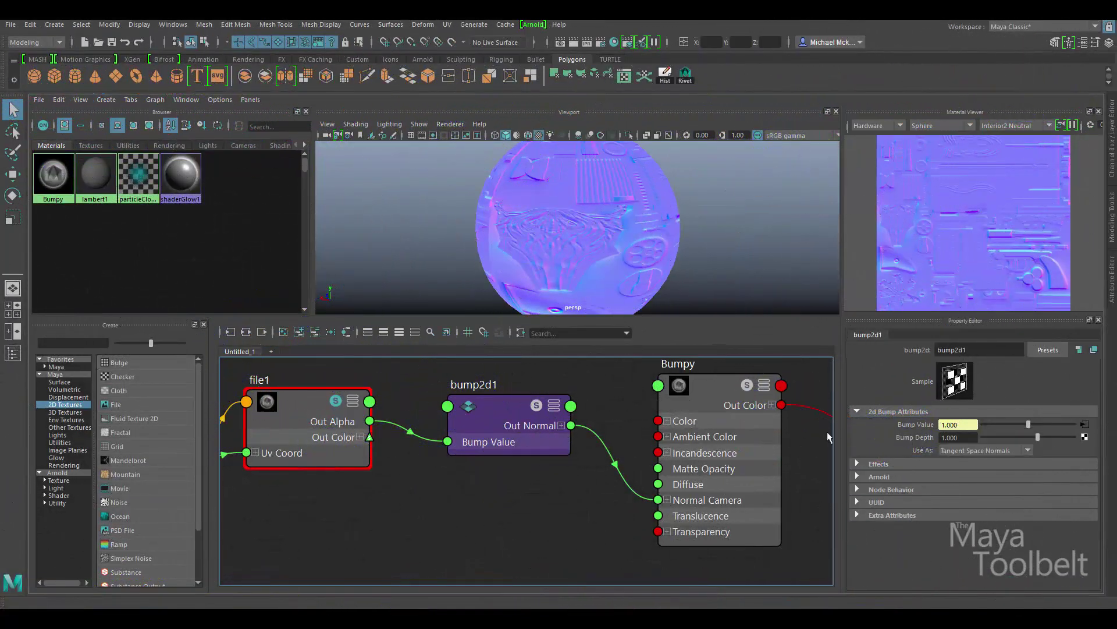
left_click(1023, 447)
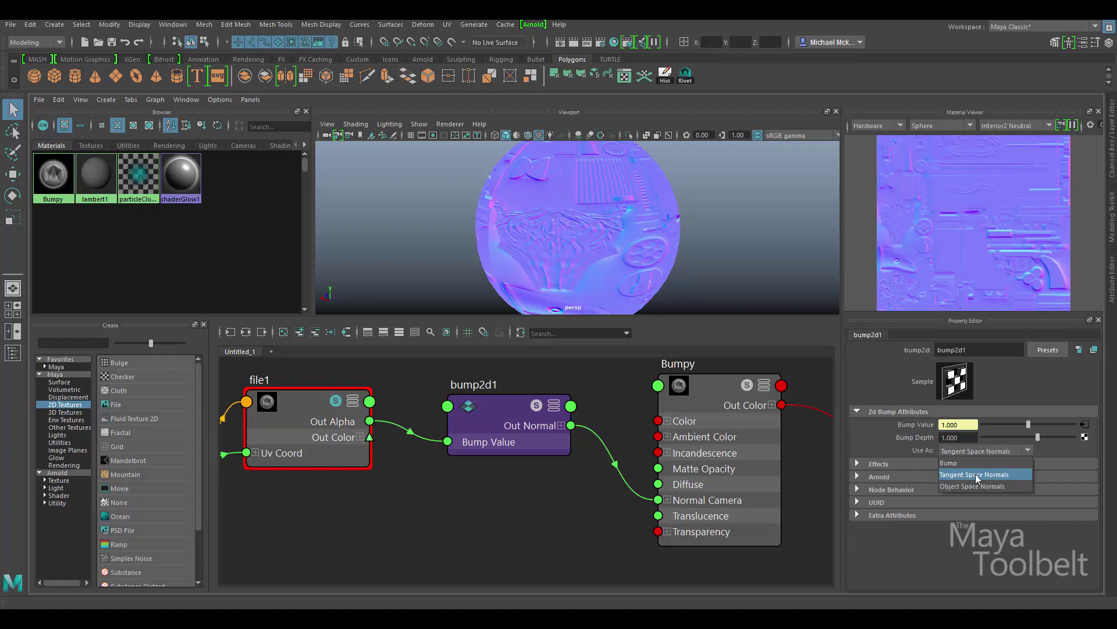
left_click(1013, 473)
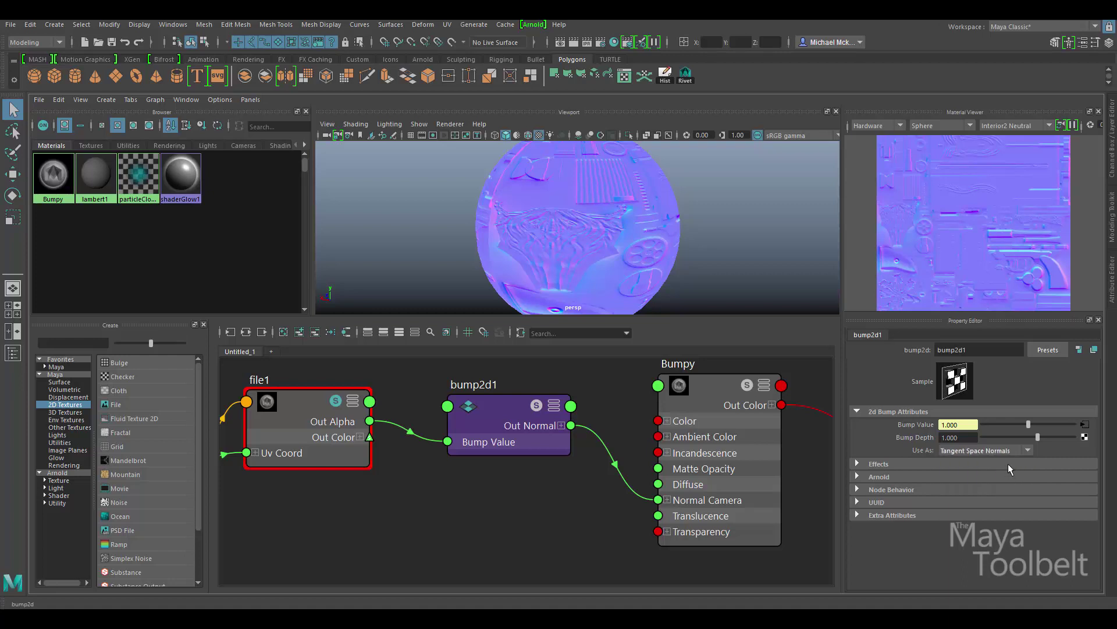
- Test bump2d1's Bump Depth at 0.5 and 1.5 and set it back to 1
left_click(907, 441)
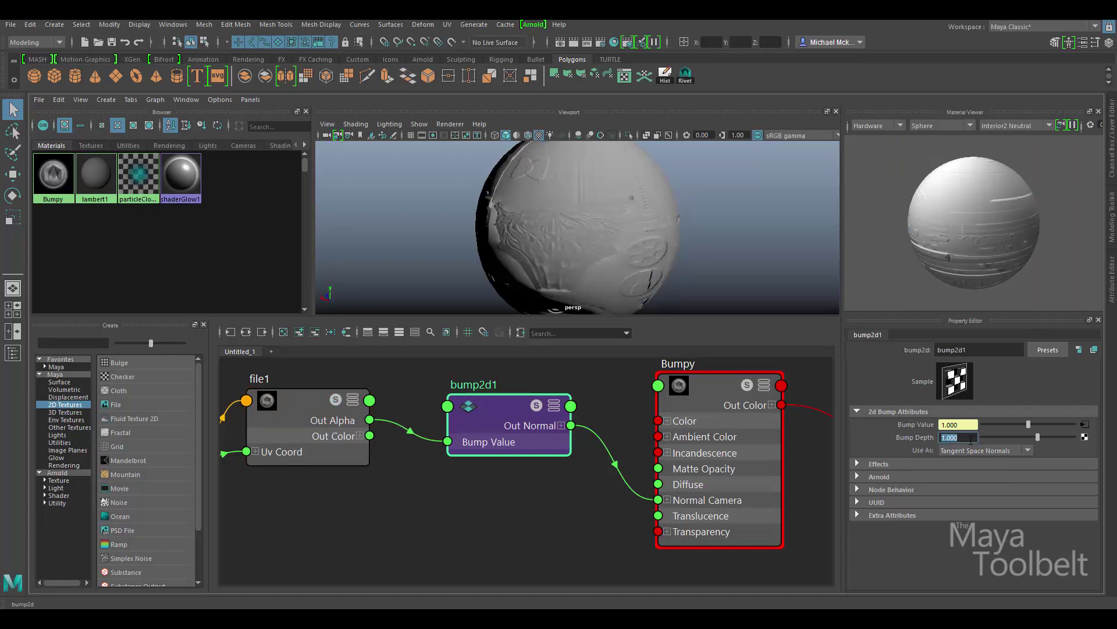
type("0.5")
key("Return")
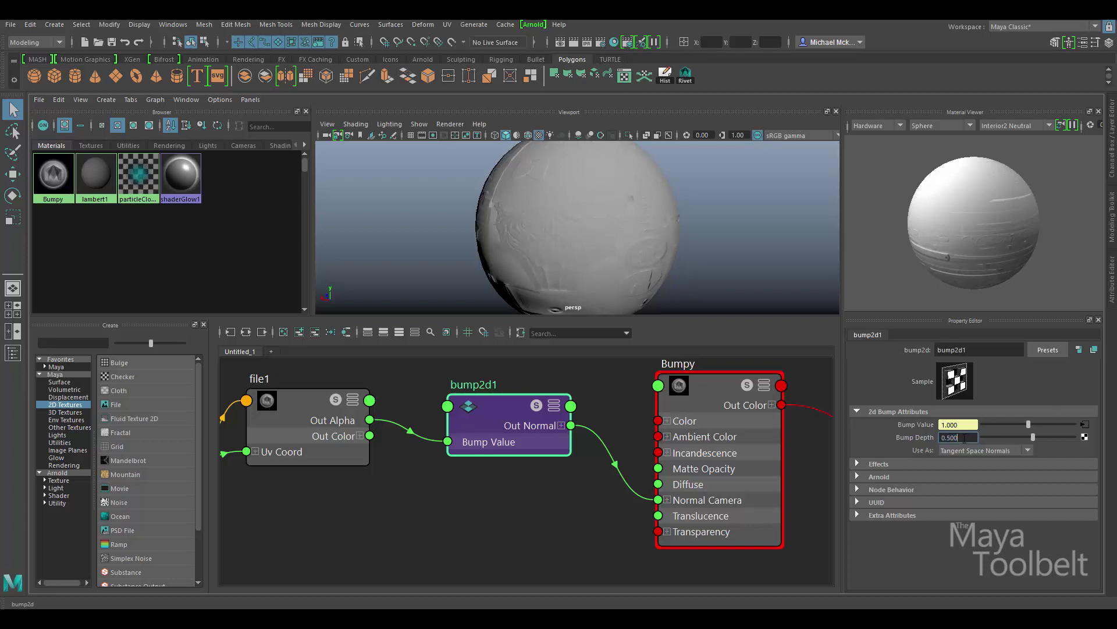
type("1.5")
key("Return")
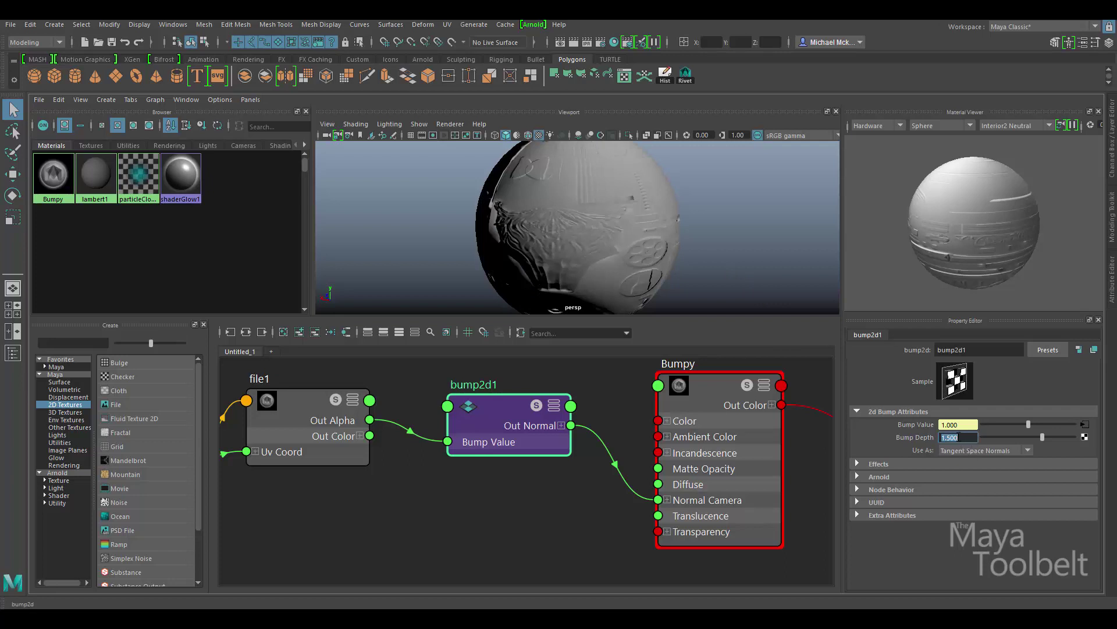
type("1")
key("Return")
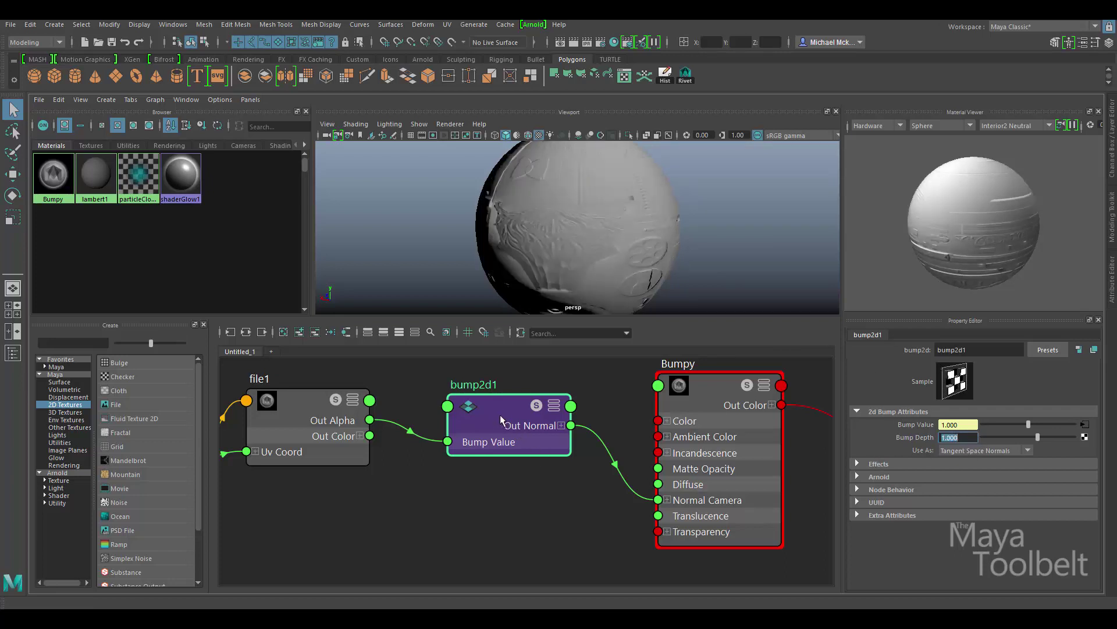
- Review the bump2d1 link to Bumpy's Normal Camera and Bumpy's attributes, and list the Maya Utilities nodes that include Bump 2d
left_click_drag(500, 415, 494, 424)
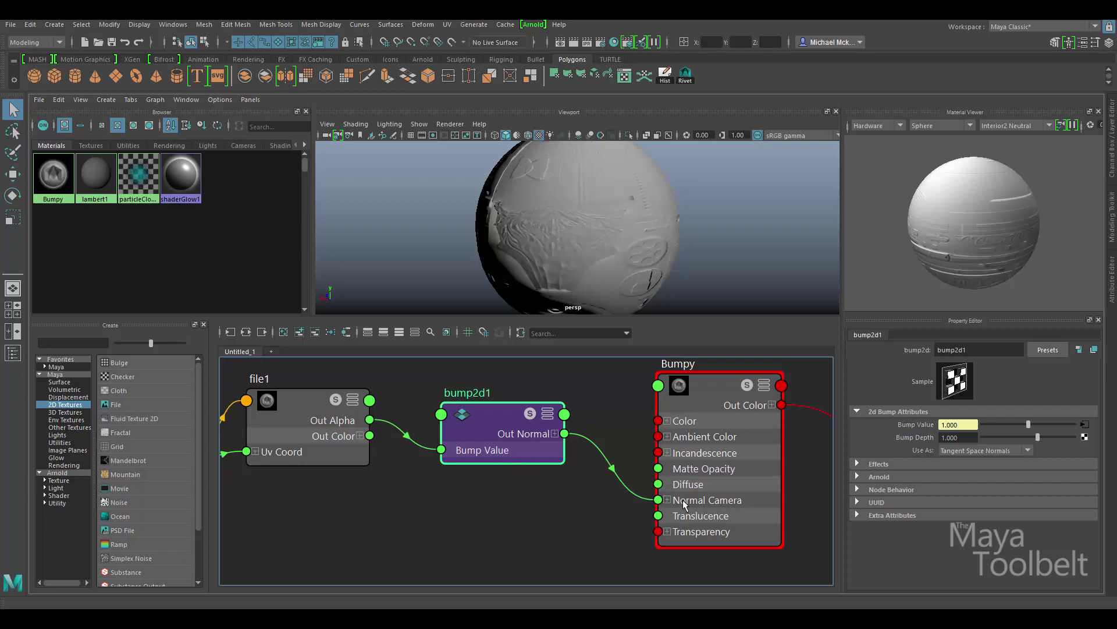
left_click(747, 442)
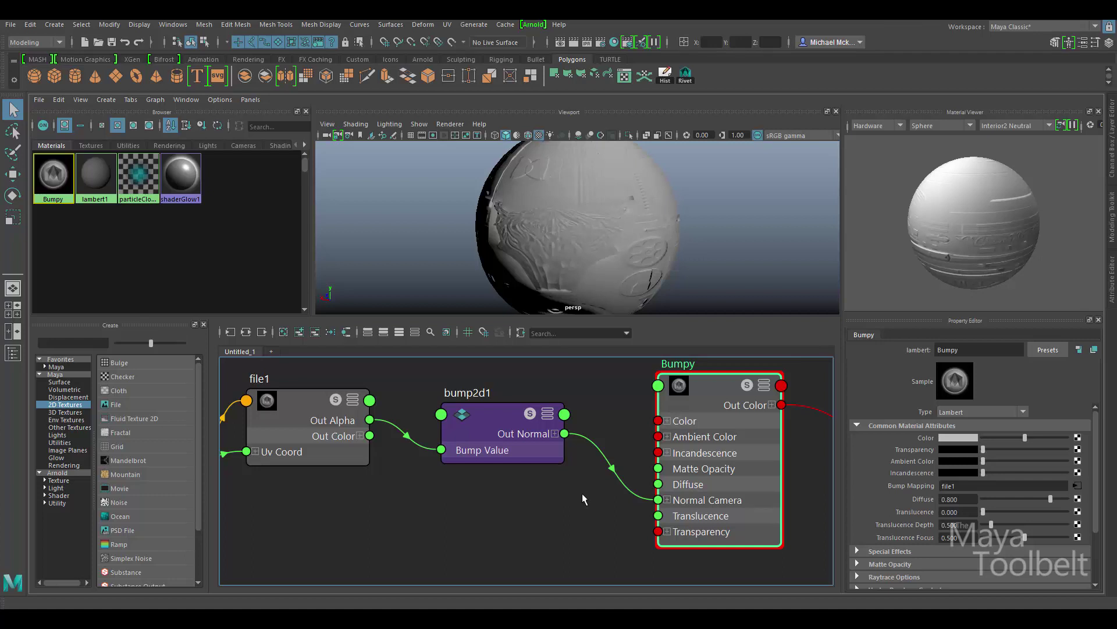
left_click_drag(495, 432, 508, 425)
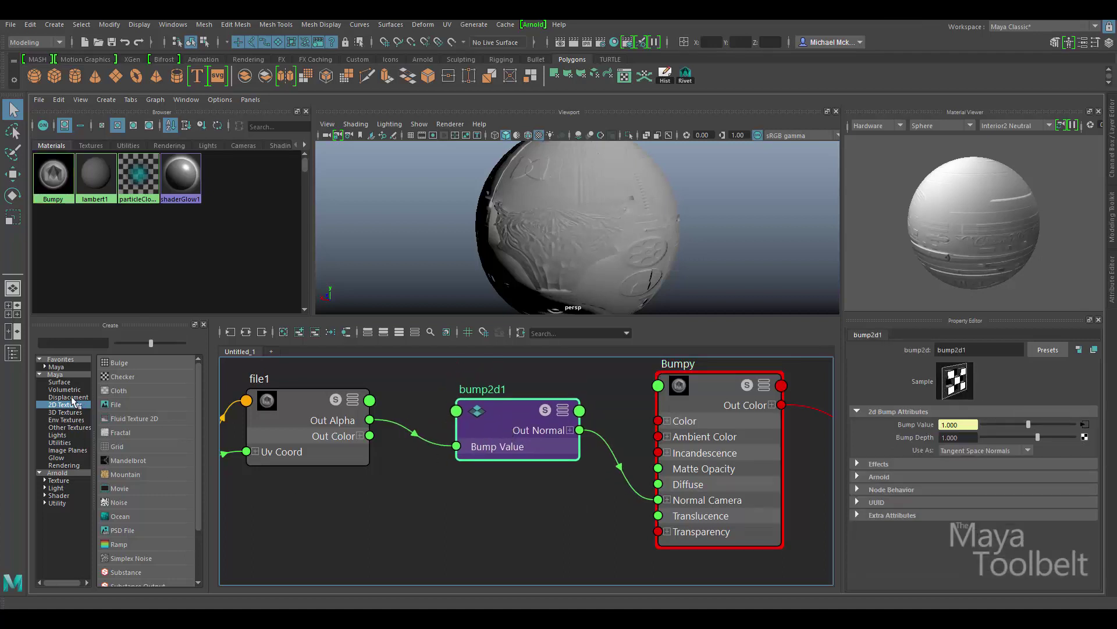
left_click(59, 443)
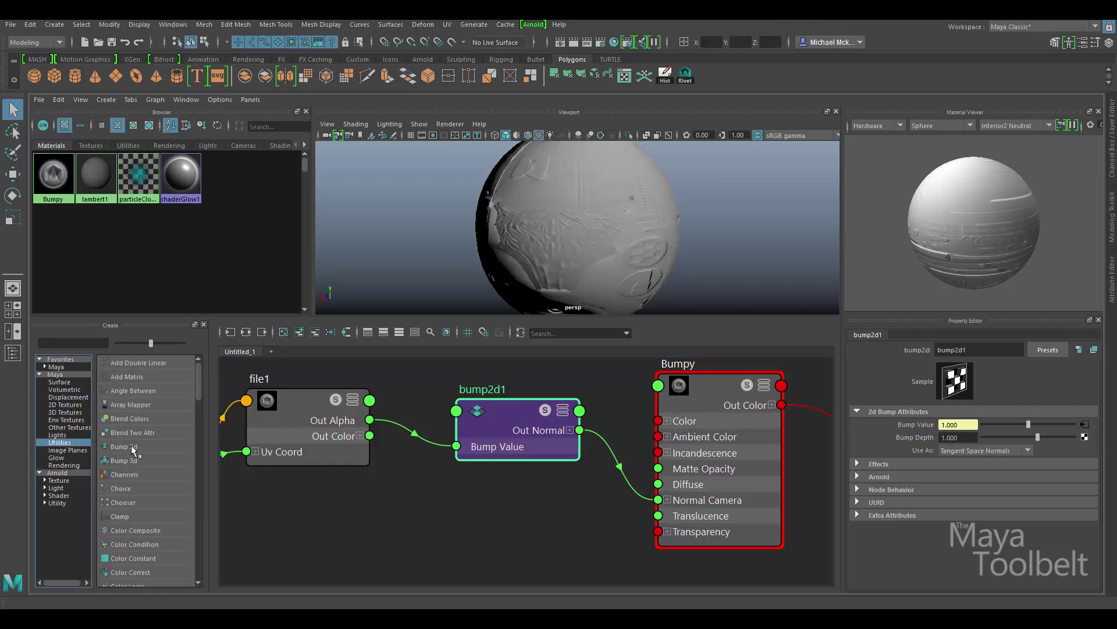
- Reposition file1, bump2d1 and Bumpy in the graph, moving Bumpy slightly farther from bump2d1
mouse_move(310, 411)
left_mouse_down()
mouse_move(313, 399)
mouse_move(309, 407)
left_mouse_up()
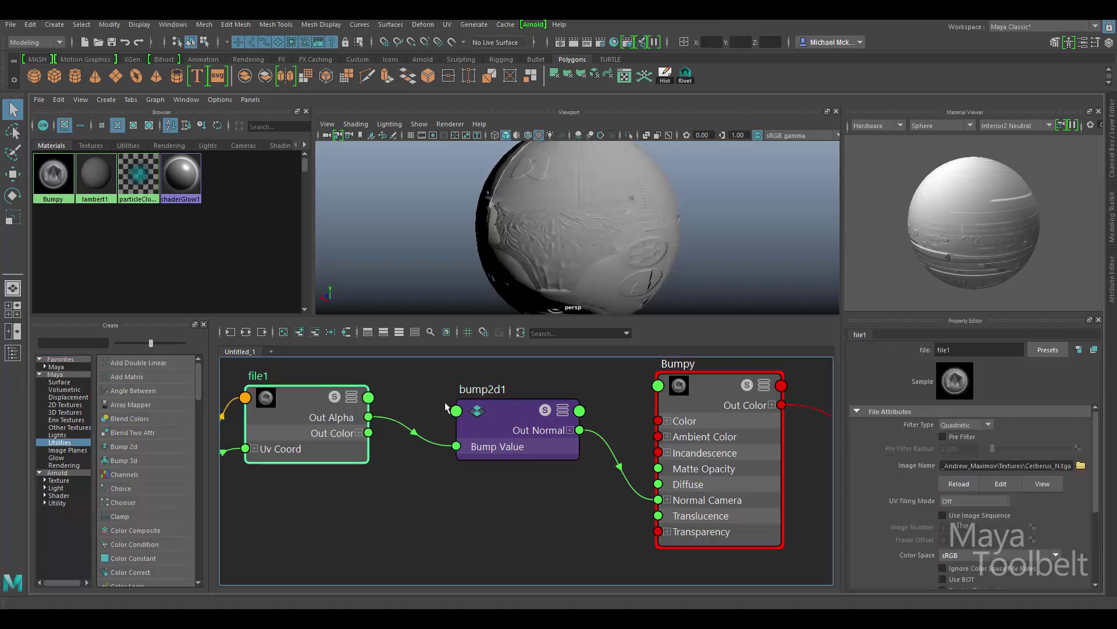
left_click(498, 426)
left_click_drag(498, 426, 468, 421)
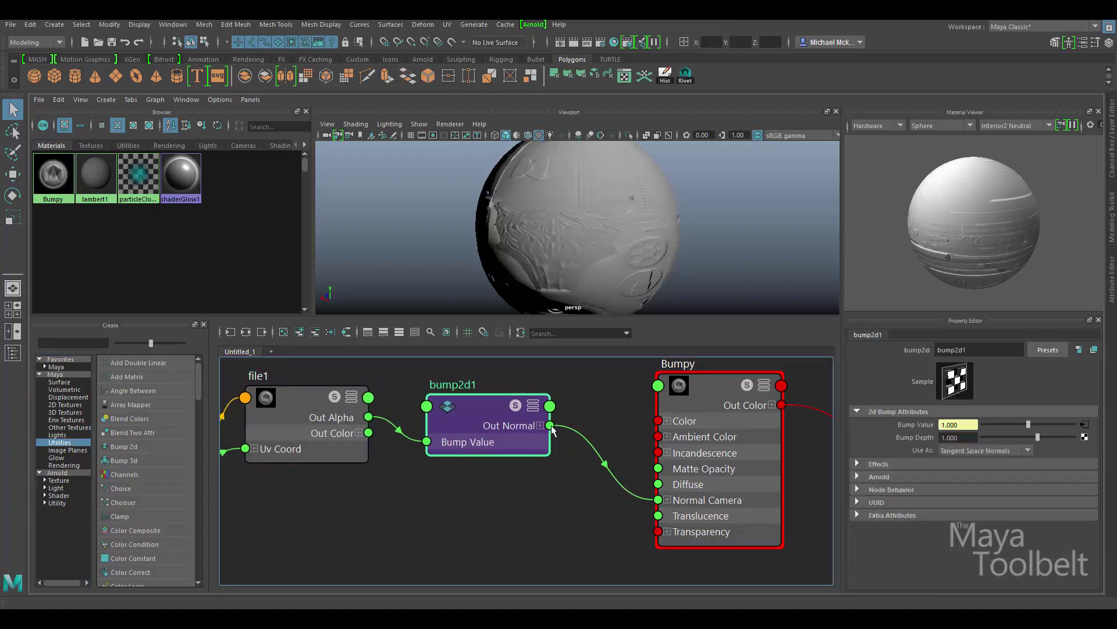
left_click_drag(722, 470, 745, 438)
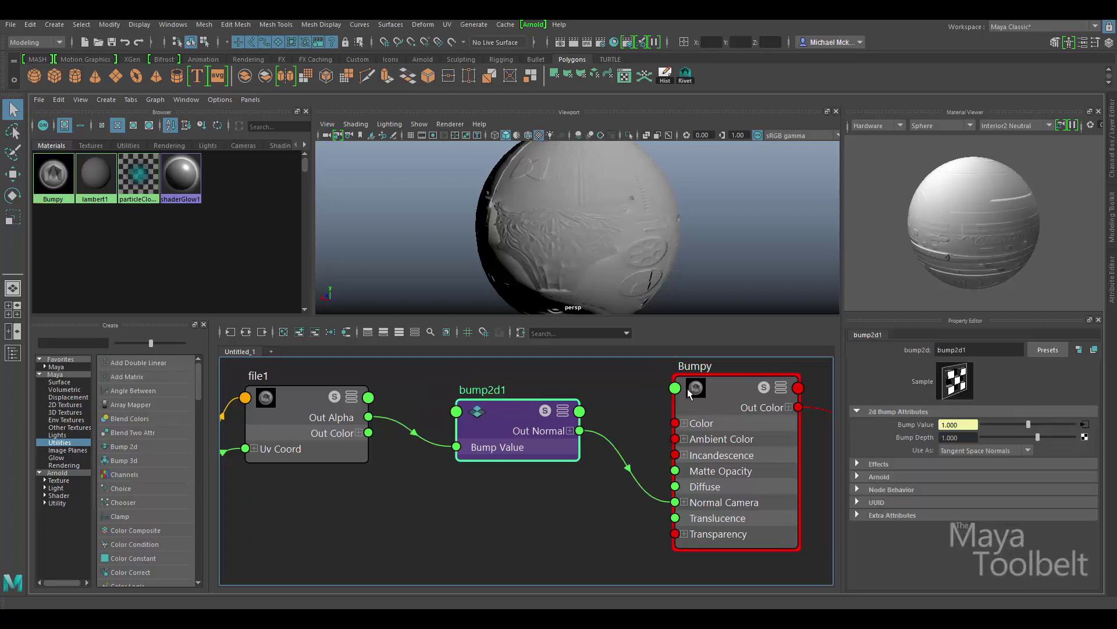
left_click_drag(509, 420, 508, 418)
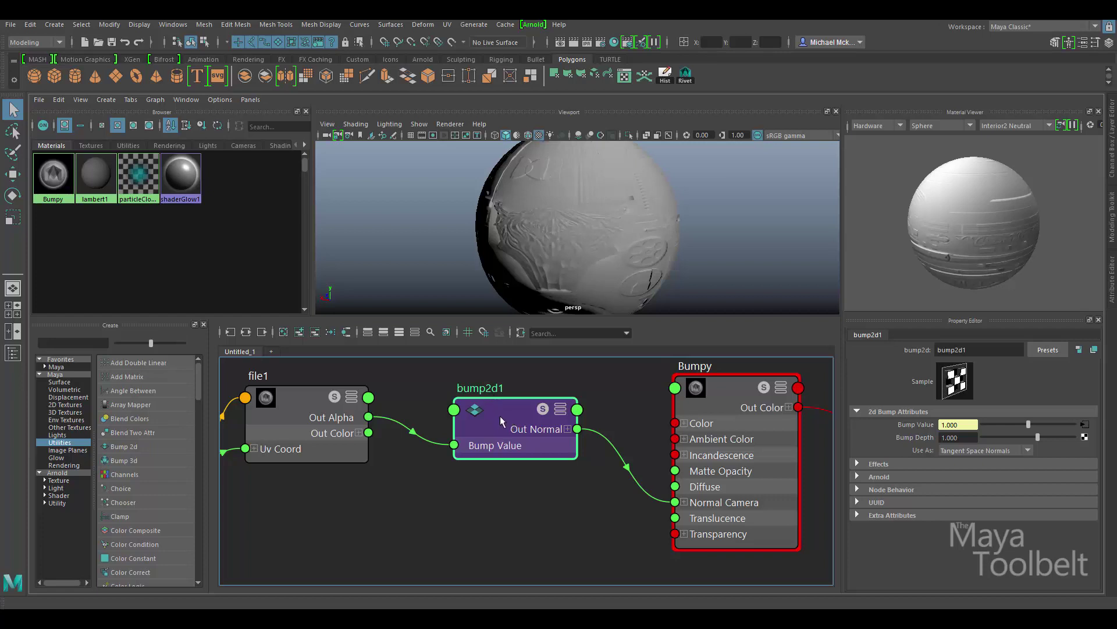
- Switch from the material graph to the full perspective view and select the sphere
left_click(710, 406)
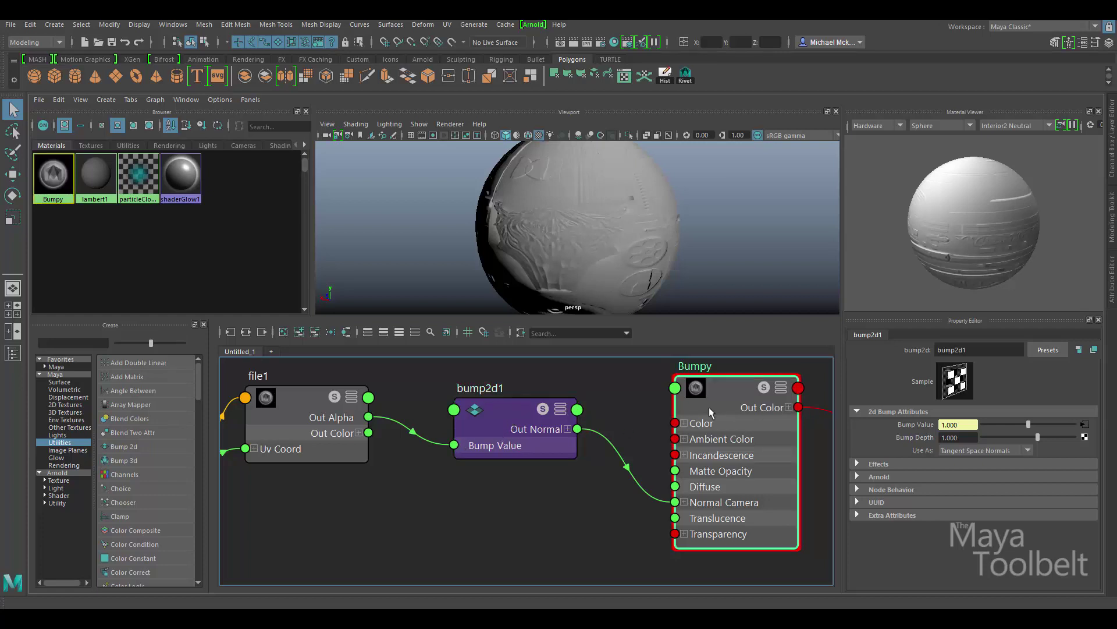
key("space")
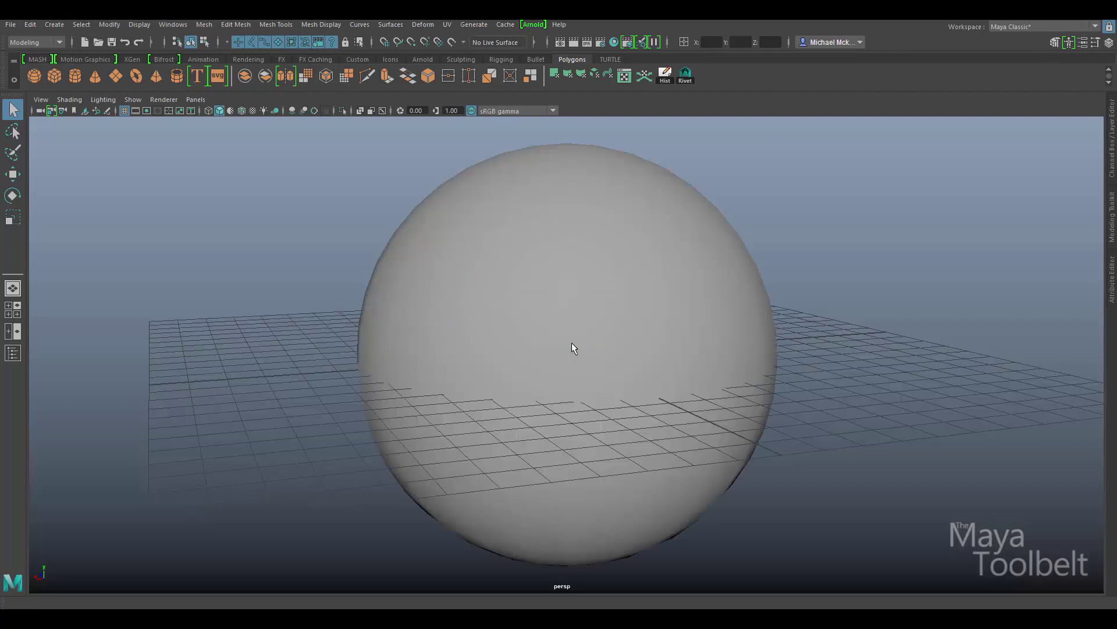
left_click(571, 345)
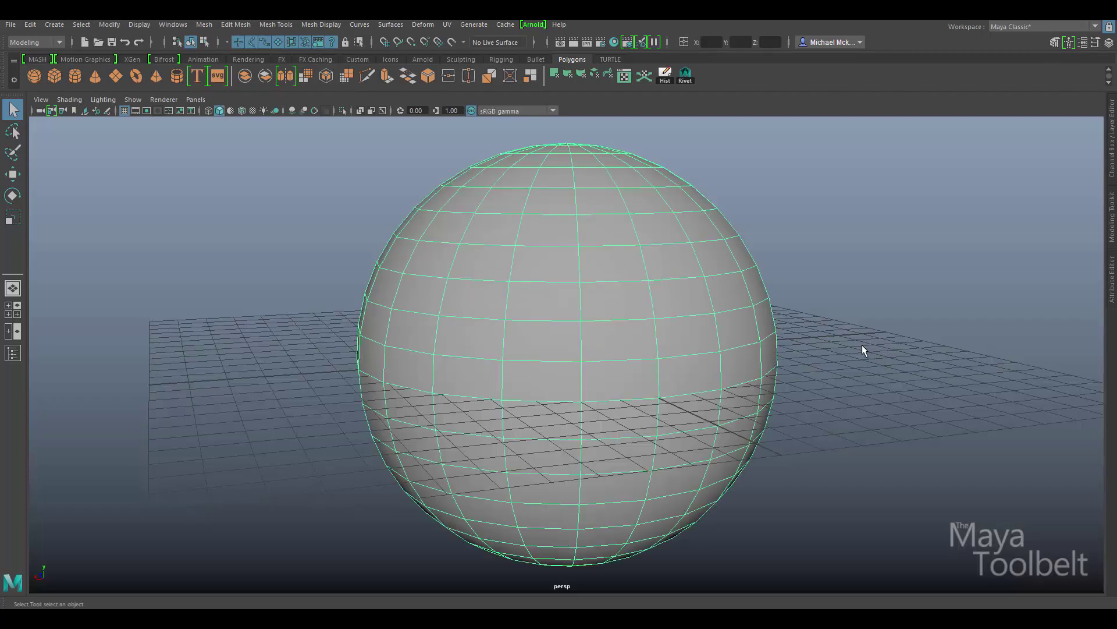
- Turn on textured shading for the perspective view and show the Bumpy material's attributes for the selected sphere
key("6")
mouse_move(842, 297)
left_mouse_down("alt")
mouse_move(836, 280)
mouse_move(788, 351)
mouse_move(785, 334)
mouse_move(920, 324)
mouse_move(954, 278)
left_mouse_up("alt")
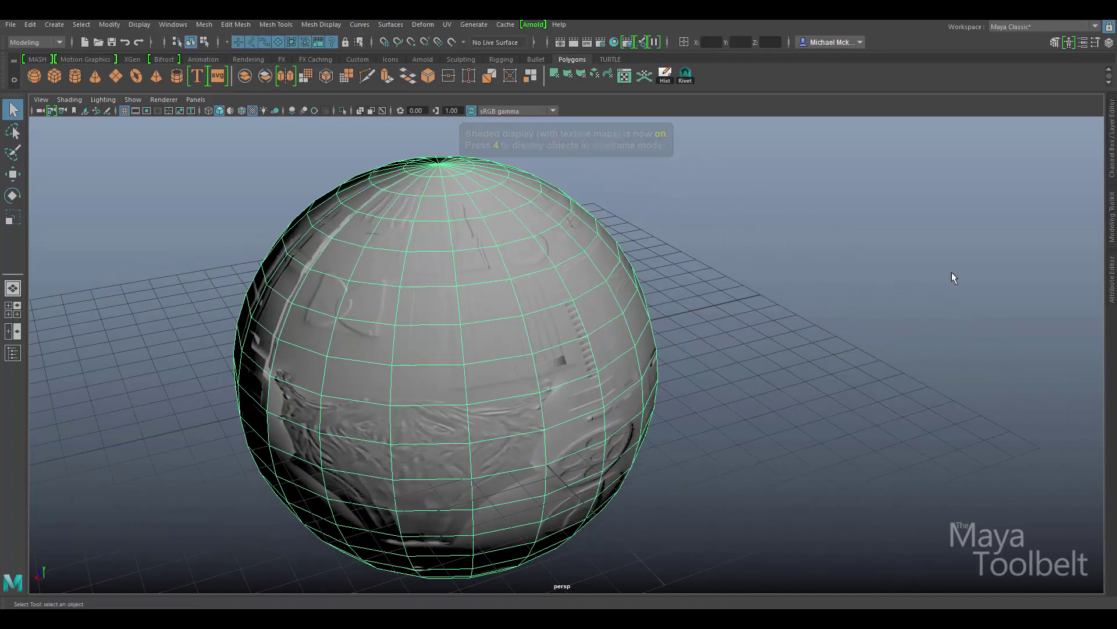
left_click(1111, 277)
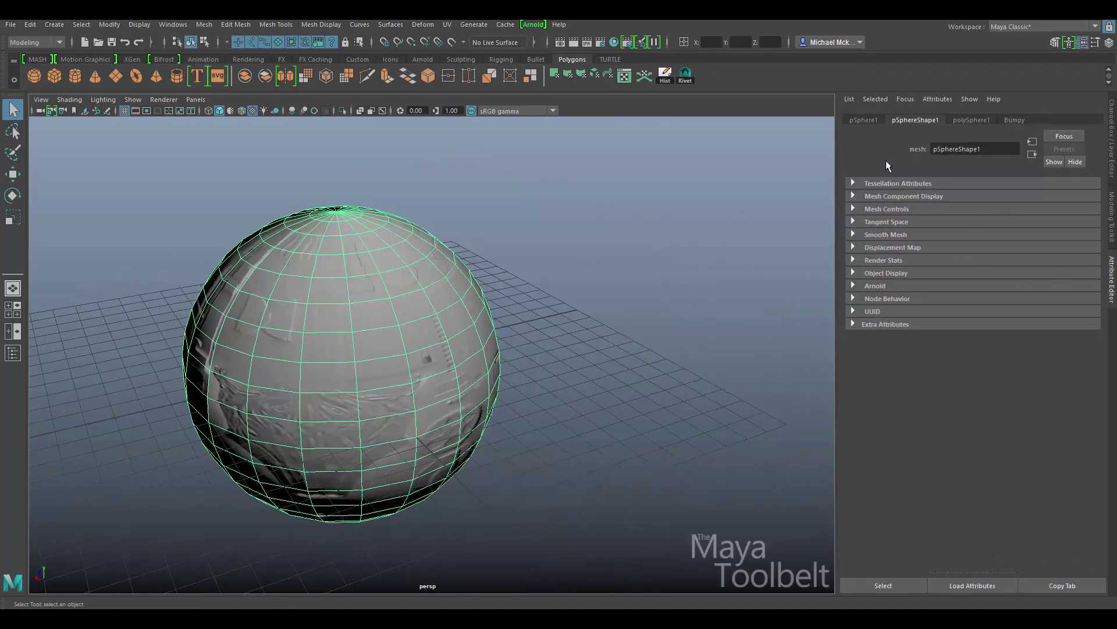
left_click(1014, 121)
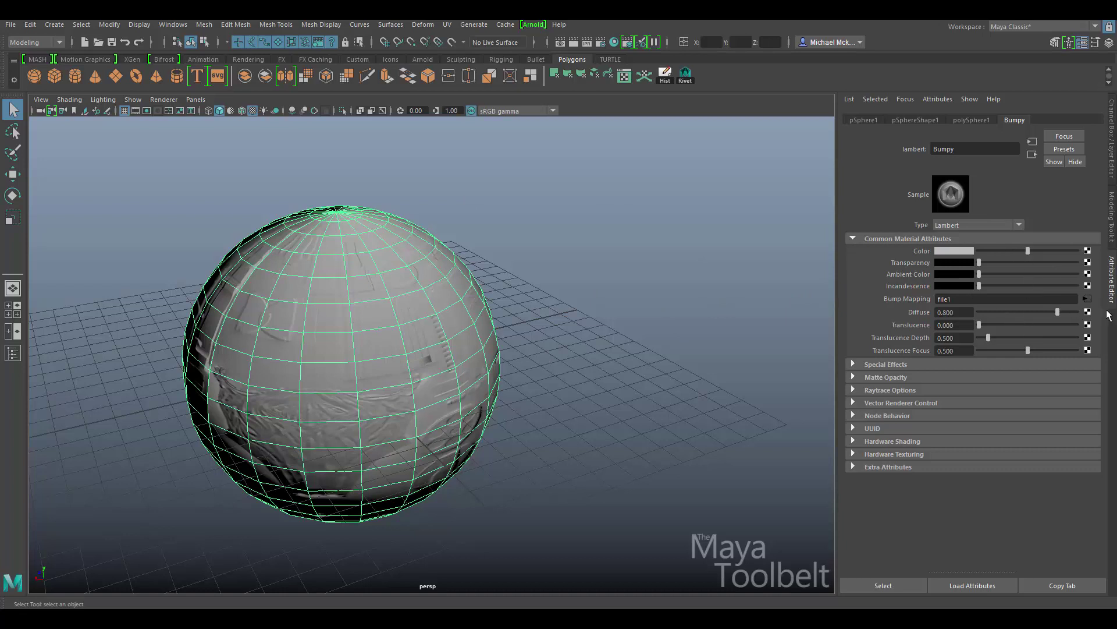
- Follow Bumpy's Bump Mapping connection to file1, and trace its output through bump2d1's bump attributes back to Bumpy
left_click(1086, 299)
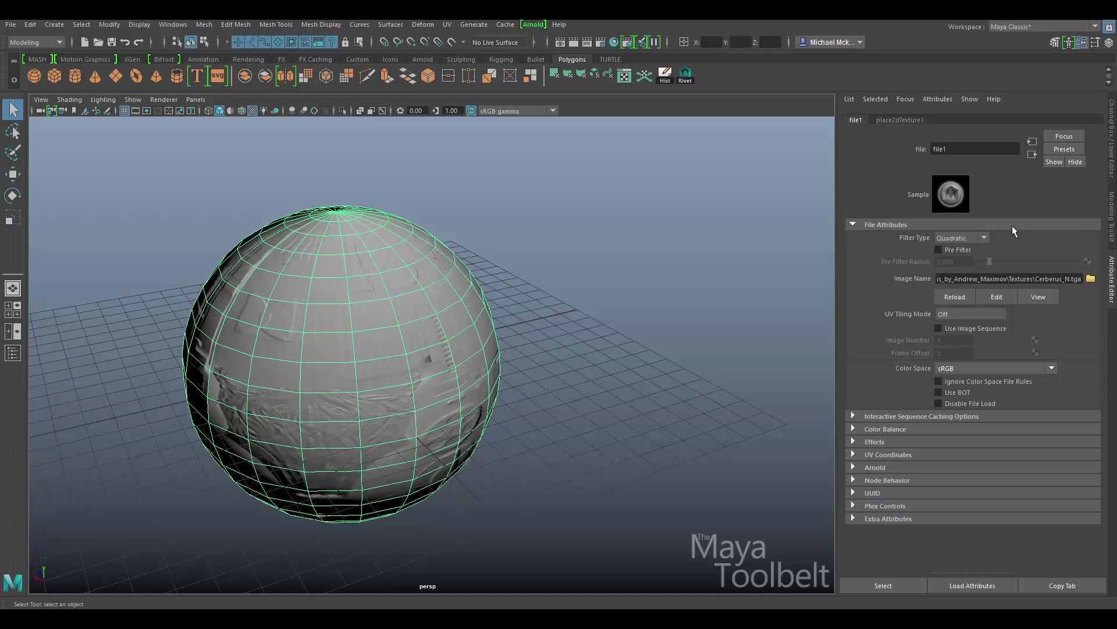
left_click(397, 253)
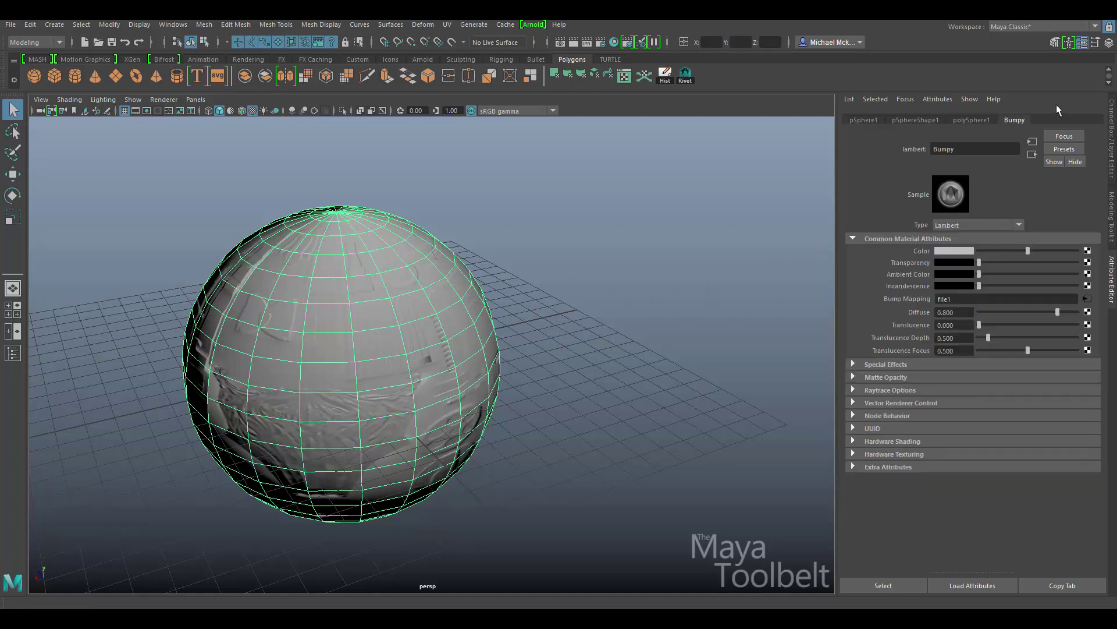
left_click(1088, 300)
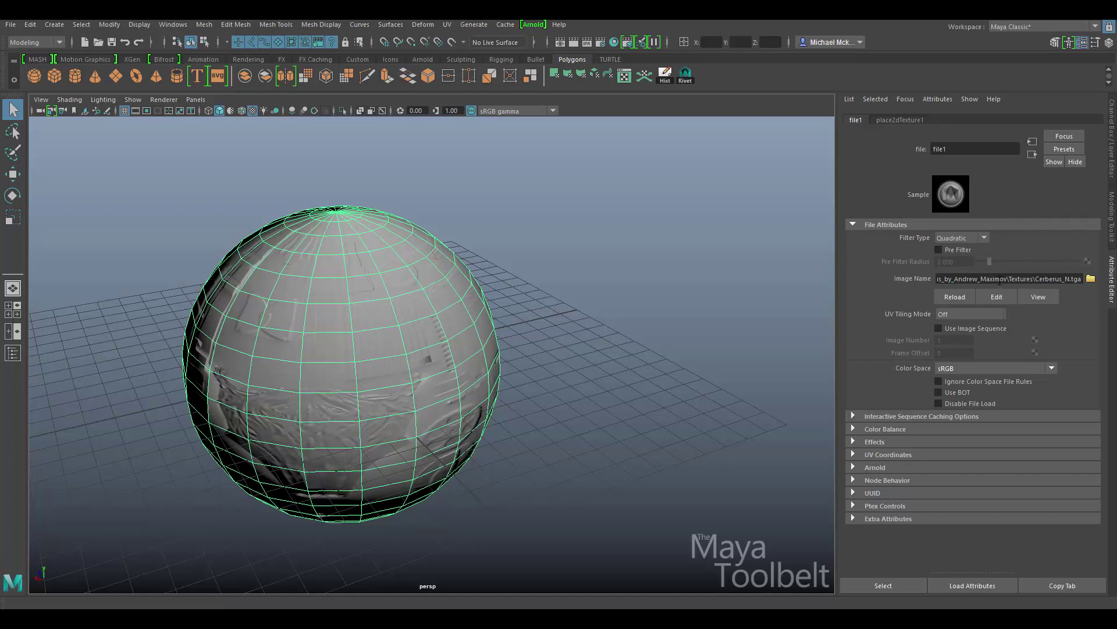
left_click(1032, 152)
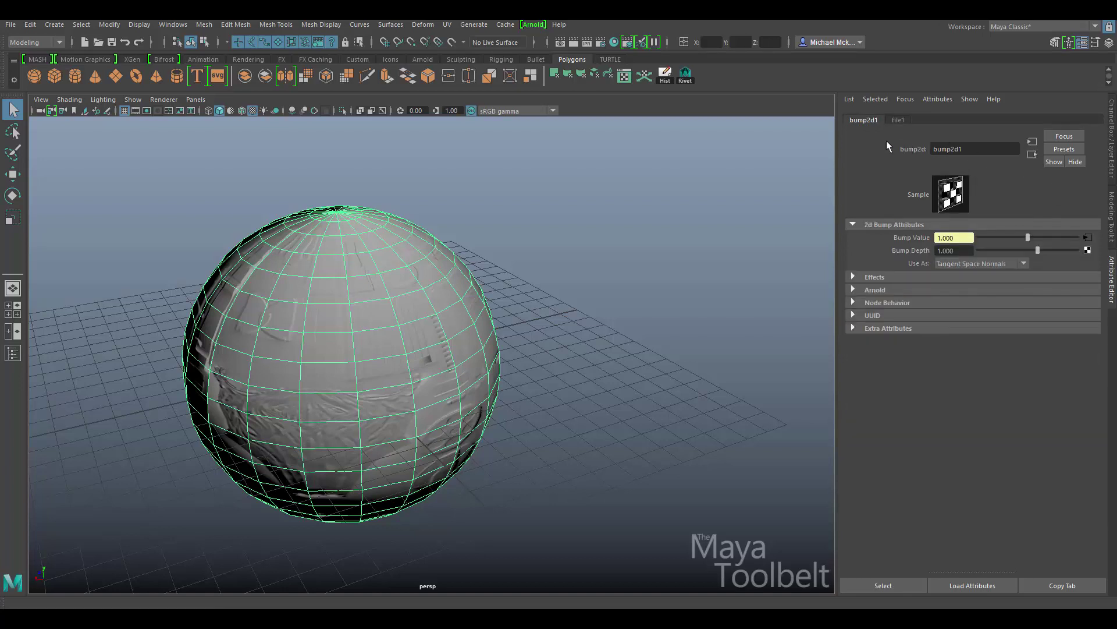
left_click(956, 252)
left_click(1031, 155)
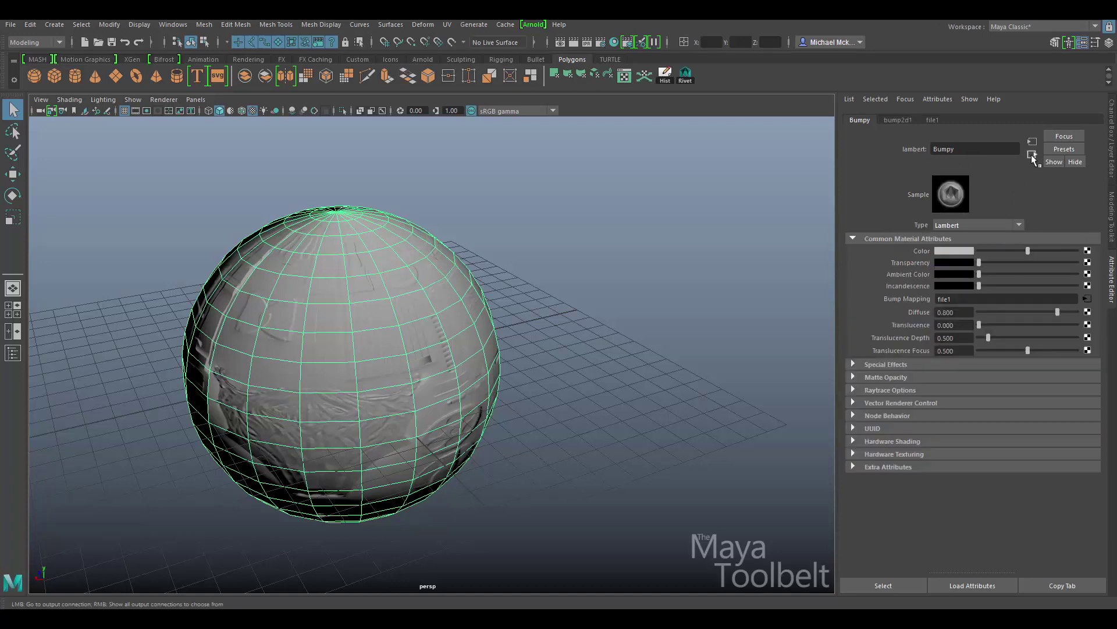
- Step repeatedly through the input and output connections linking file1, bump2d1 and Bumpy, reviewing each node's attributes
left_click(1088, 299)
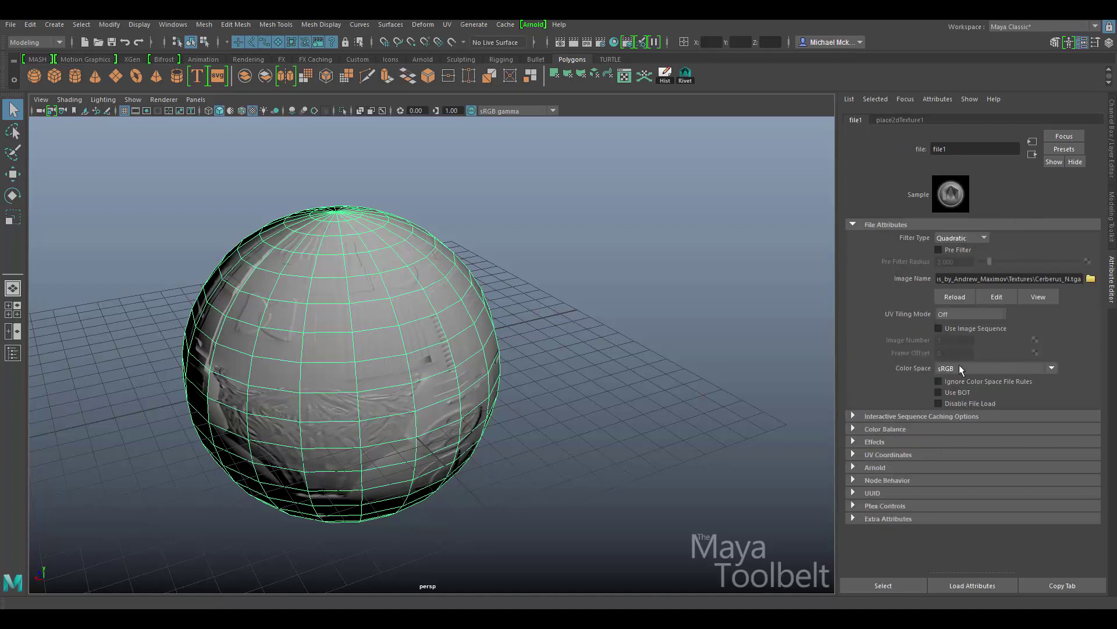
left_click(1033, 154)
left_click(1032, 155)
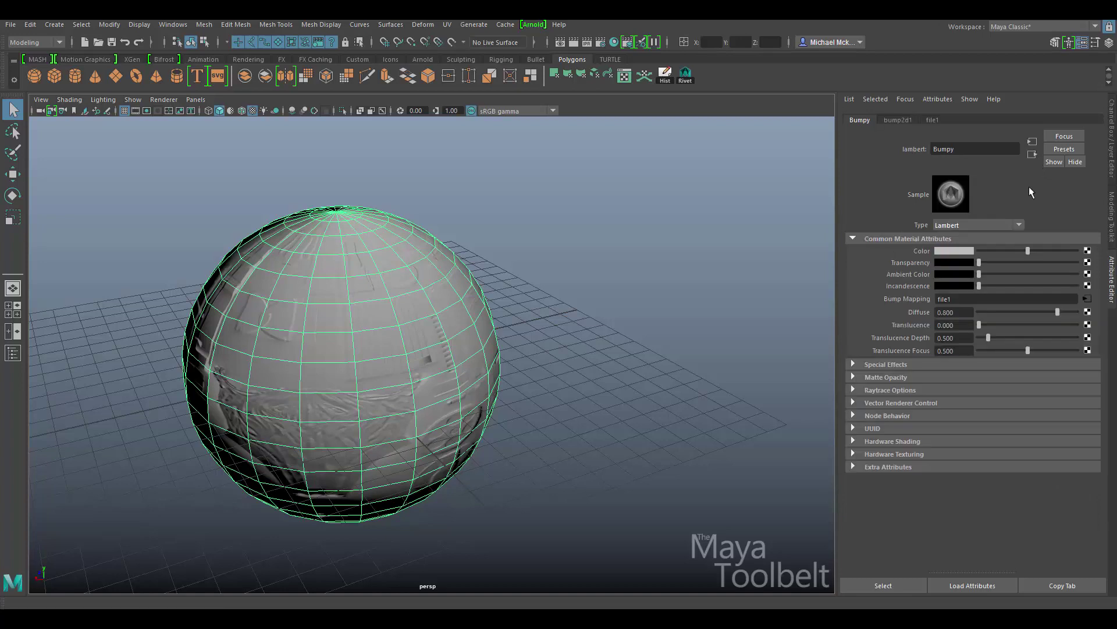
left_click(1034, 142)
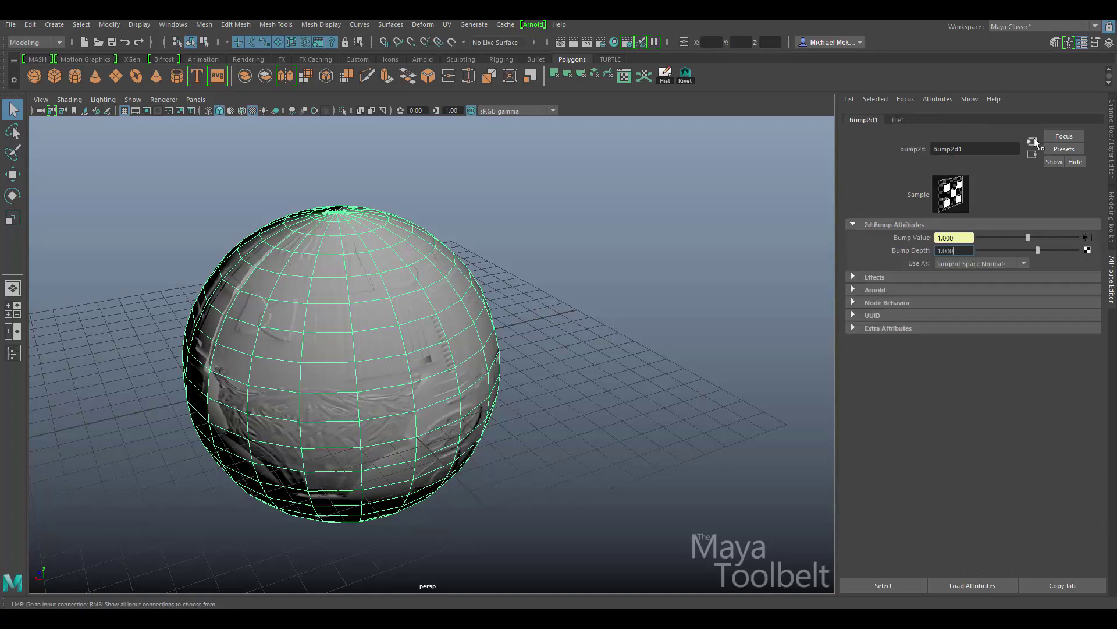
left_click(1034, 143)
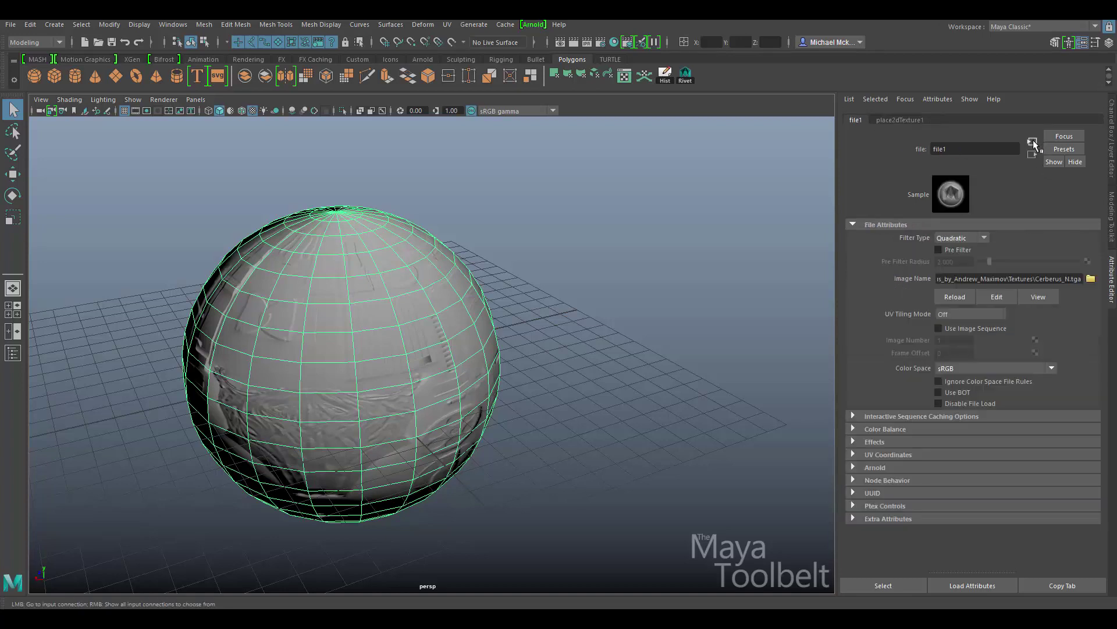
left_click(1034, 156)
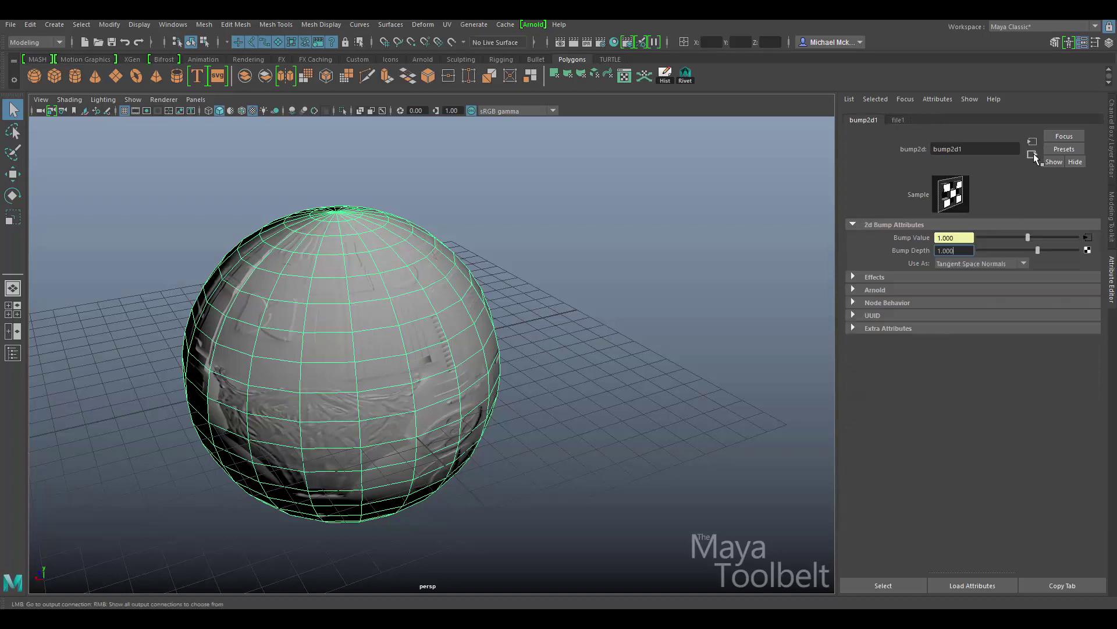
left_click(1034, 156)
left_click(1033, 142)
left_click(1034, 142)
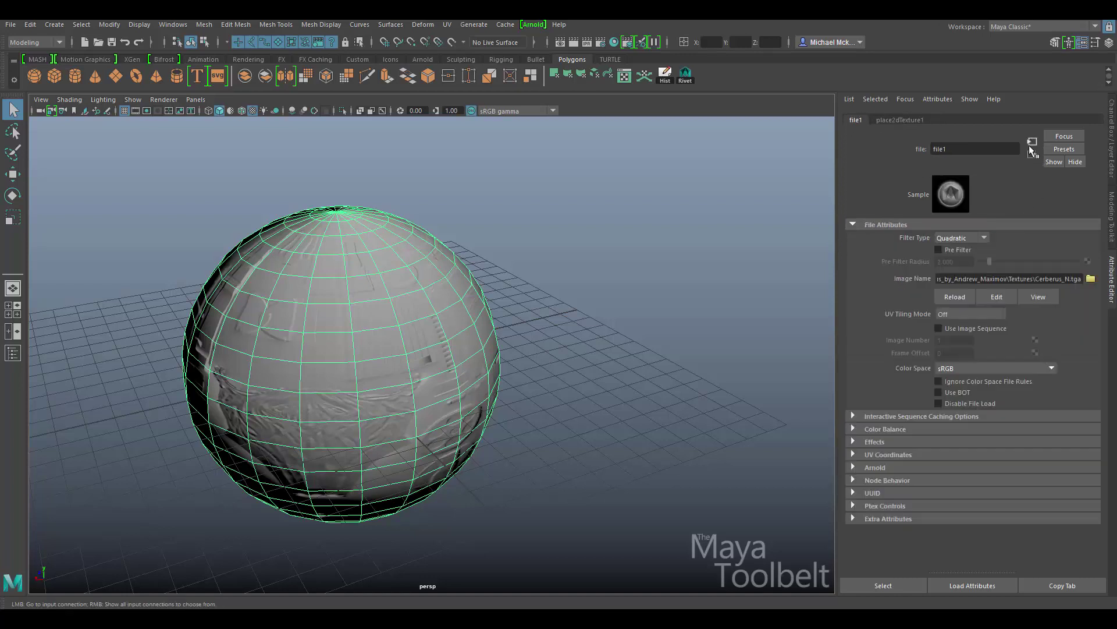
left_click(1033, 156)
left_click(1034, 156)
left_click(1034, 142)
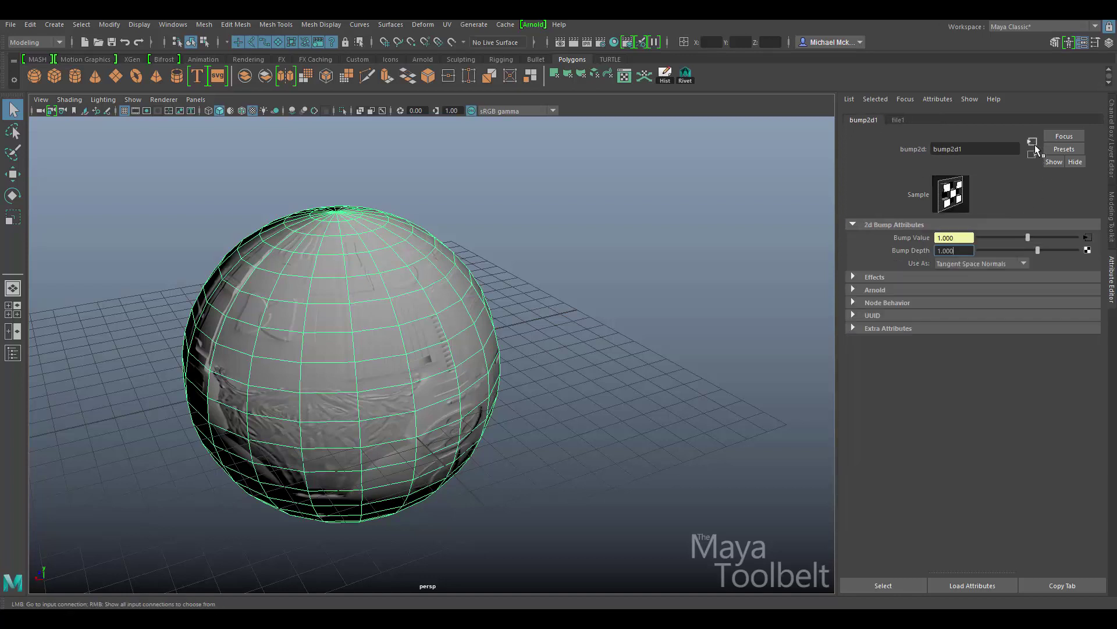
left_click(1034, 142)
left_click(1034, 156)
left_click(1034, 156)
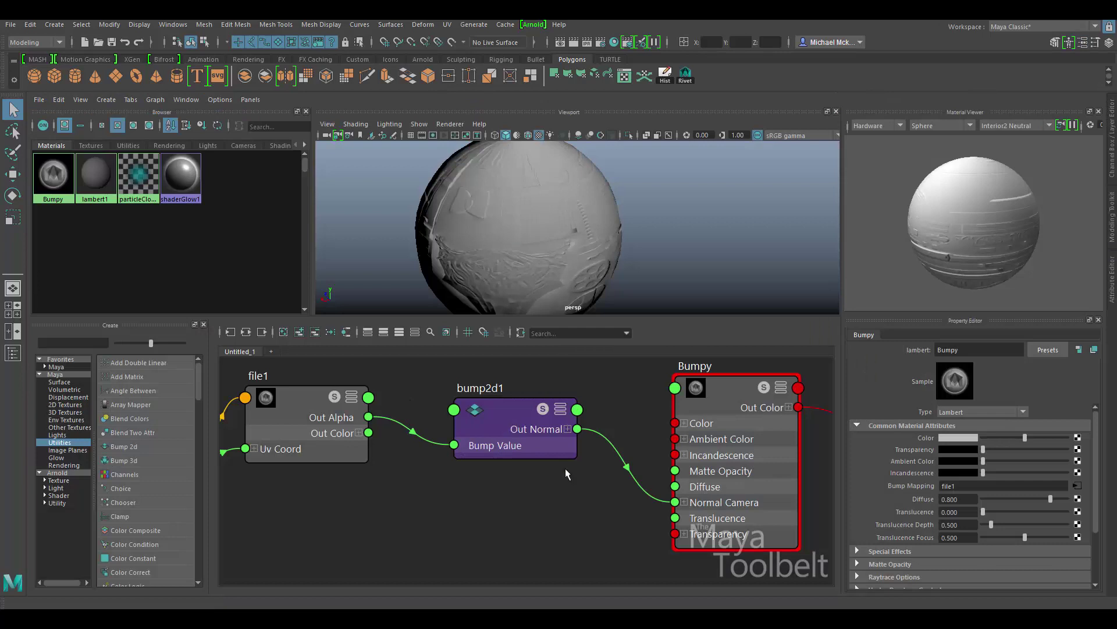
- Inspect bump2d1's 2d Bump Attributes from its node in the material graph
middle_click_drag(521, 474, 560, 496, "alt")
right_click_drag(560, 496, 544, 452, "alt")
left_click(544, 452)
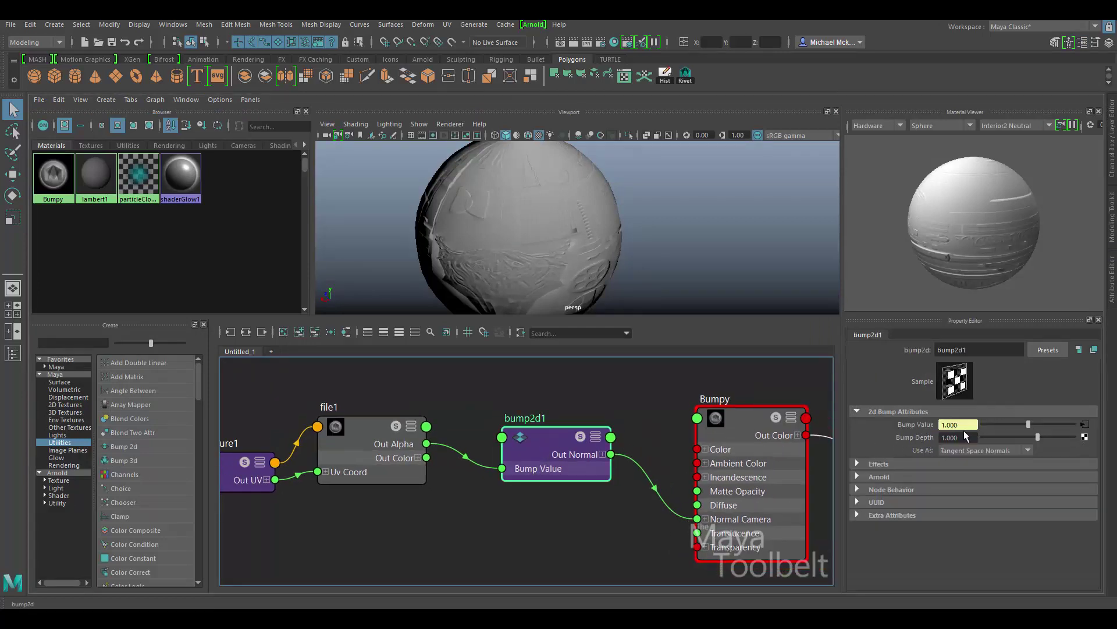
- Rearrange the Bumpy, bump2d1 and file1 nodes slightly in the graph, keeping their connections clearly laid out, and leave bump2d1 selected
left_click_drag(728, 431, 758, 427)
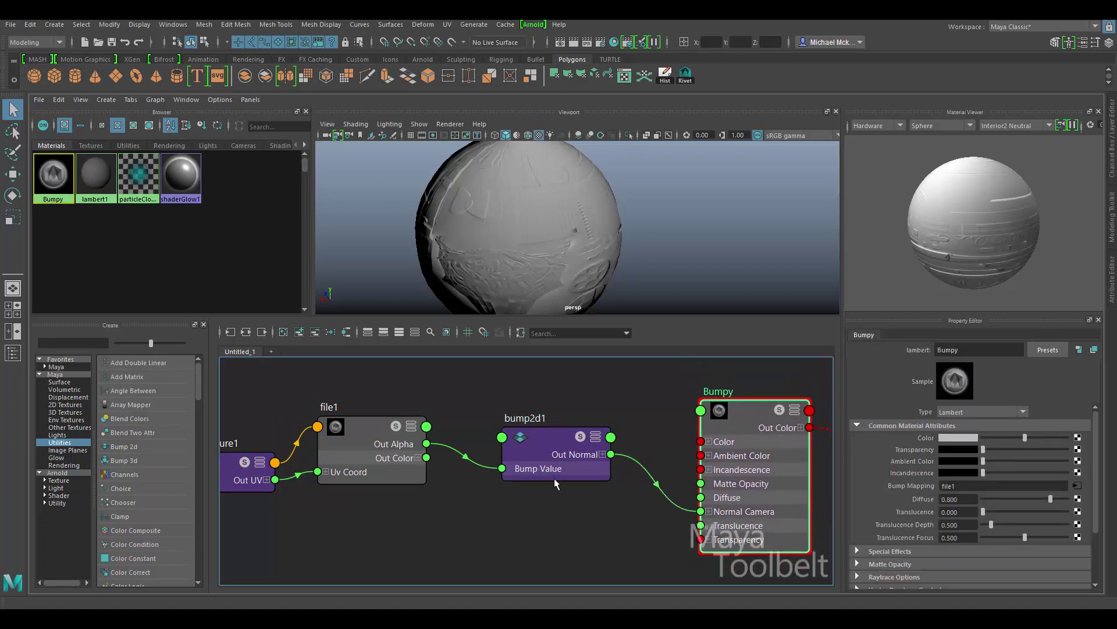
left_click(541, 462)
left_click_drag(535, 441, 533, 438)
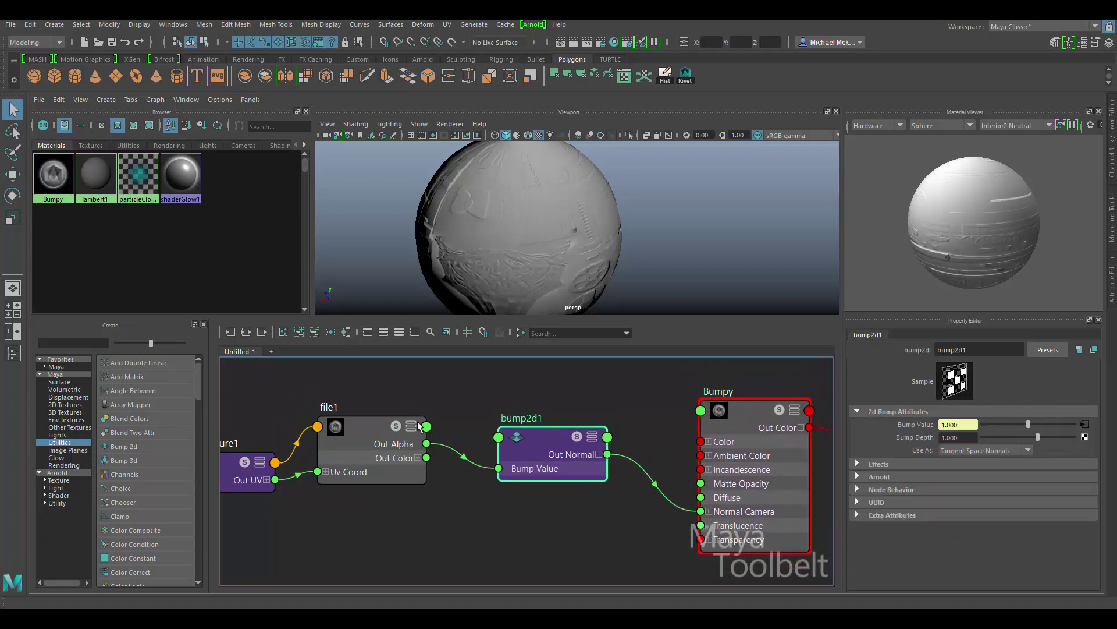
mouse_move(375, 459)
left_mouse_down()
mouse_move(362, 450)
mouse_move(380, 439)
left_mouse_up()
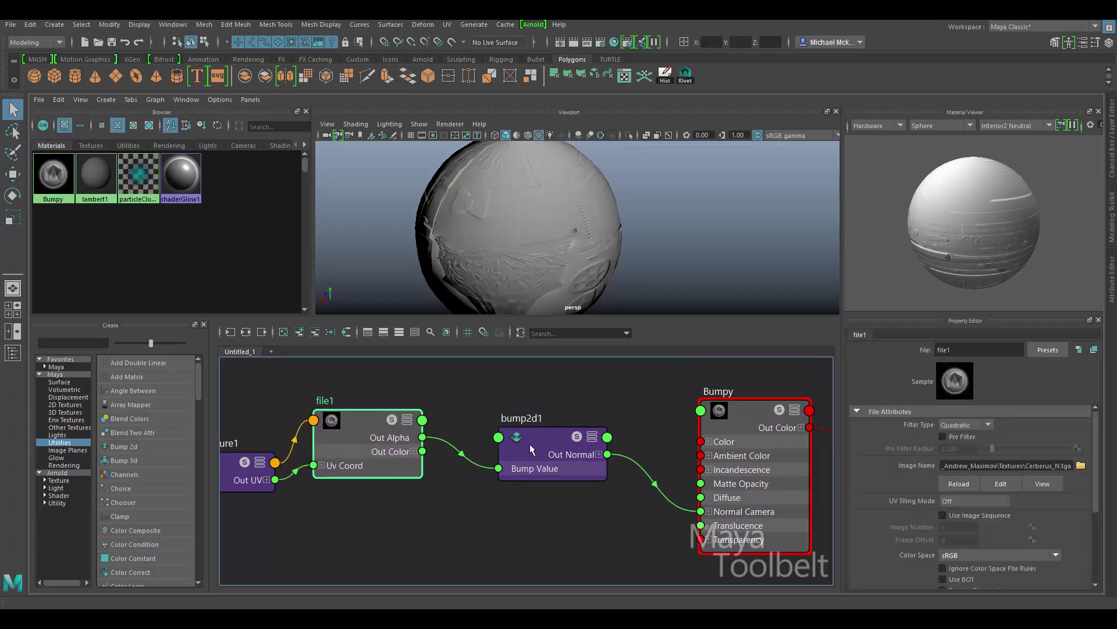
left_click_drag(529, 448, 538, 433)
left_click_drag(401, 431, 397, 432)
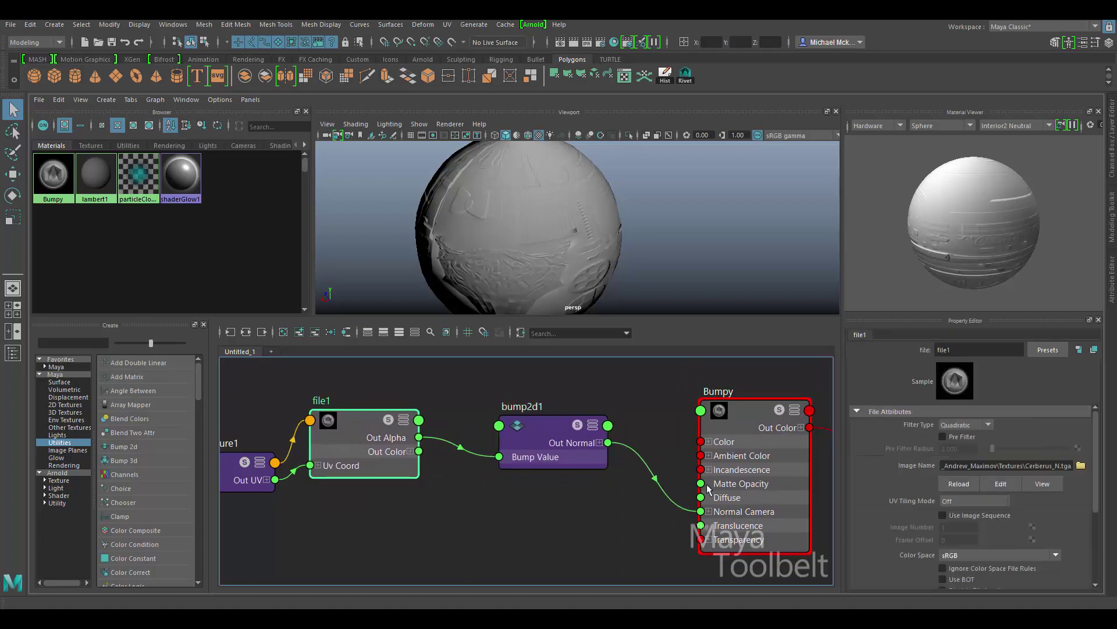
left_click_drag(709, 488, 704, 475)
mouse_move(523, 434)
left_mouse_down()
mouse_move(539, 434)
mouse_move(537, 450)
left_mouse_up()
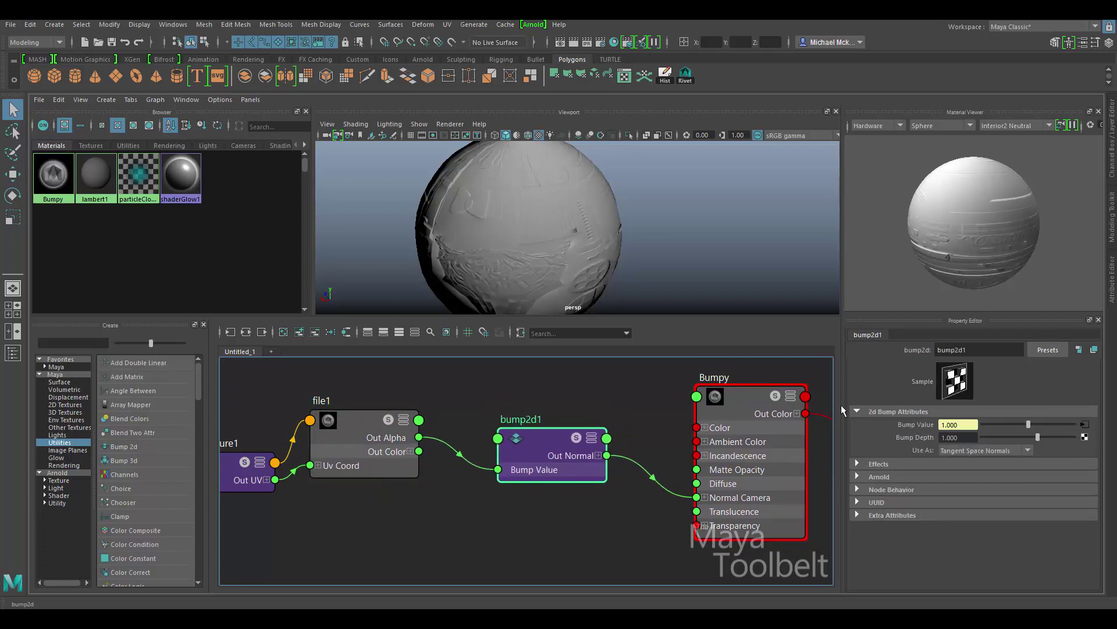